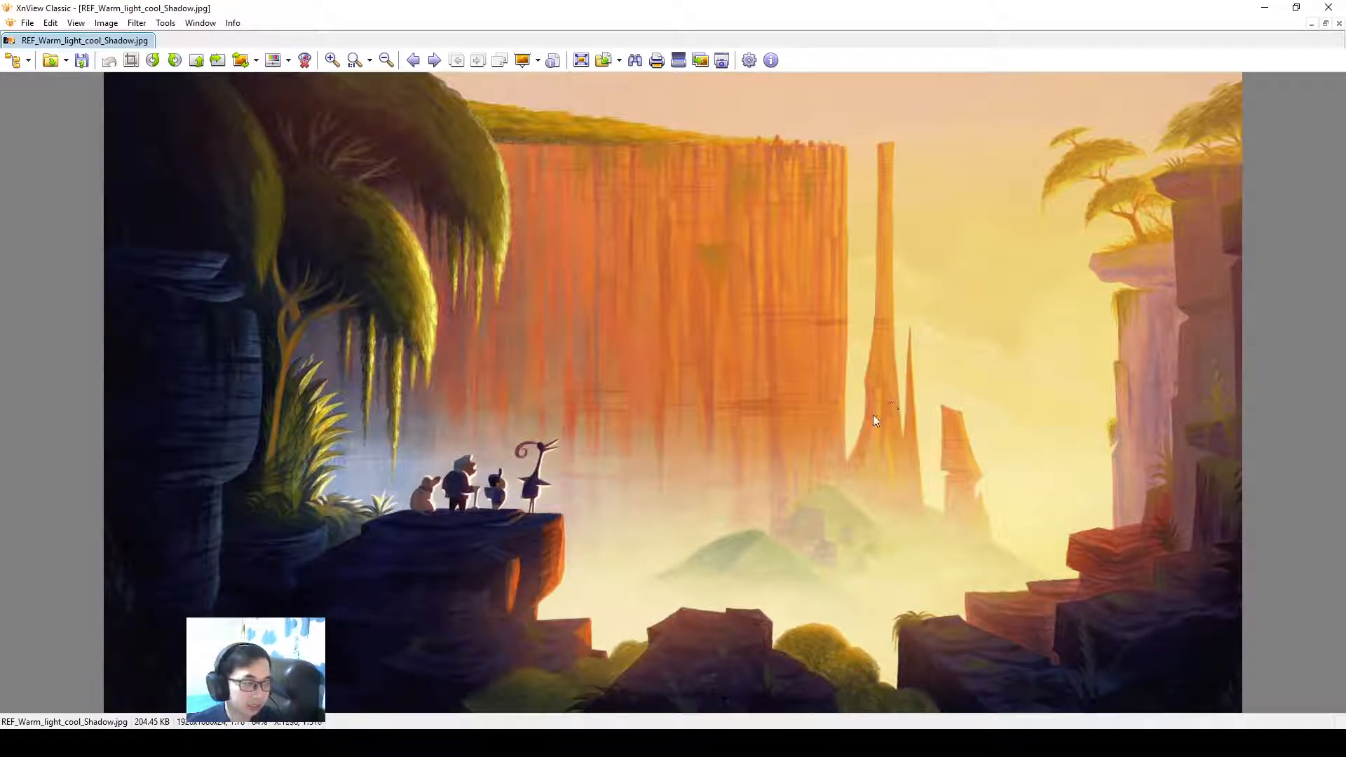
Mark up the canyon reference with a green circle around the warm-lit cliff and a blue circle around the shadowed rock
mouse_move(843, 238)
left_mouse_down()
mouse_move(863, 210)
mouse_move(819, 332)
mouse_move(856, 231)
left_mouse_up()
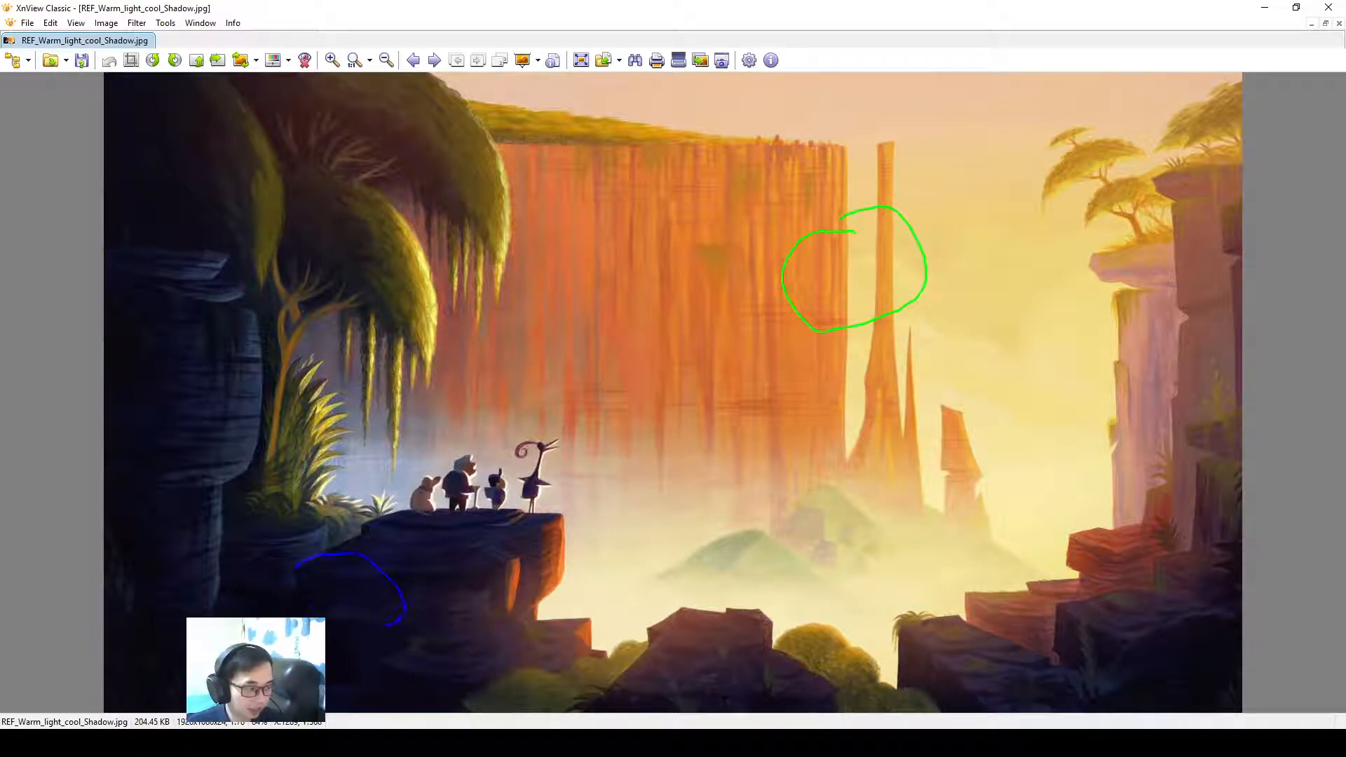
left_click_drag(387, 623, 284, 542)
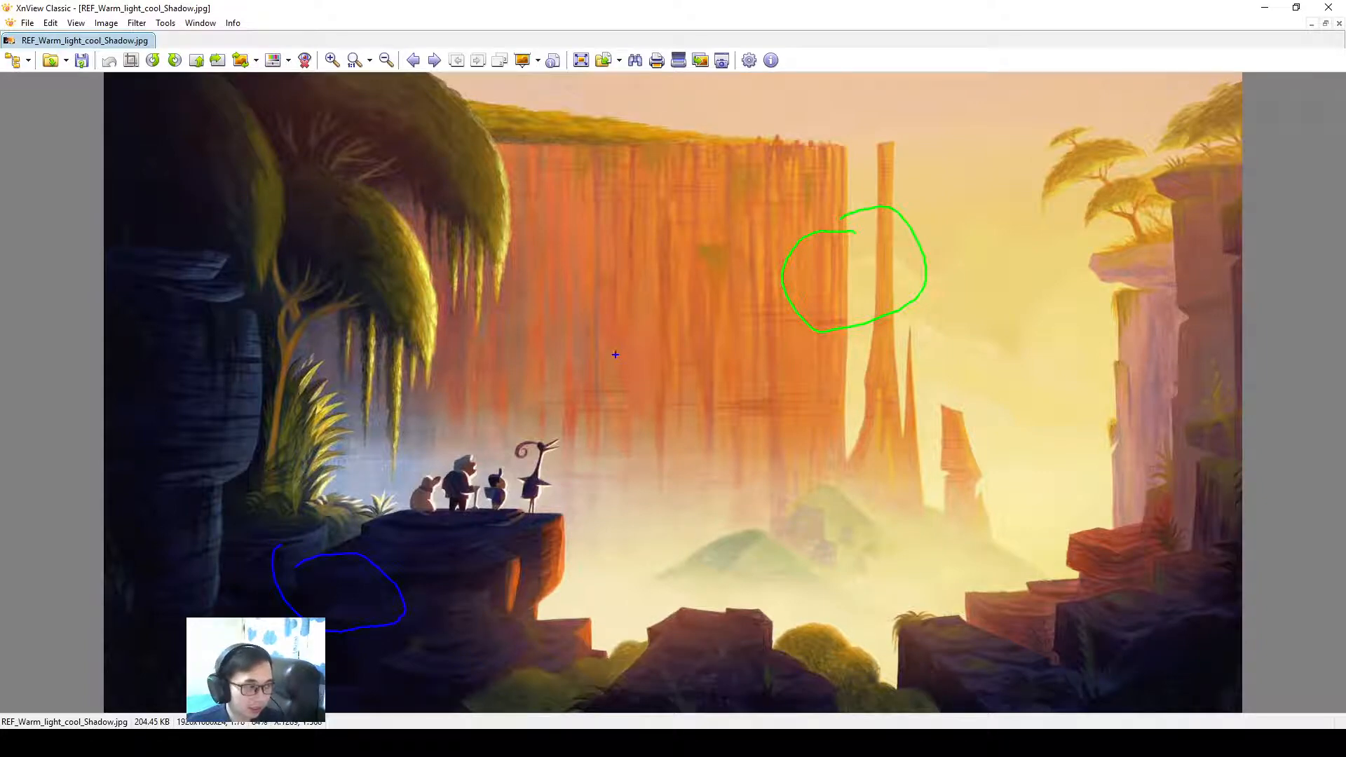
left_click_drag(582, 348, 618, 282)
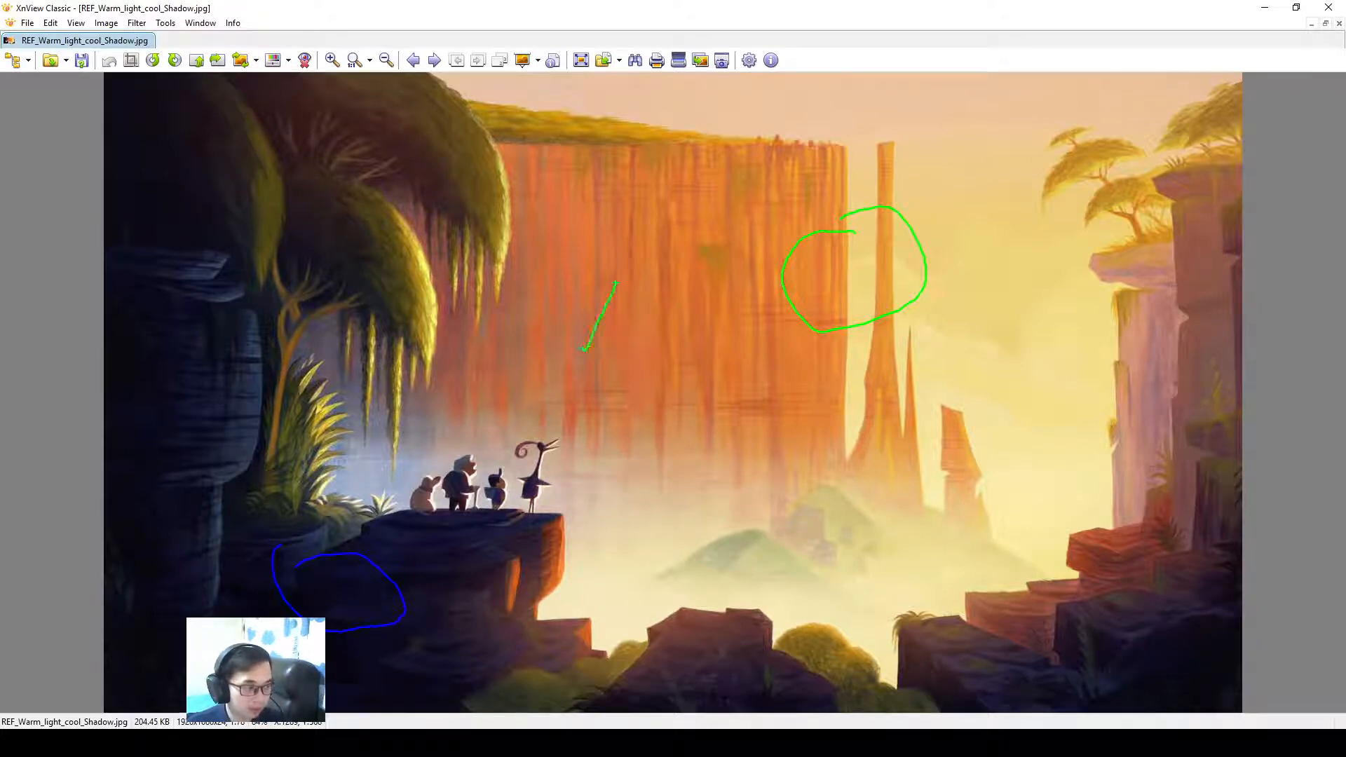
key("ctrl+z")
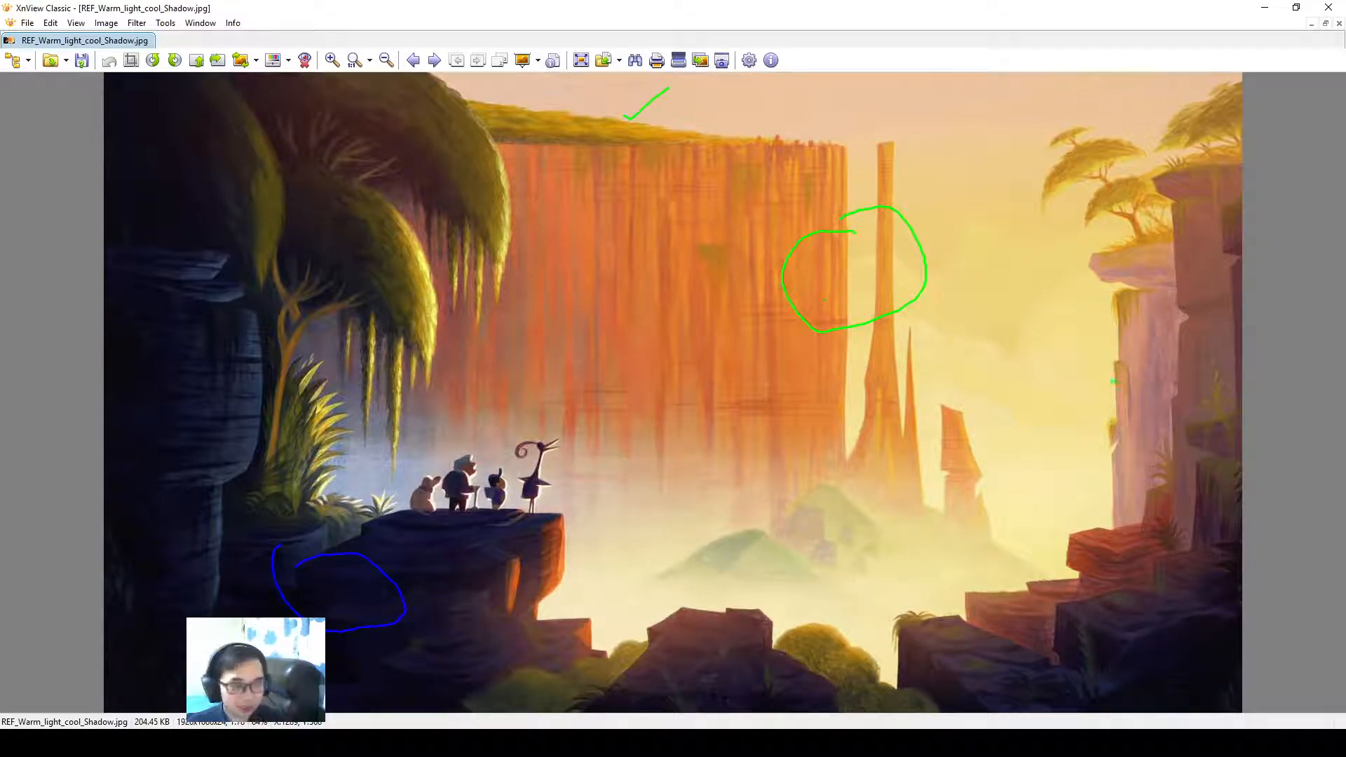
key("Escape")
Bring up REF_Warm_light_cool_Shadow3.jpg, enlarged, and trace the spread of the warm lamp light over the station
scroll(998, 328, "down", 2)
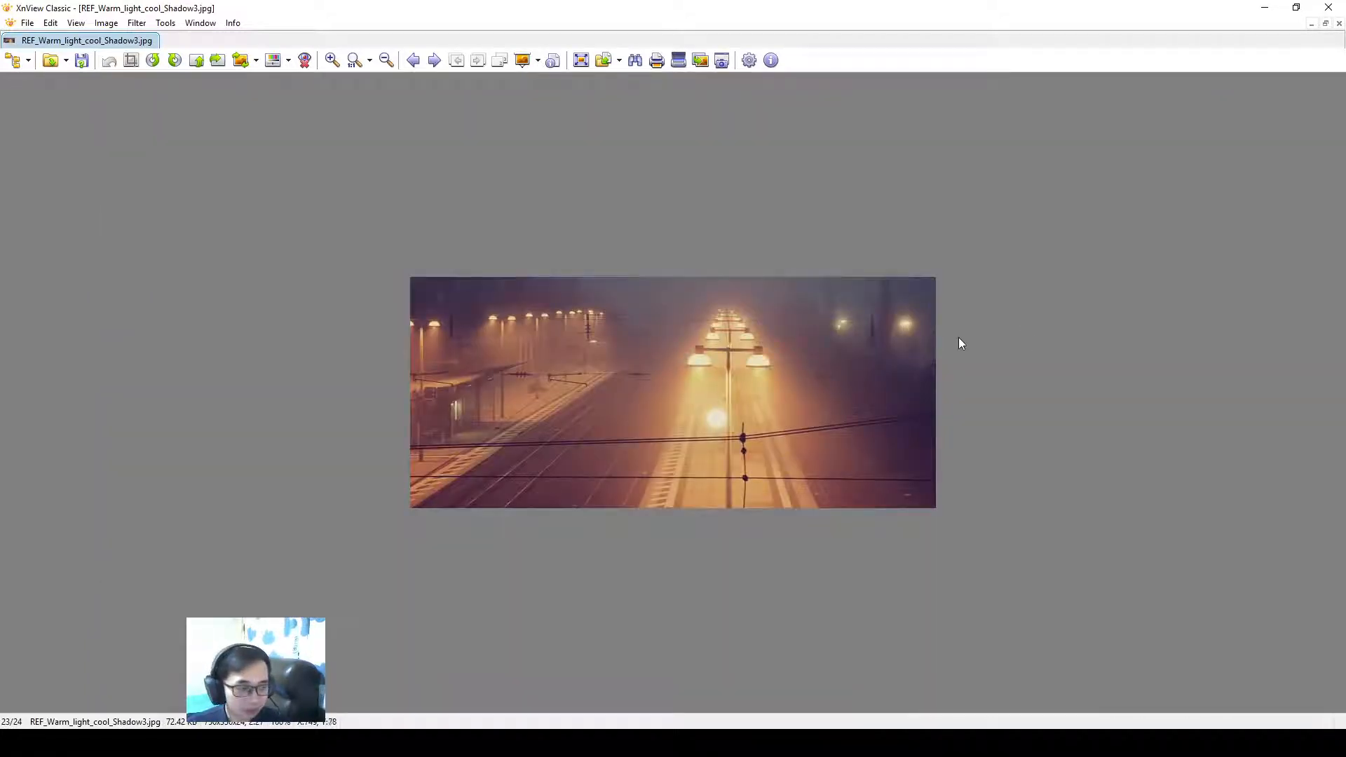
scroll(1014, 316, "up", 1)
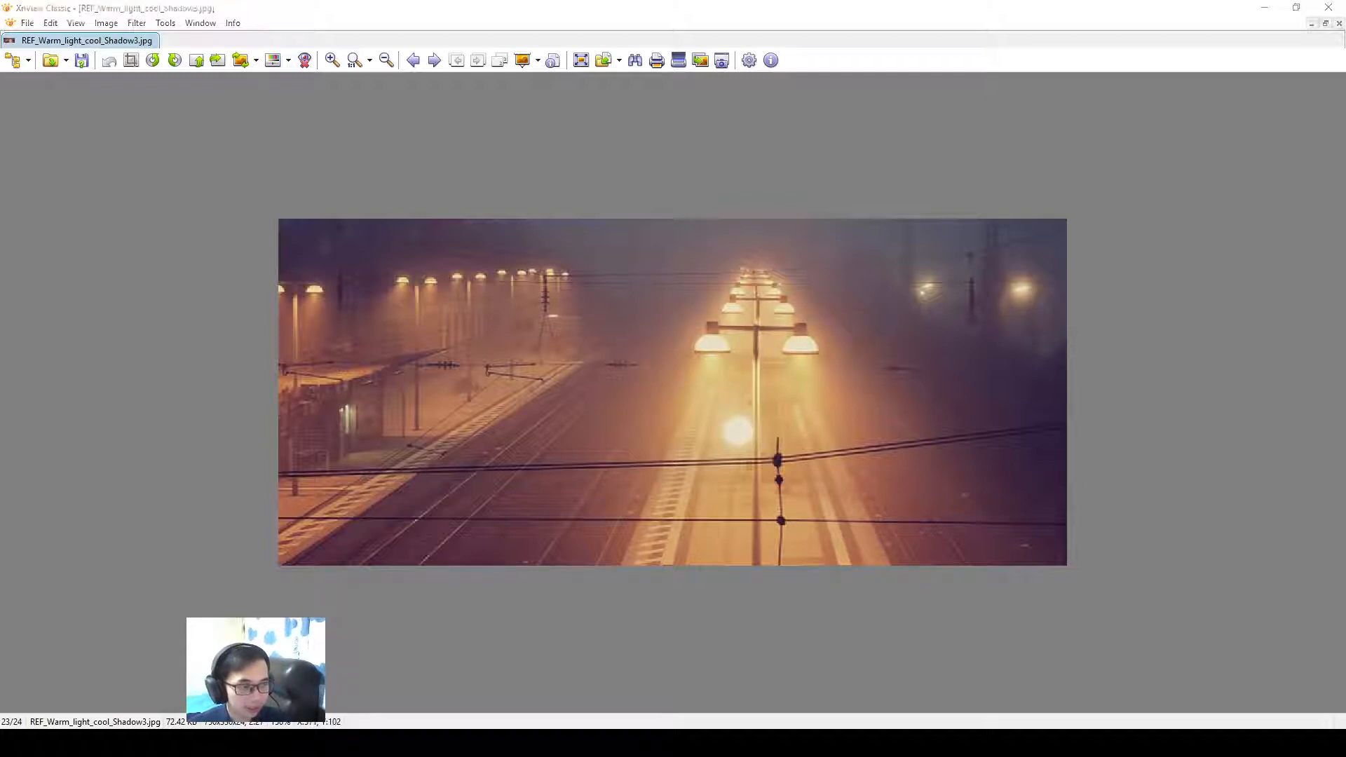
left_click_drag(854, 303, 863, 323)
mouse_move(871, 320)
left_mouse_down()
mouse_move(882, 346)
mouse_move(931, 361)
mouse_move(1022, 519)
mouse_move(1091, 538)
left_mouse_up()
mouse_move(638, 330)
left_mouse_down()
mouse_move(606, 413)
mouse_move(555, 439)
mouse_move(431, 564)
left_mouse_up()
key("Escape")
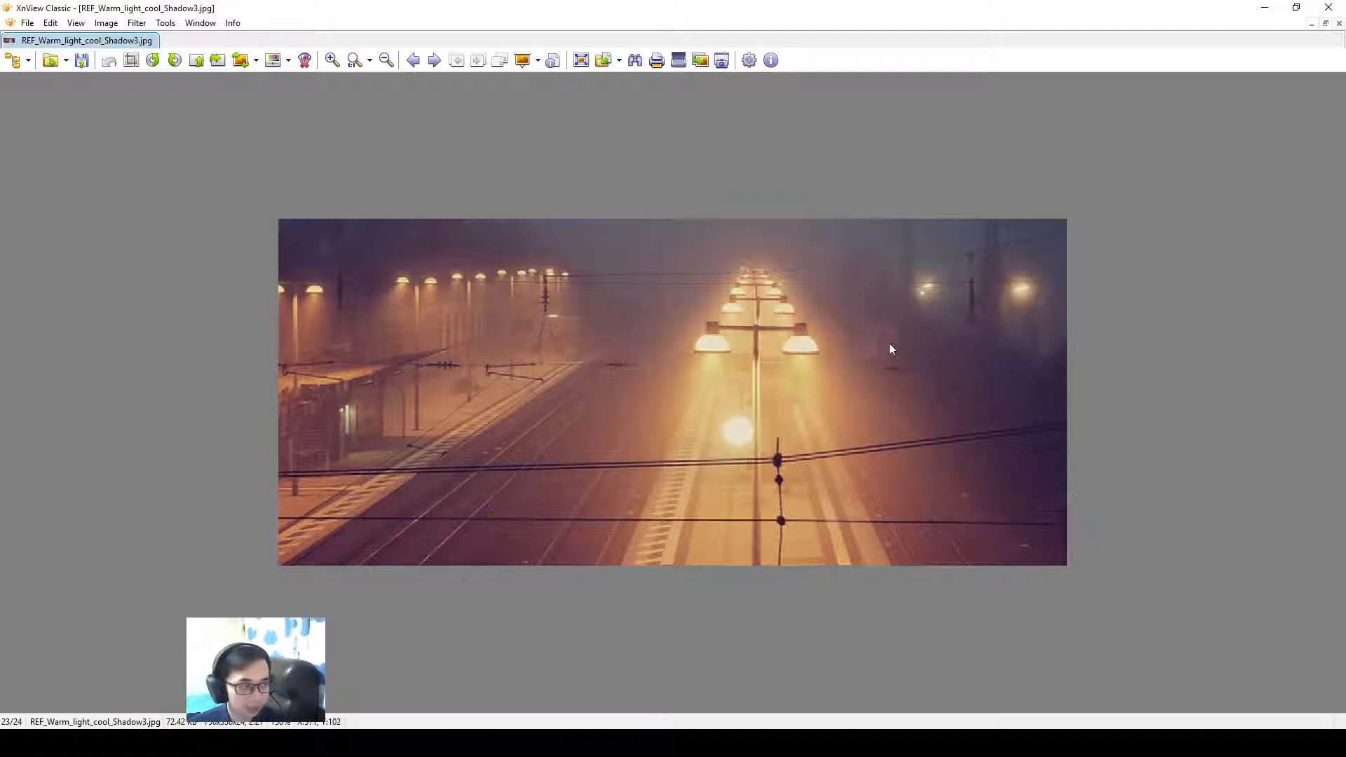
Bring up REF_Warm_light_cool_Shadow3.png and mark the warm and cool light directions and the blanket edge with colored strokes
scroll(1125, 258, "down", 1)
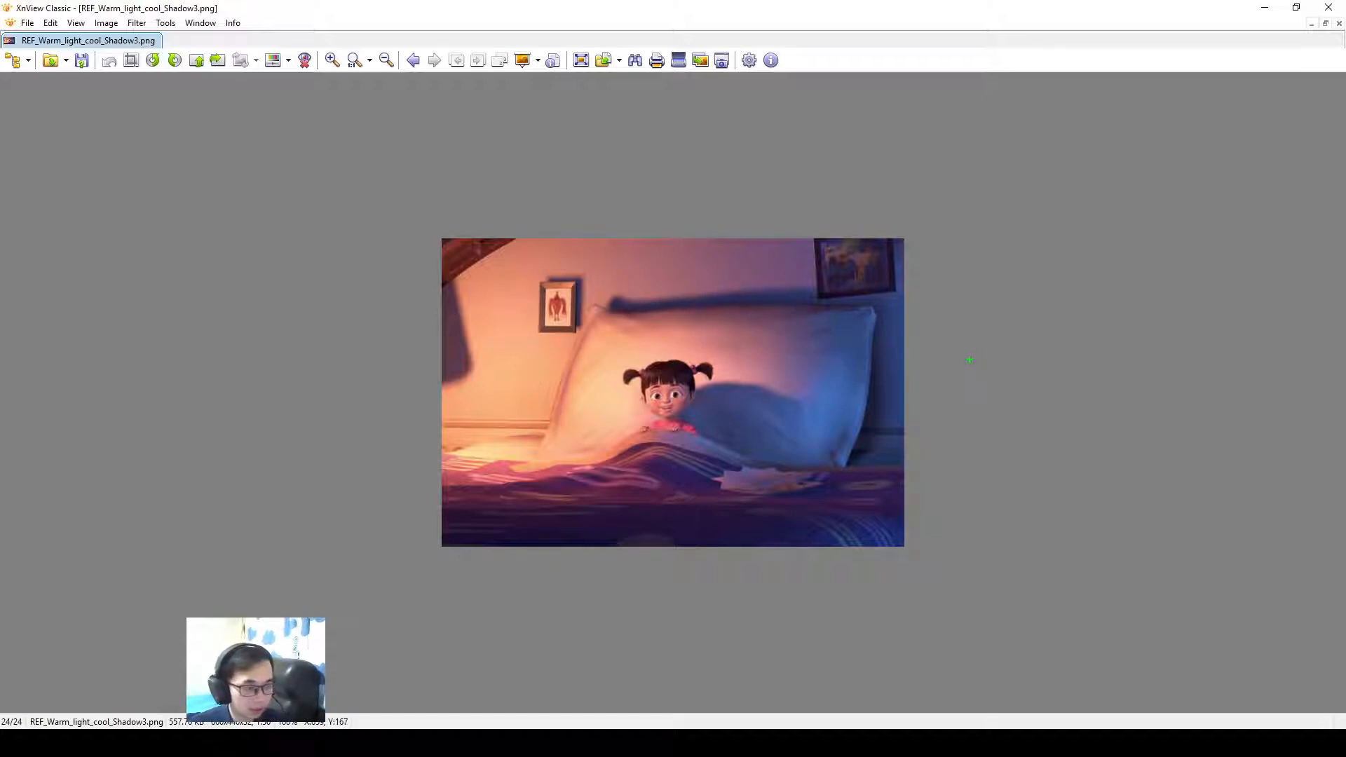
left_click_drag(969, 360, 922, 381)
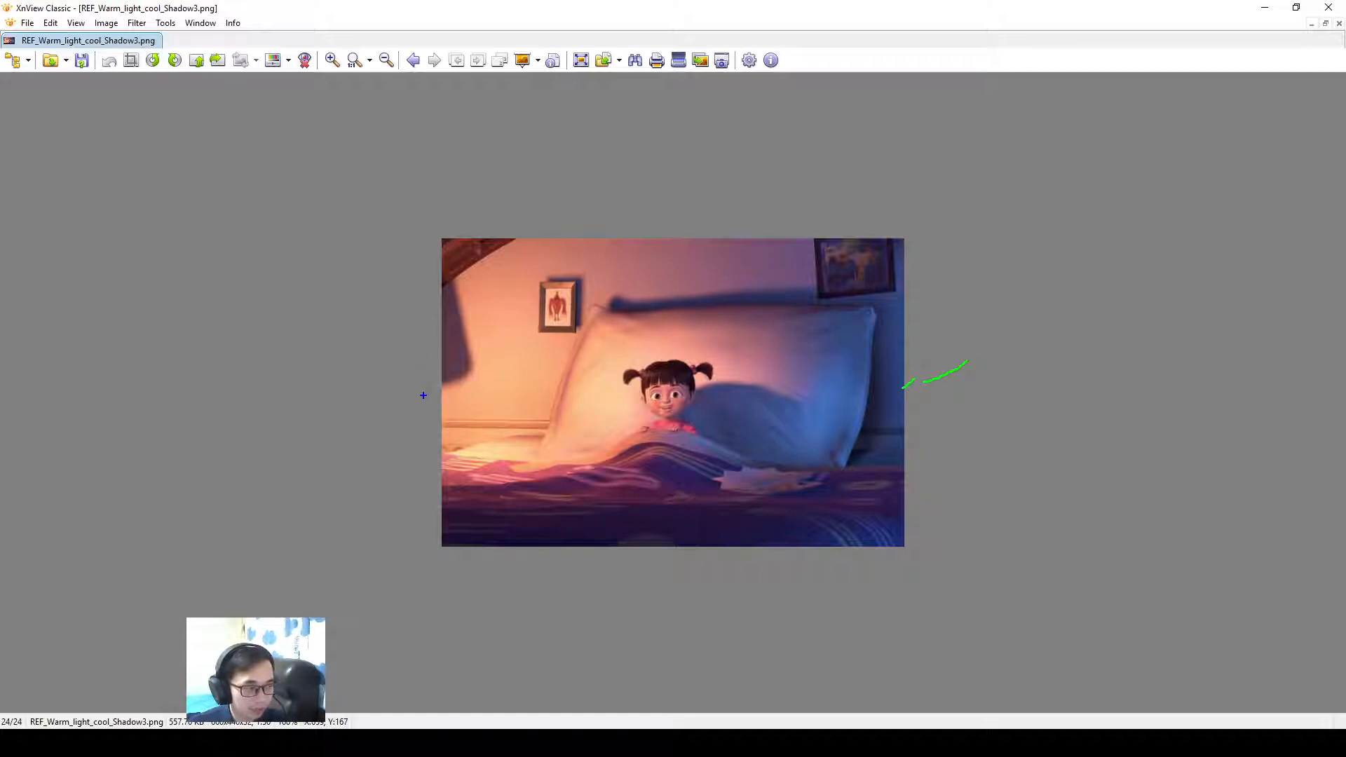
left_click_drag(423, 383, 447, 406)
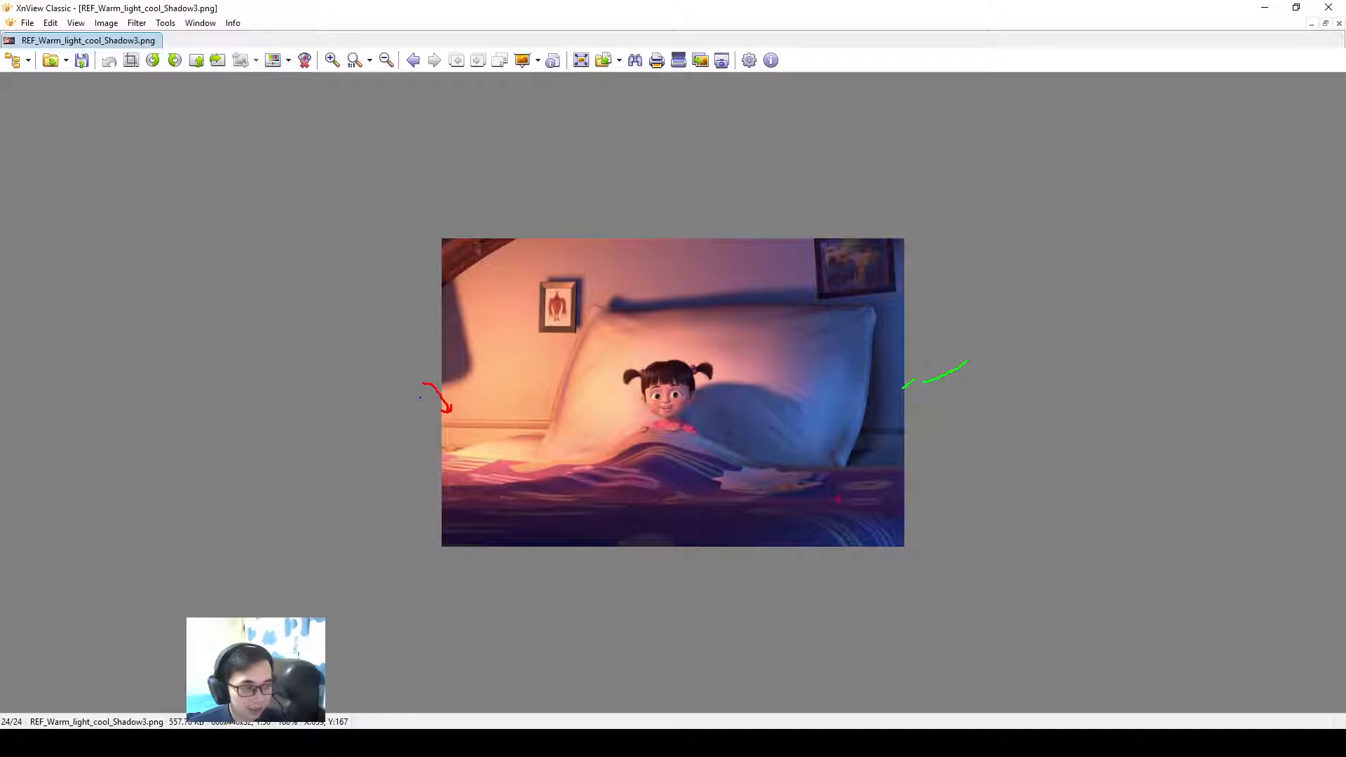
mouse_move(527, 477)
left_mouse_down()
mouse_move(580, 461)
mouse_move(610, 476)
mouse_move(817, 481)
left_mouse_up()
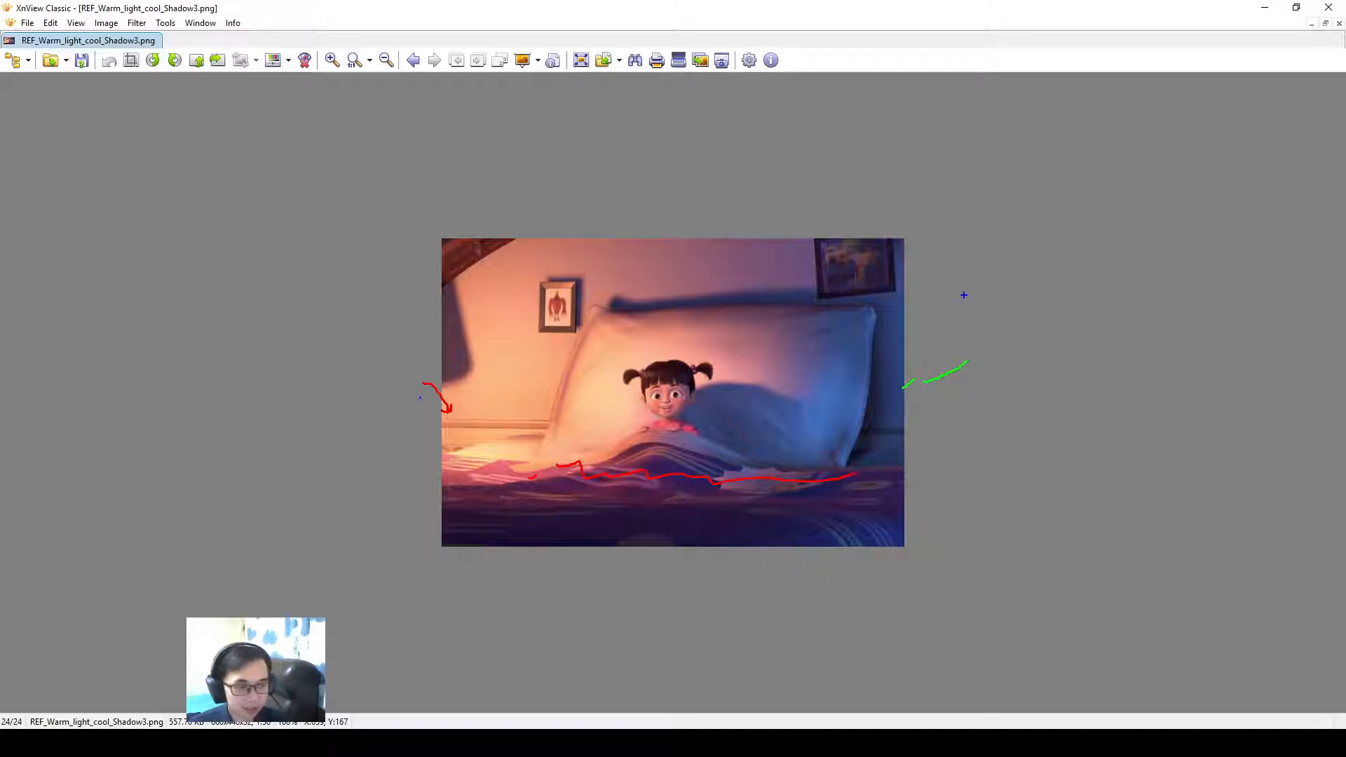
left_click_drag(964, 295, 900, 356)
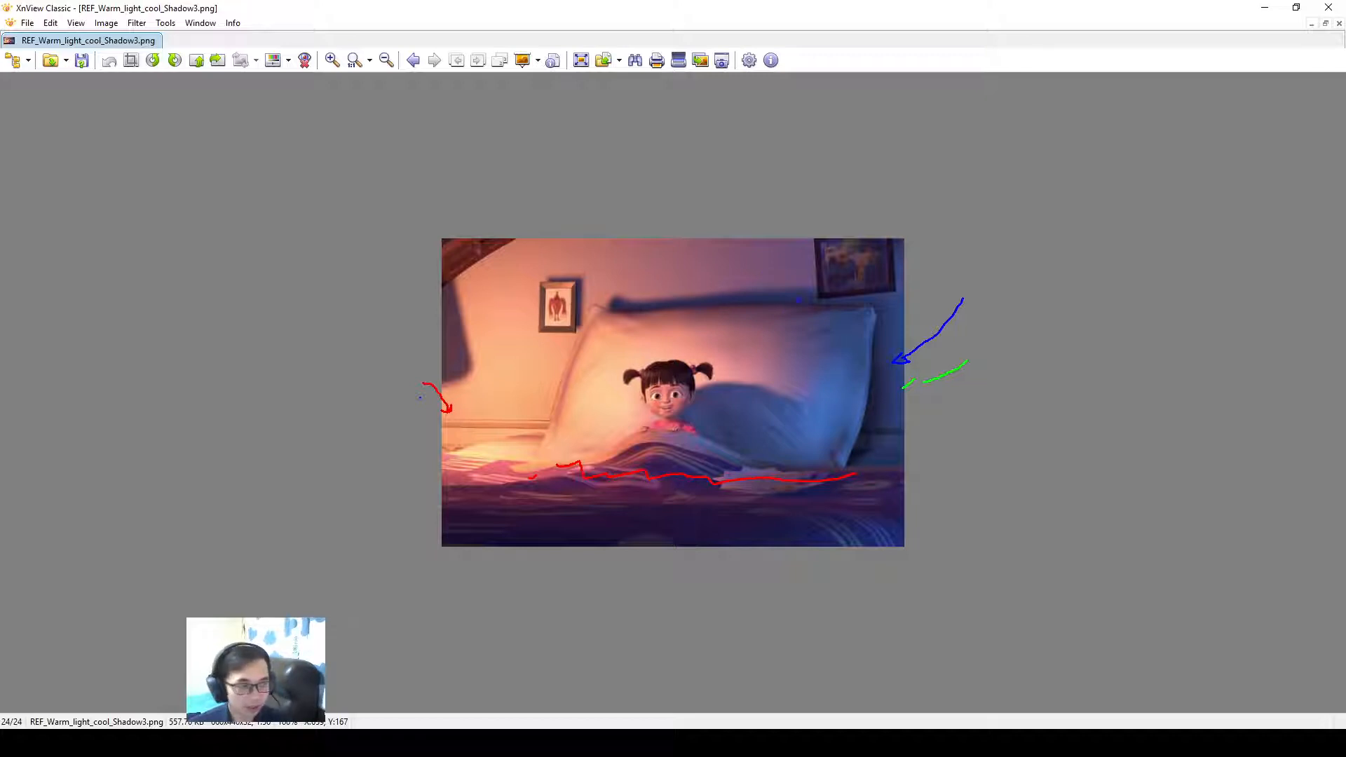
key("Escape")
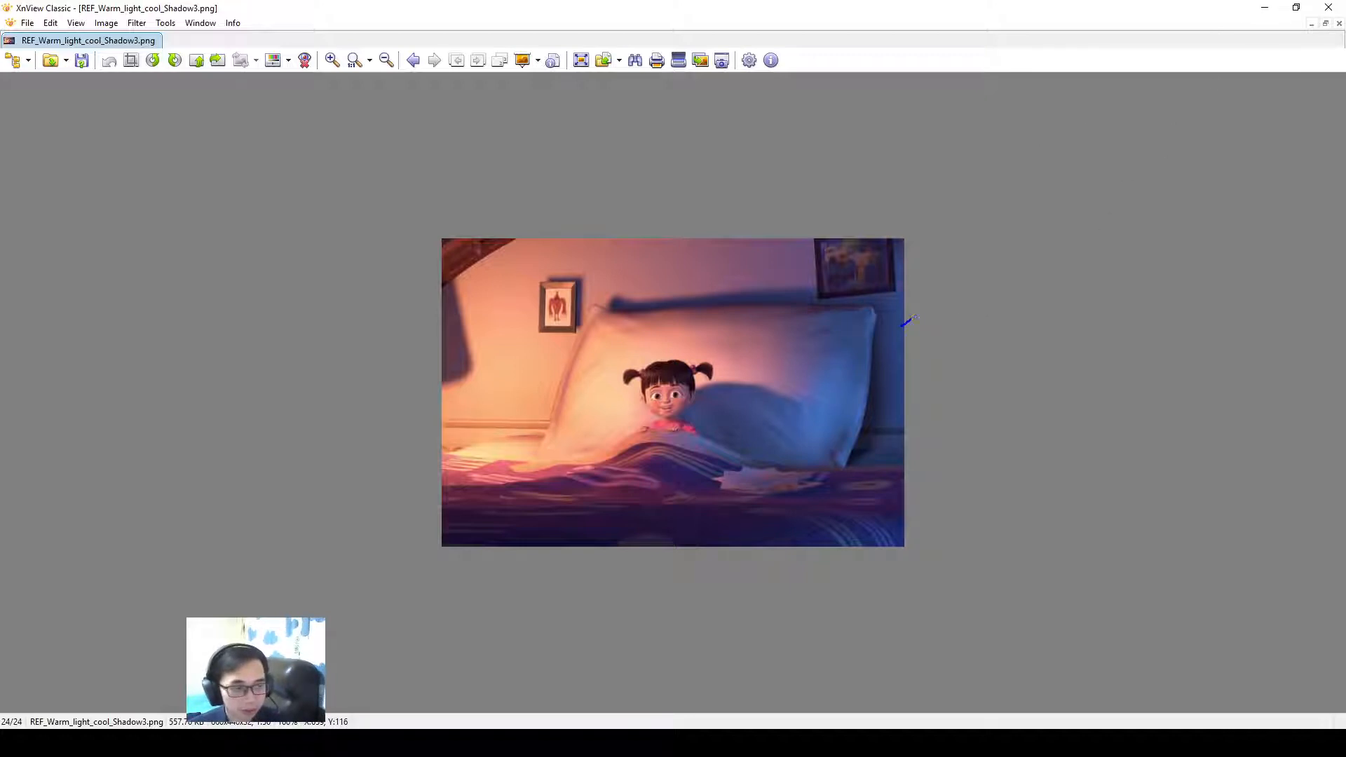
left_click_drag(912, 318, 1002, 251)
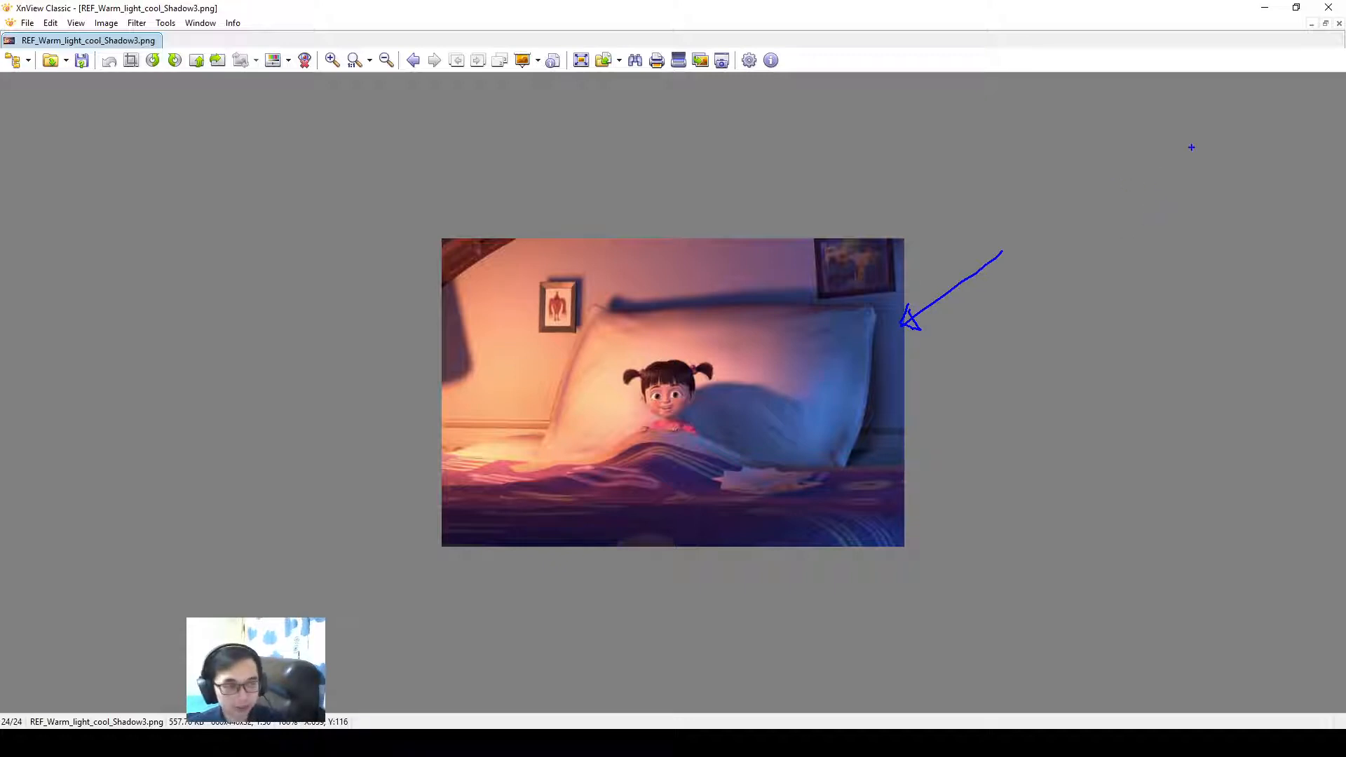
key("Escape")
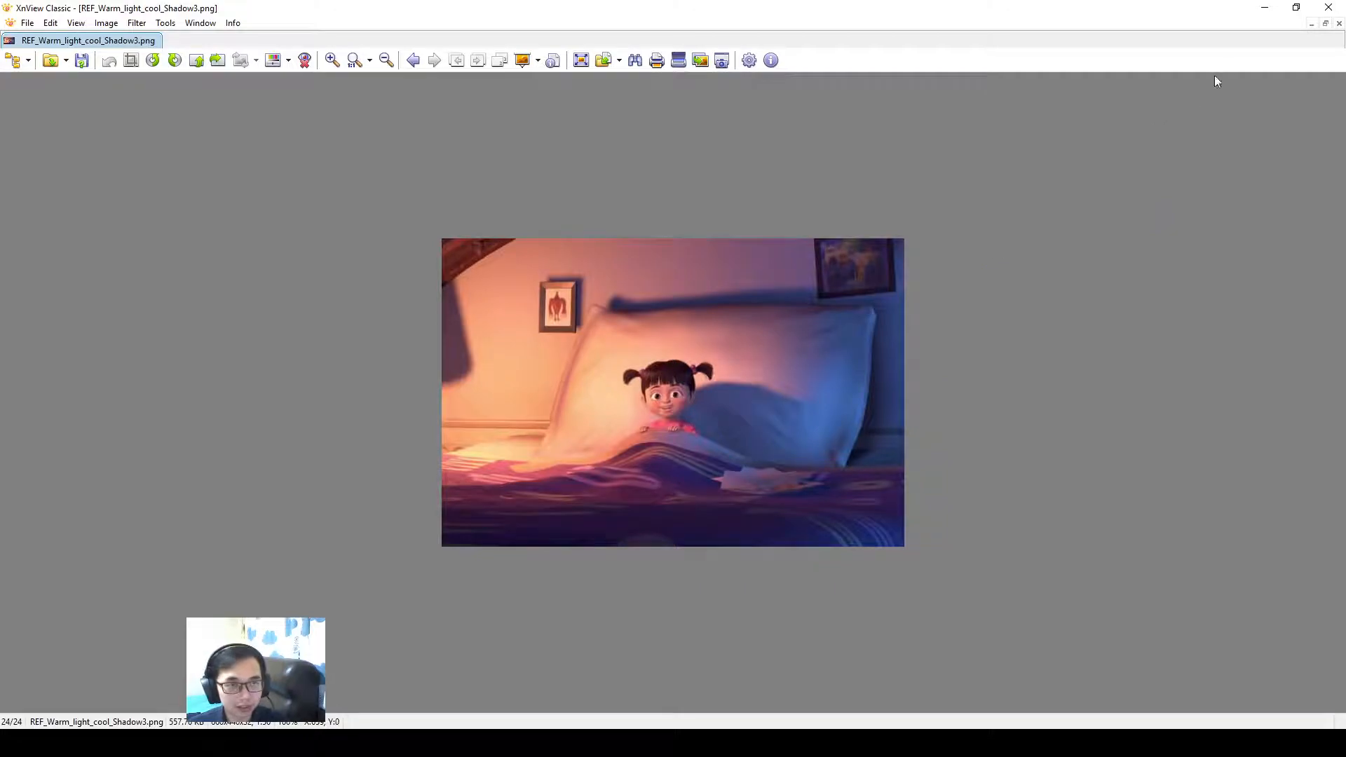
Switch to Photoshop and compare the sheet with the Cool sheep group hidden and shown
left_click(1259, 13)
left_click(881, 373)
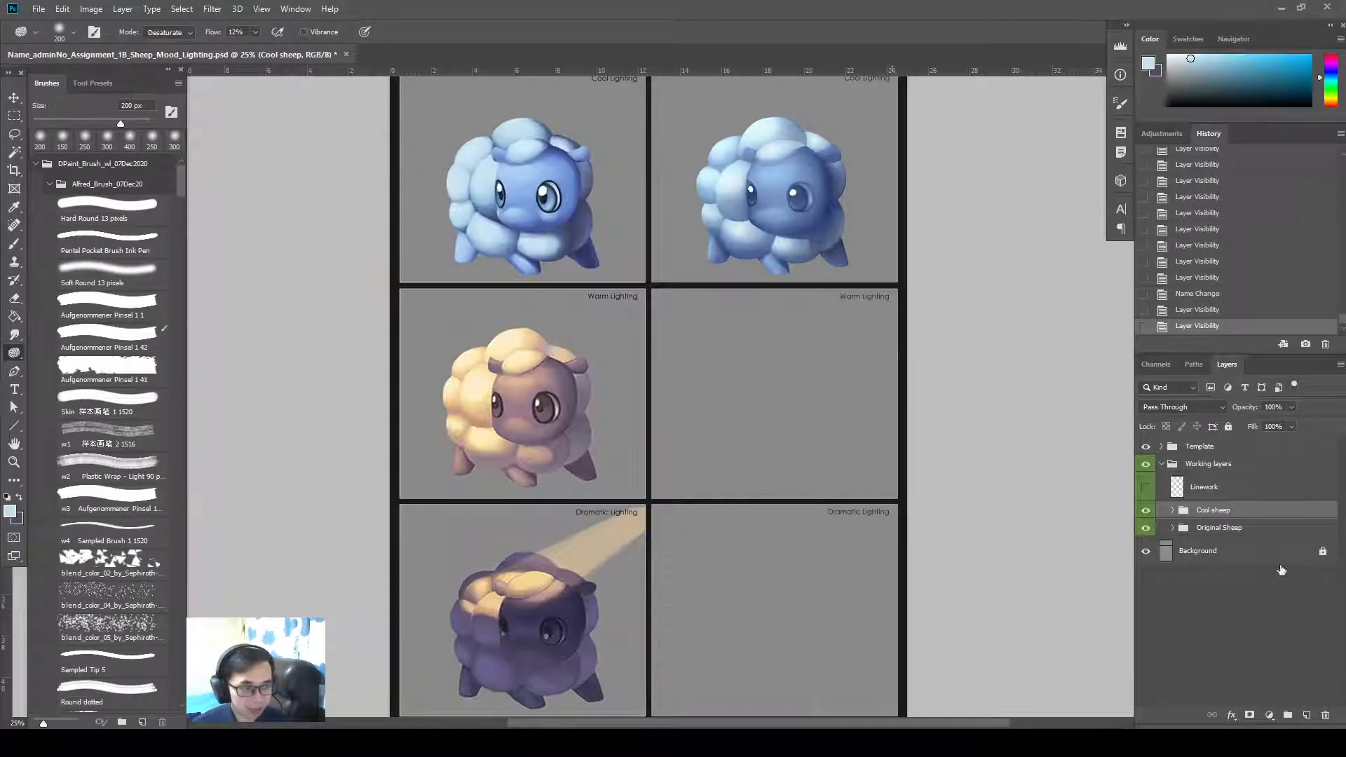
left_click(1146, 510)
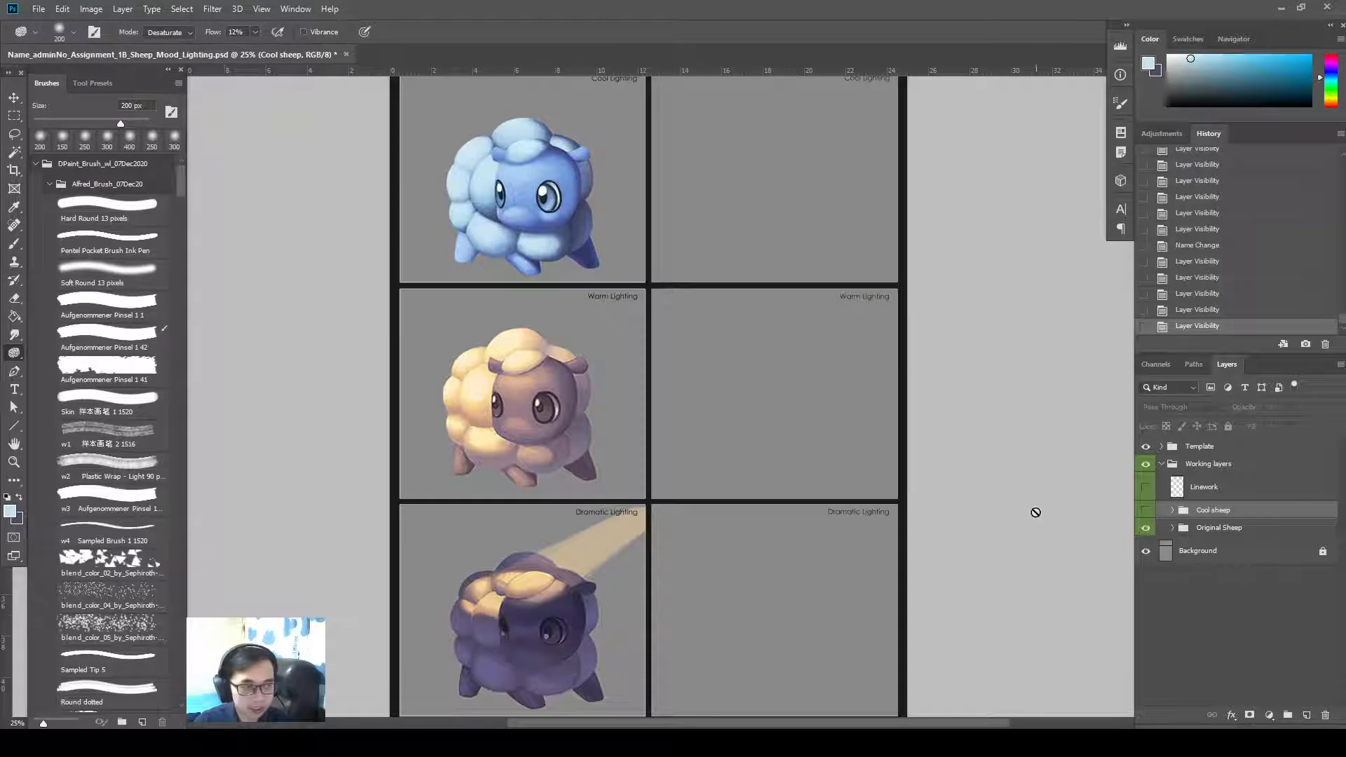
left_click_drag(930, 518, 1027, 612)
left_click(1145, 509)
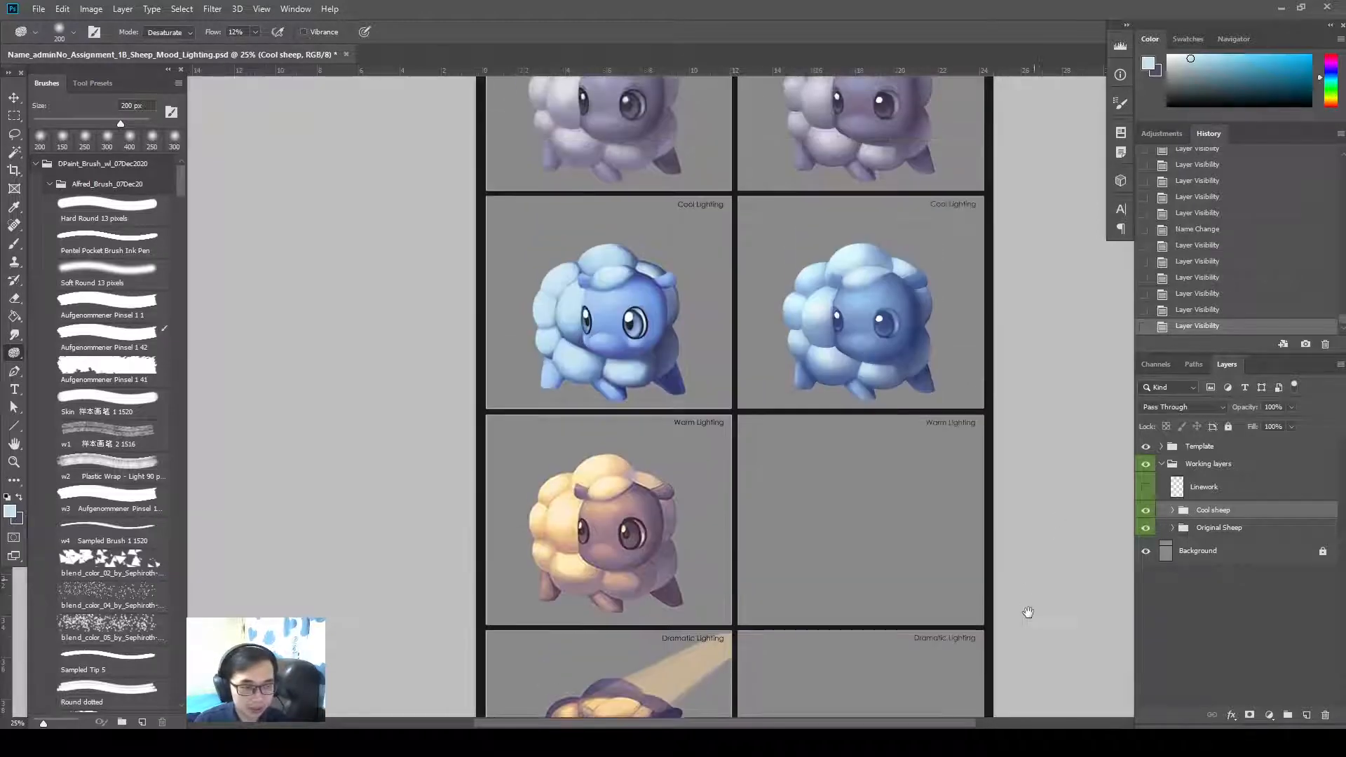
Duplicate the Original Sheep group, place the copy above Cool sheep, and move it into the empty Warm Lighting cell
left_click(1242, 529)
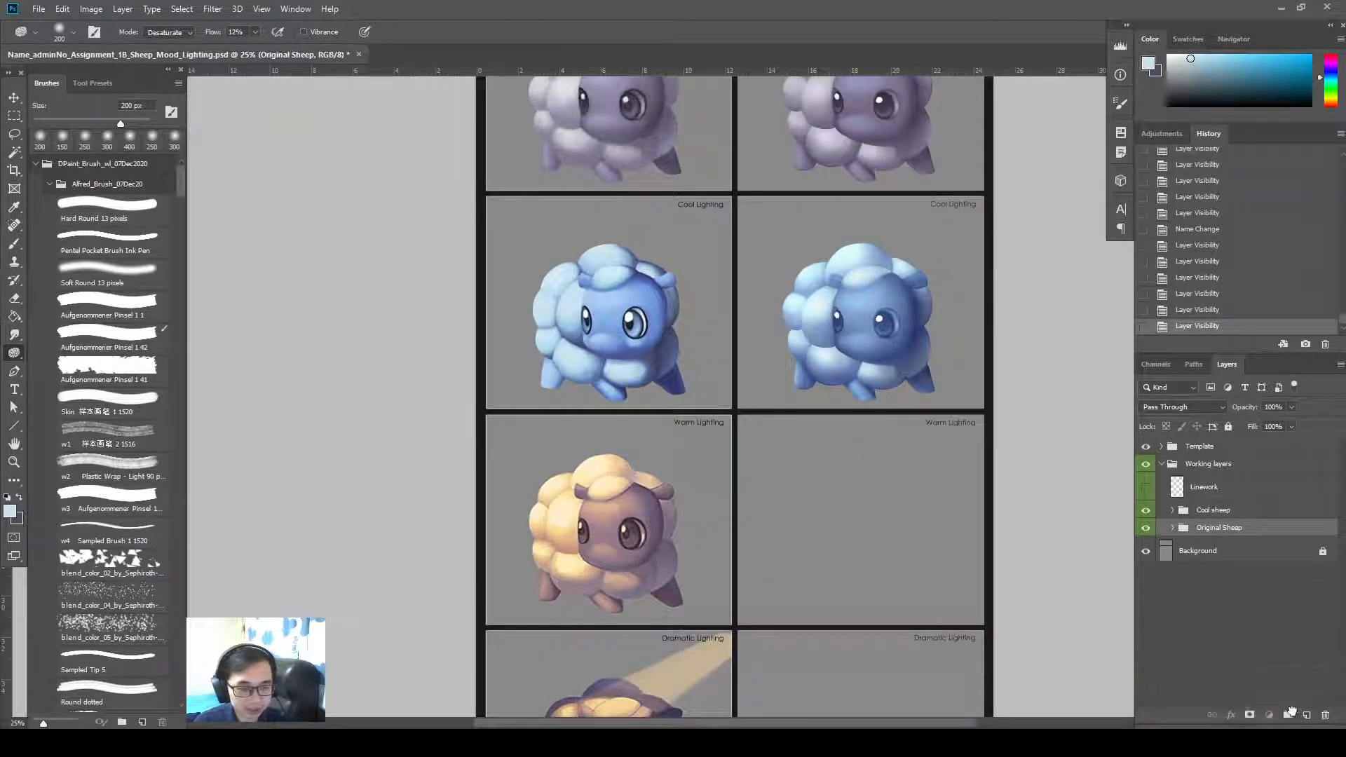
left_click_drag(1291, 711, 1306, 715)
left_click_drag(1253, 533, 1281, 499)
key("v")
left_click_drag(912, 220, 934, 618)
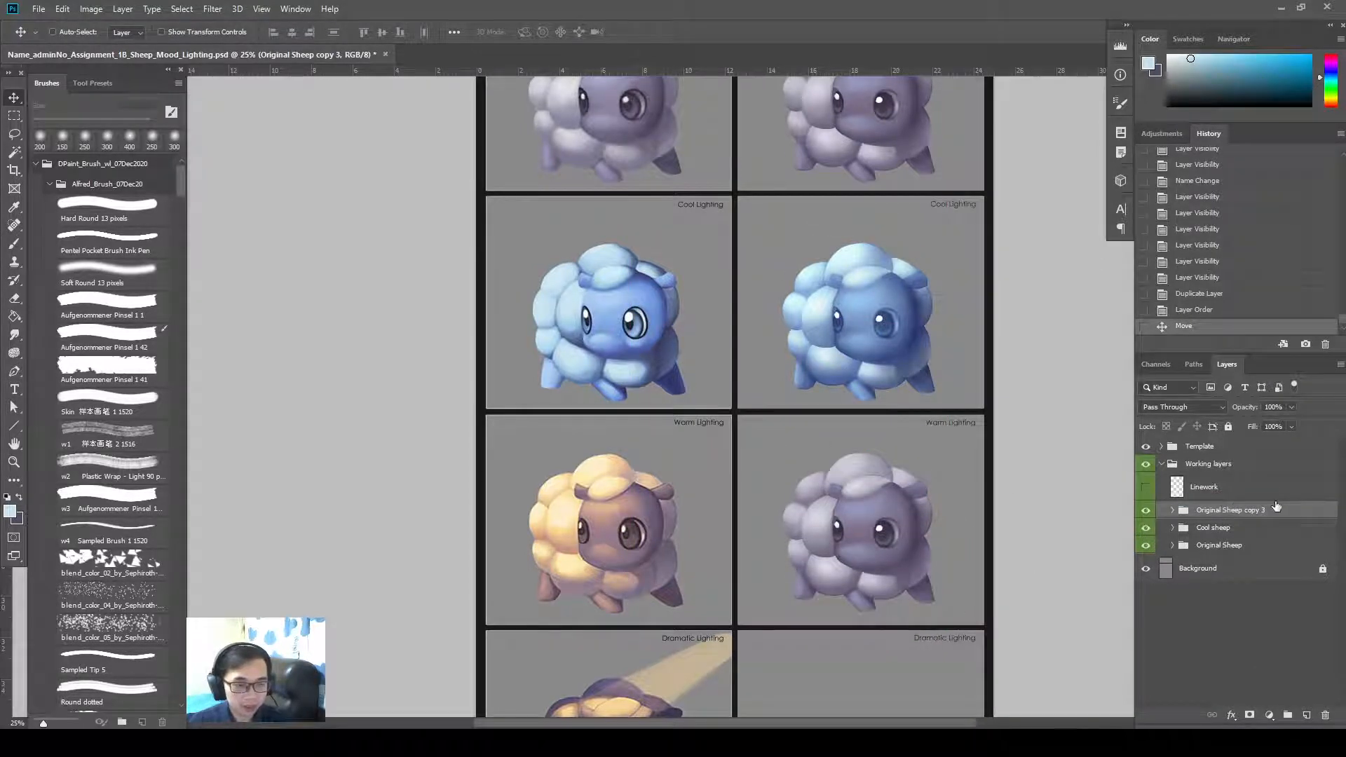
Merge the copied sheep group into a single layer and duplicate that layer
key("ctrl+e")
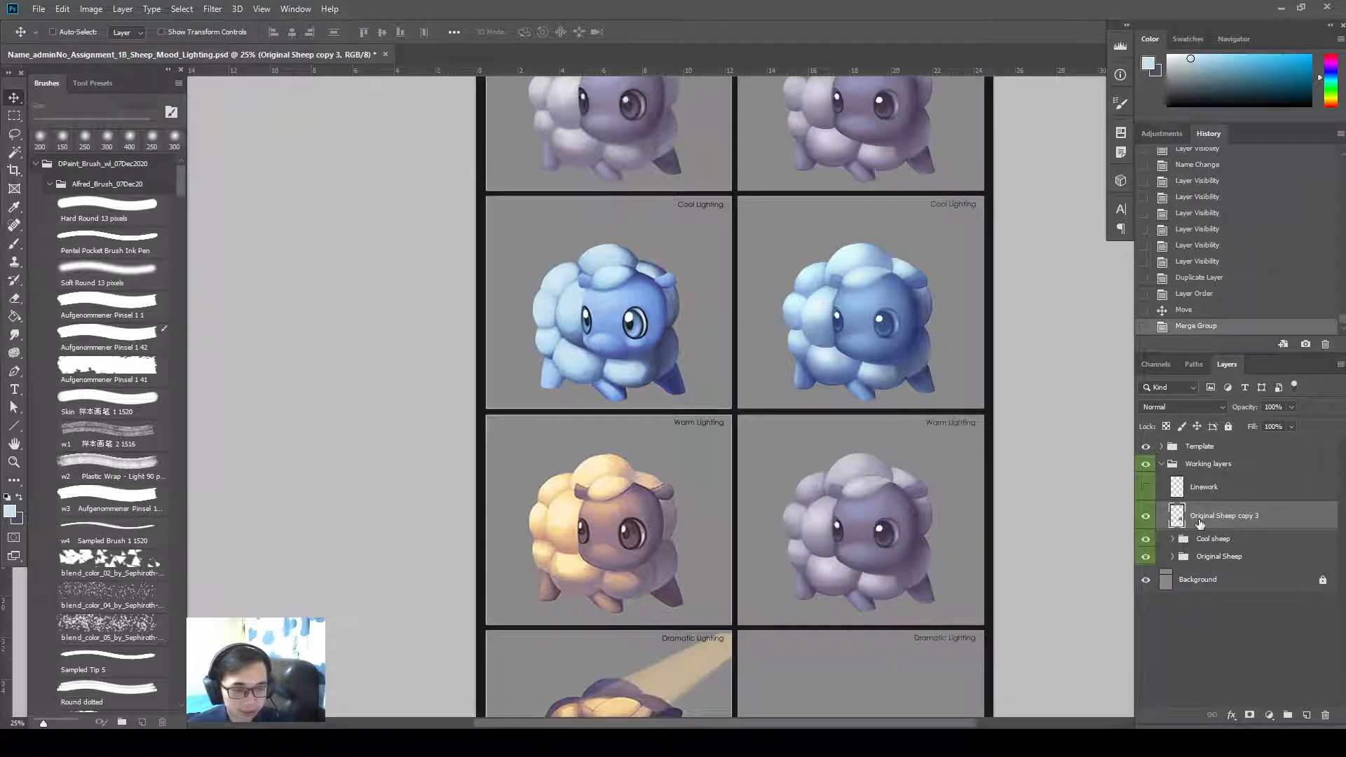
right_click(1200, 522)
left_click(1213, 514)
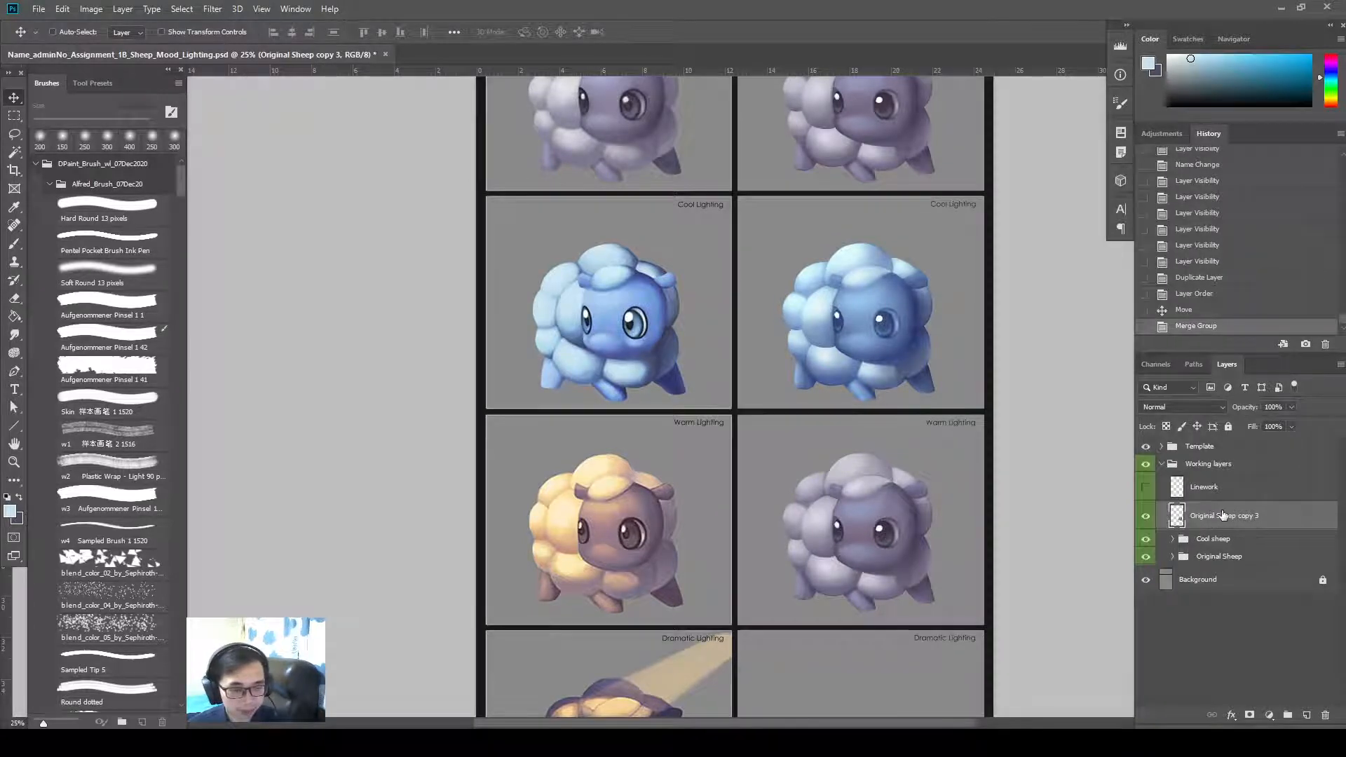
left_click_drag(969, 543, 1004, 510)
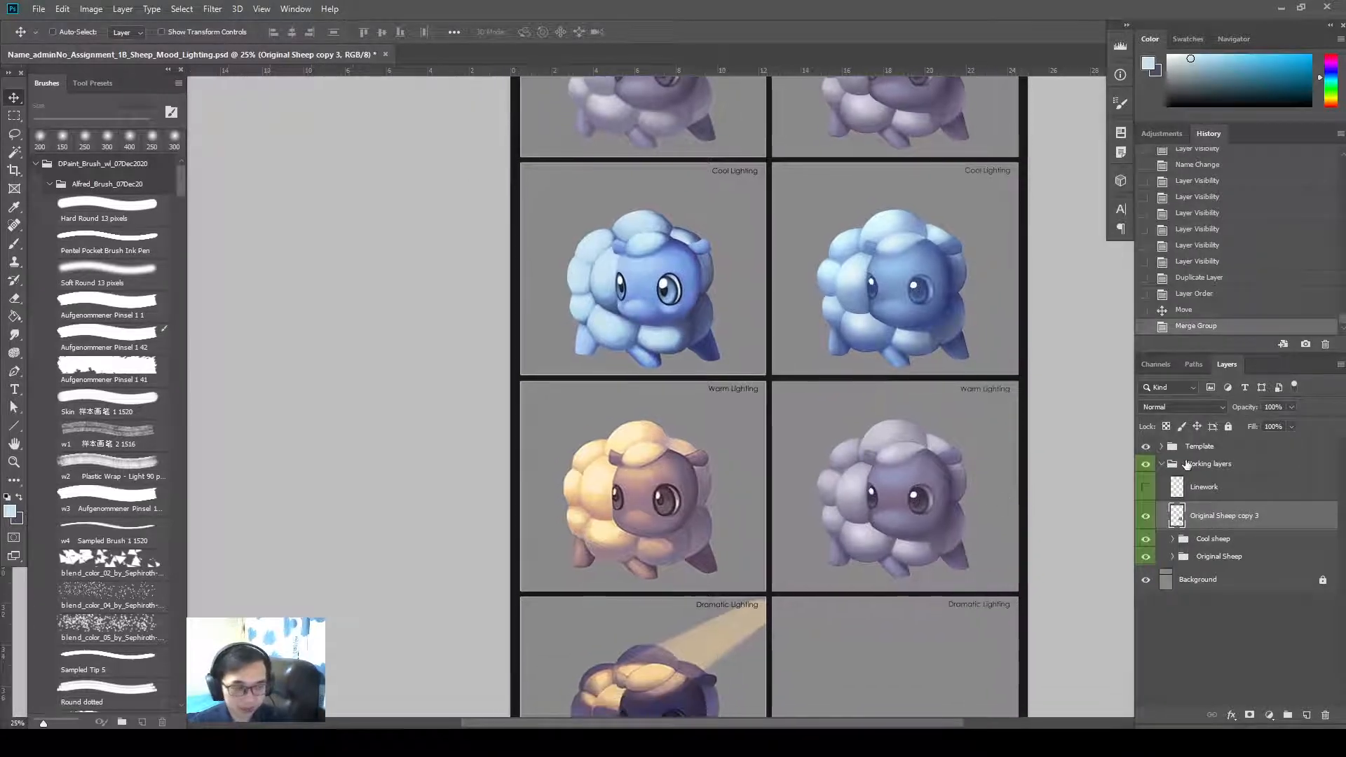
key("ctrl+j")
left_click(1146, 516)
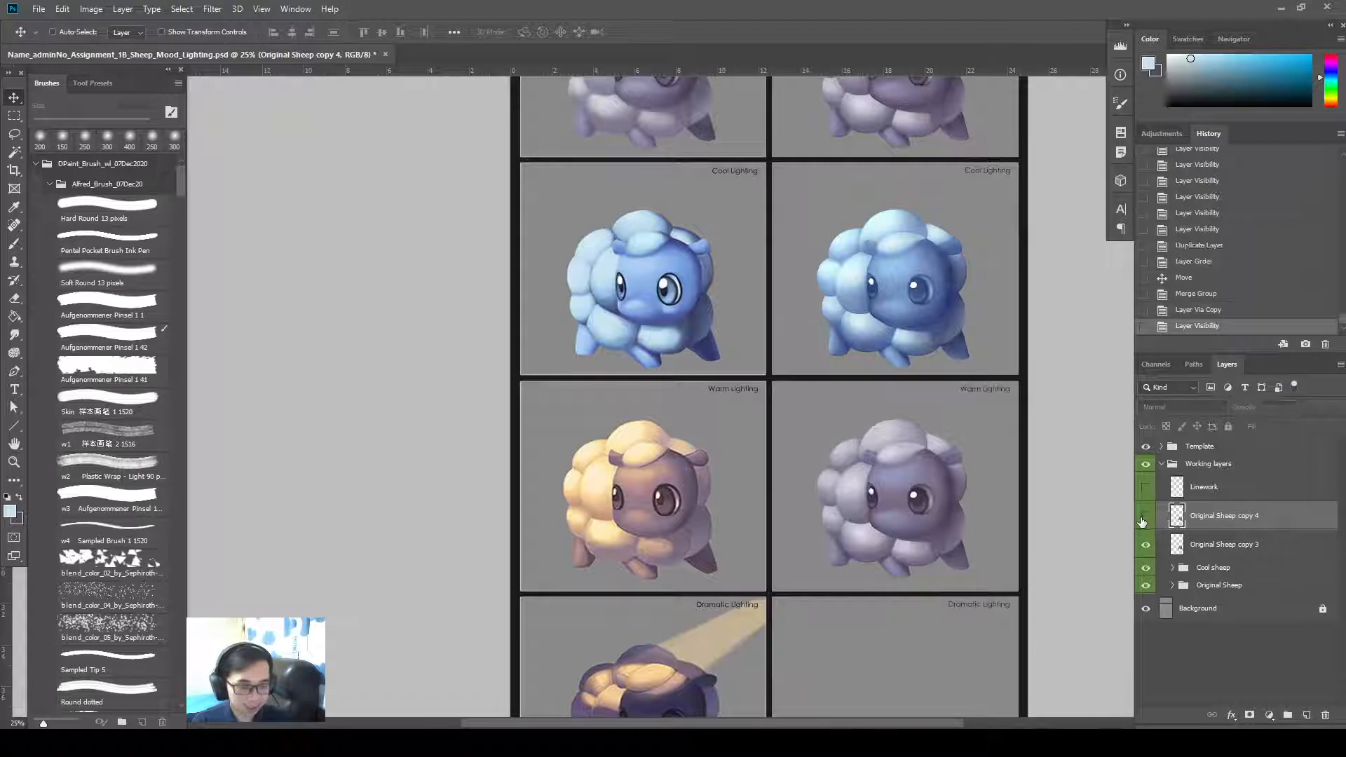
left_click(1144, 518)
left_click(1144, 518)
Consult the Warm Sheep midtones reference in XnView, then set the top sheep copy's midtones Color Balance to 0, 0, -35 in Photoshop
key("alt+Tab")
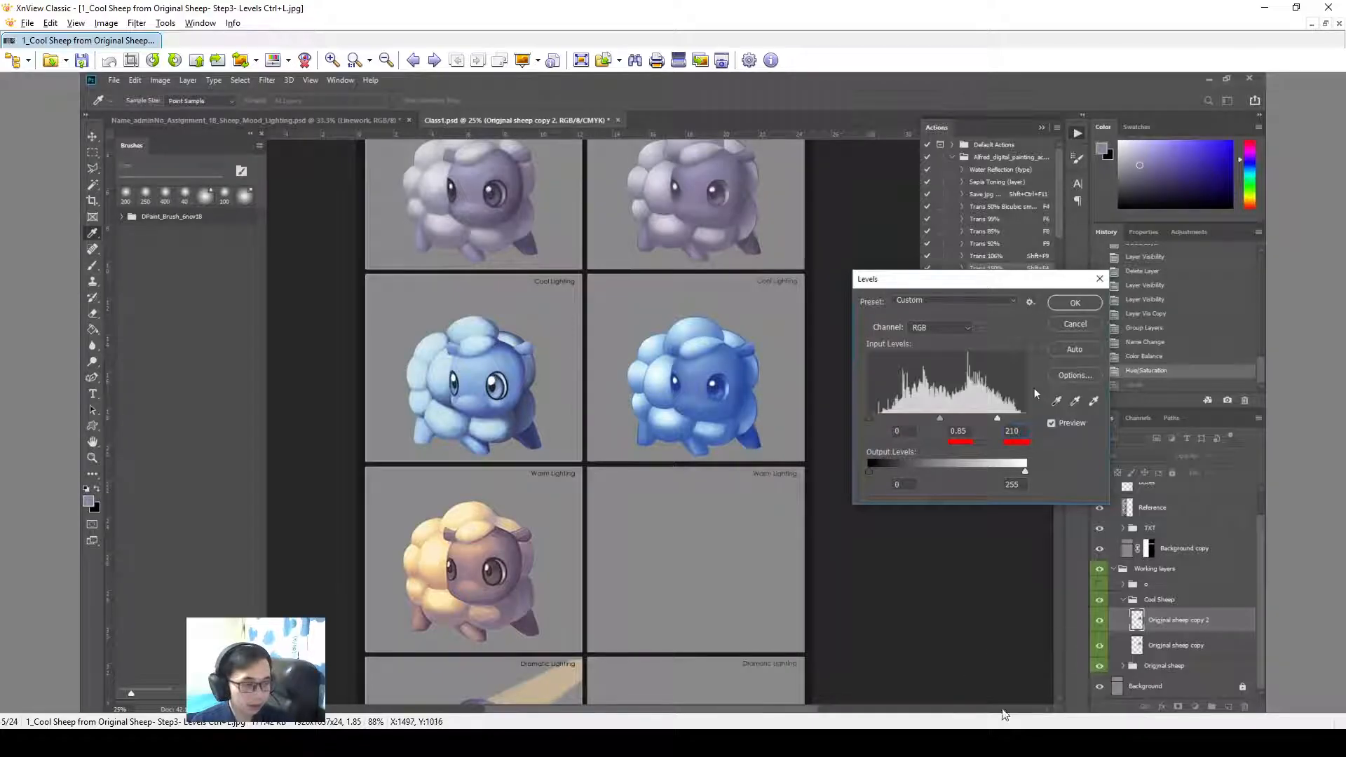
key("Page_Down")
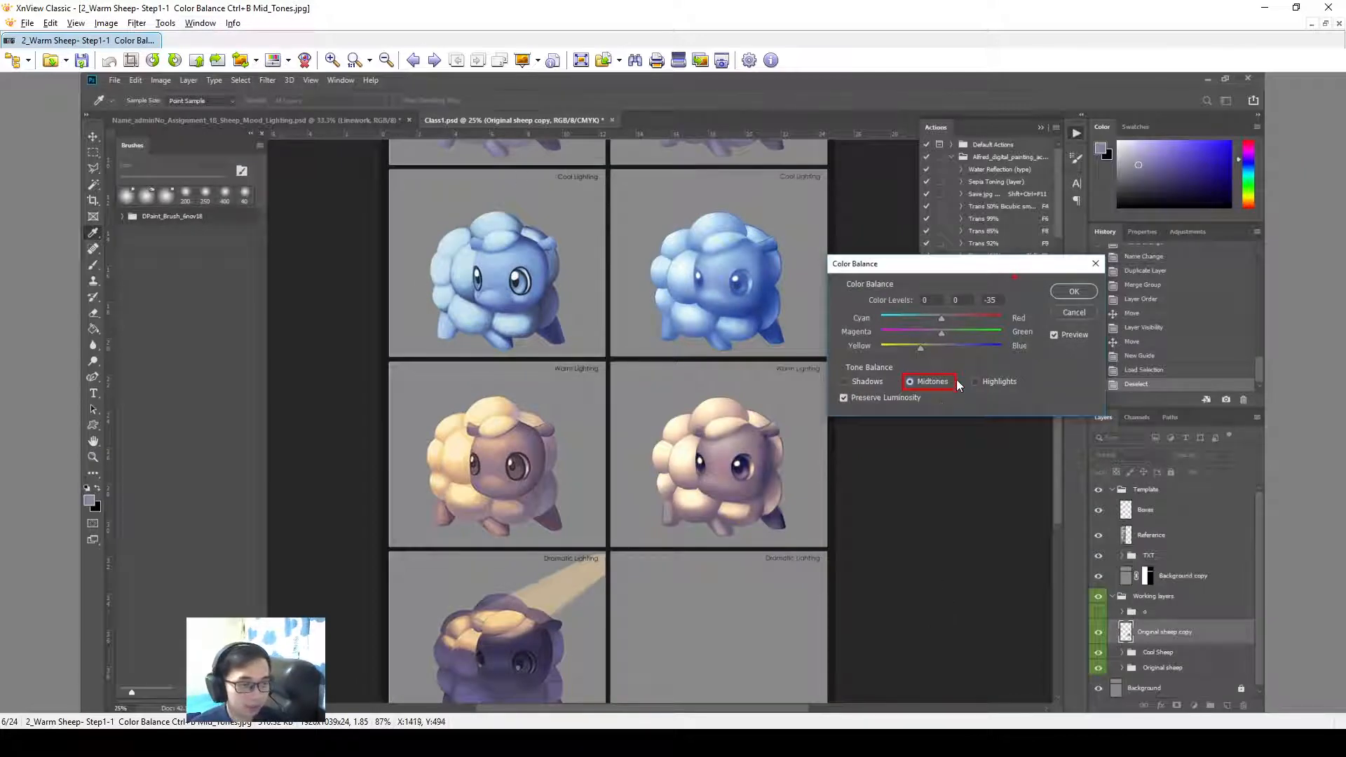
key("alt+Tab")
left_click(1145, 516)
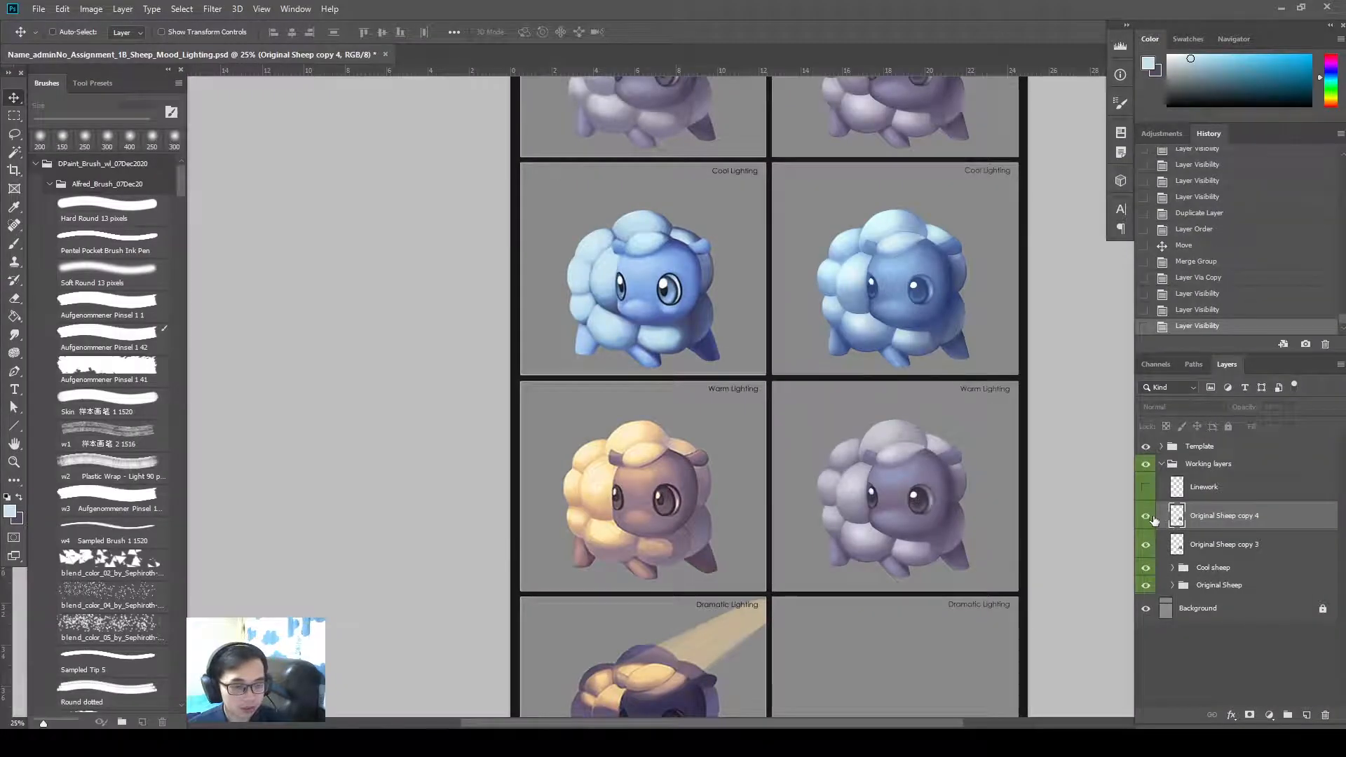
key("ctrl+b")
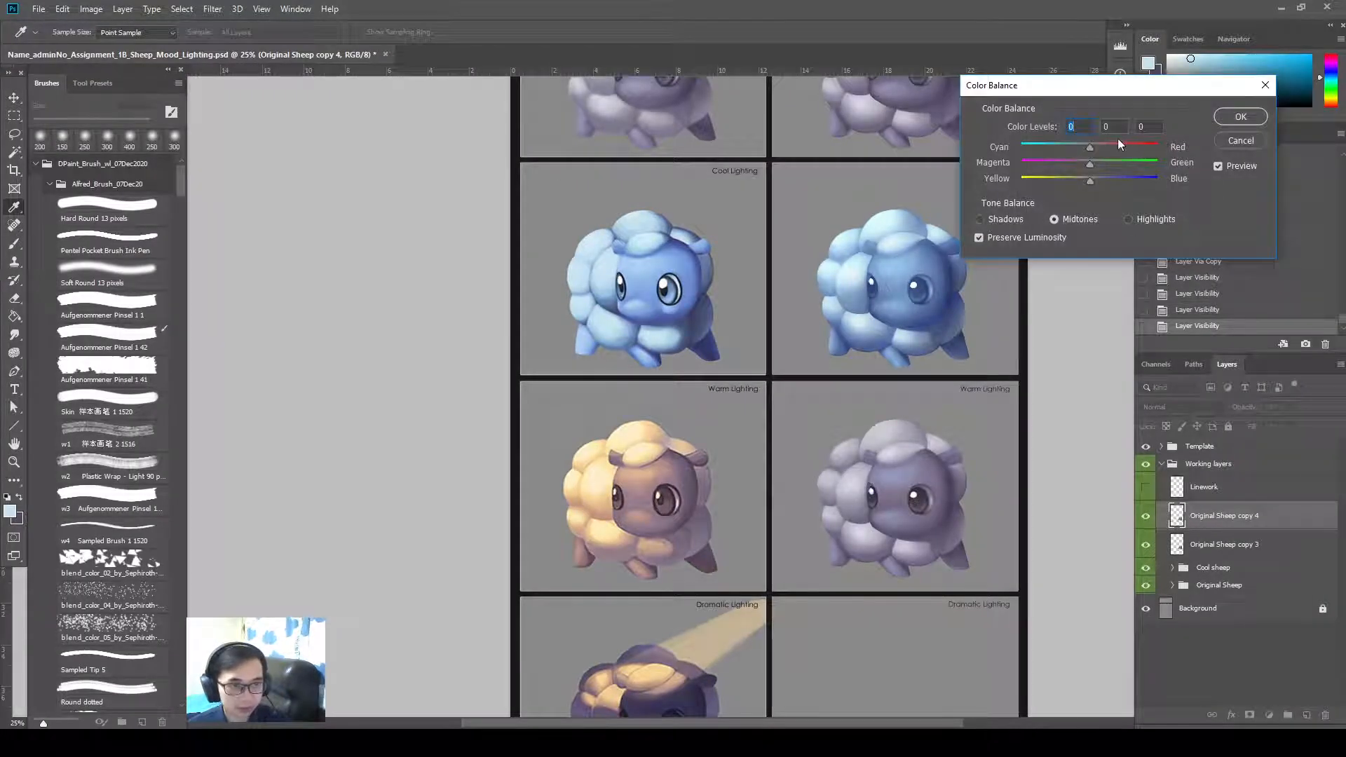
left_click(1145, 126)
type("-35")
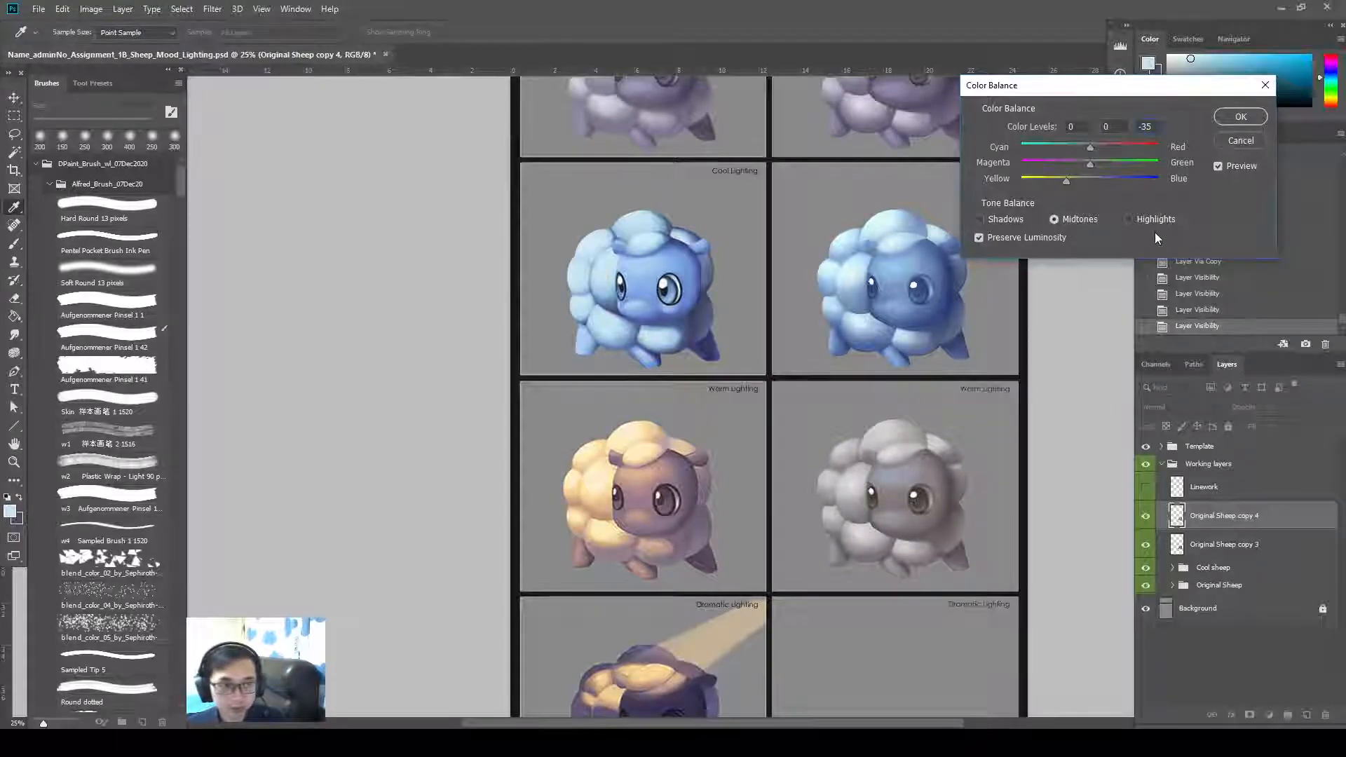
Check the Warm Sheep shadows reference in XnView and set the shadows color levels to -10, 0, +55 in Photoshop's Color Balance
key("alt+Tab")
key("Page_Down")
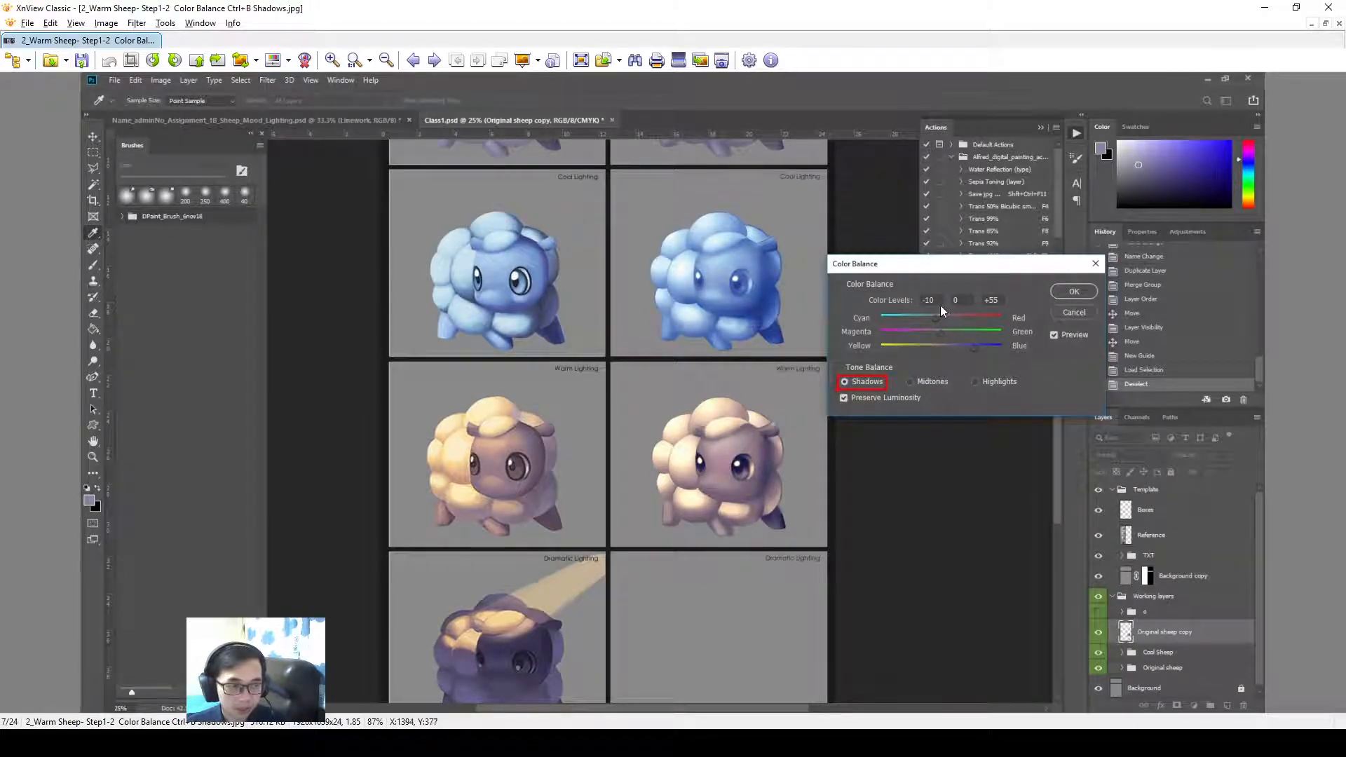
key("alt+Tab")
left_click(1006, 221)
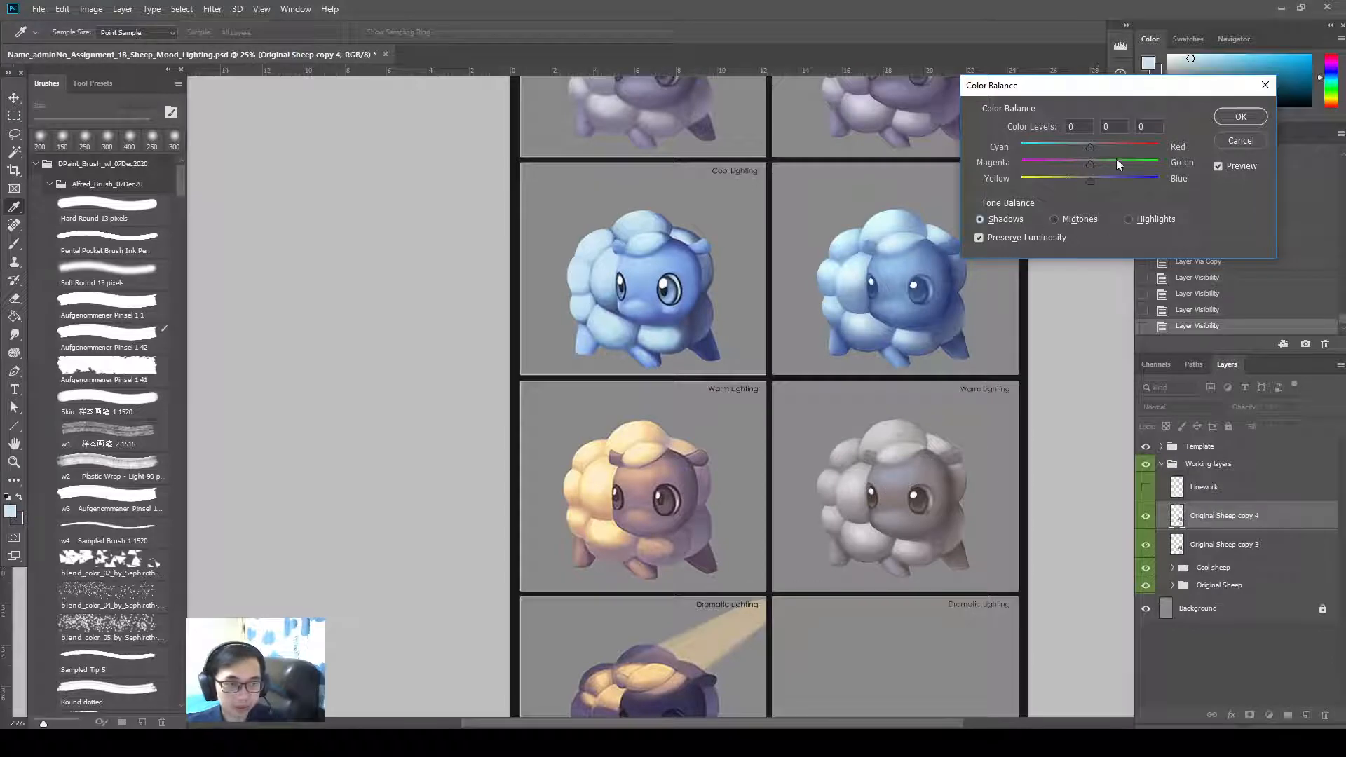
type("55")
left_click_drag(1149, 127, 1035, 130)
left_click(1080, 129)
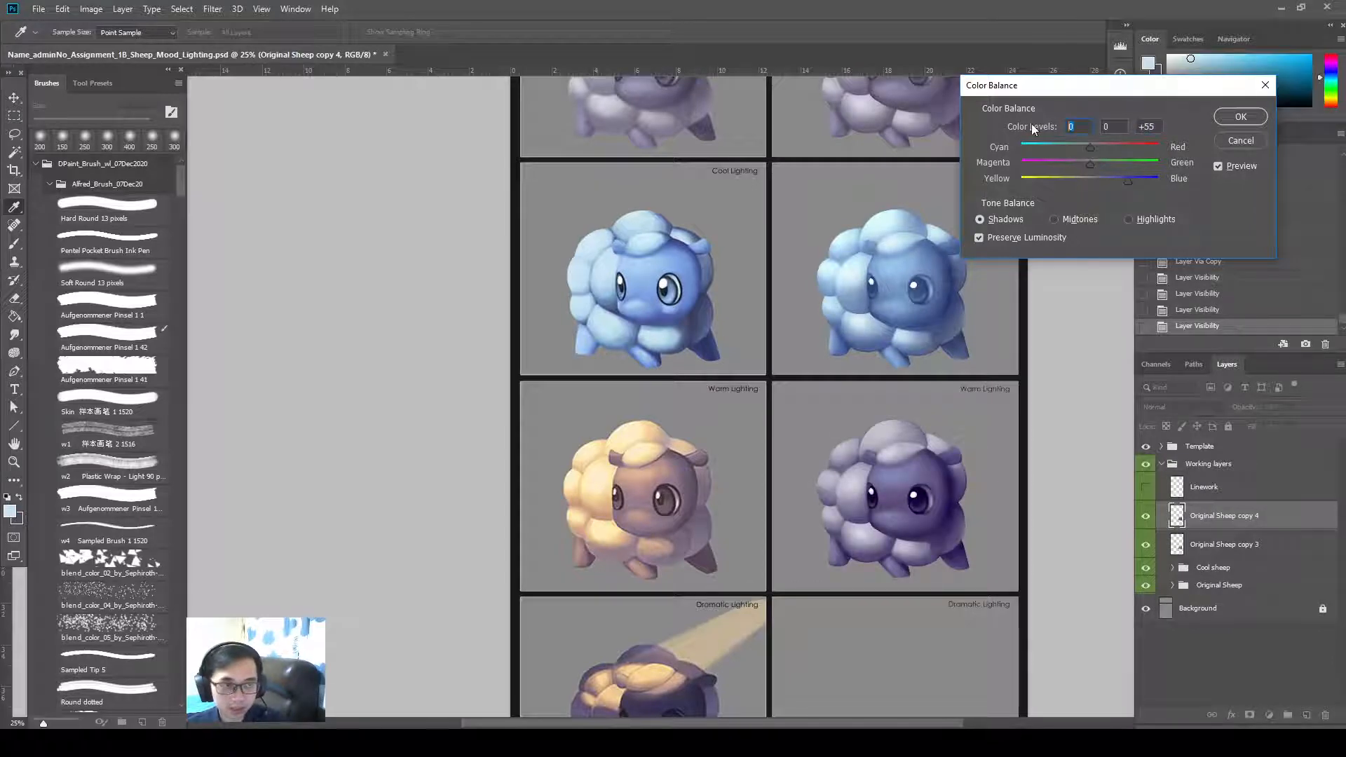
type("-1")
Check the Warm Sheep highlights reference in XnView and set the highlights color levels to +20, 0, -55 in Photoshop's Color Balance
key("alt+Tab")
key("Page_Down")
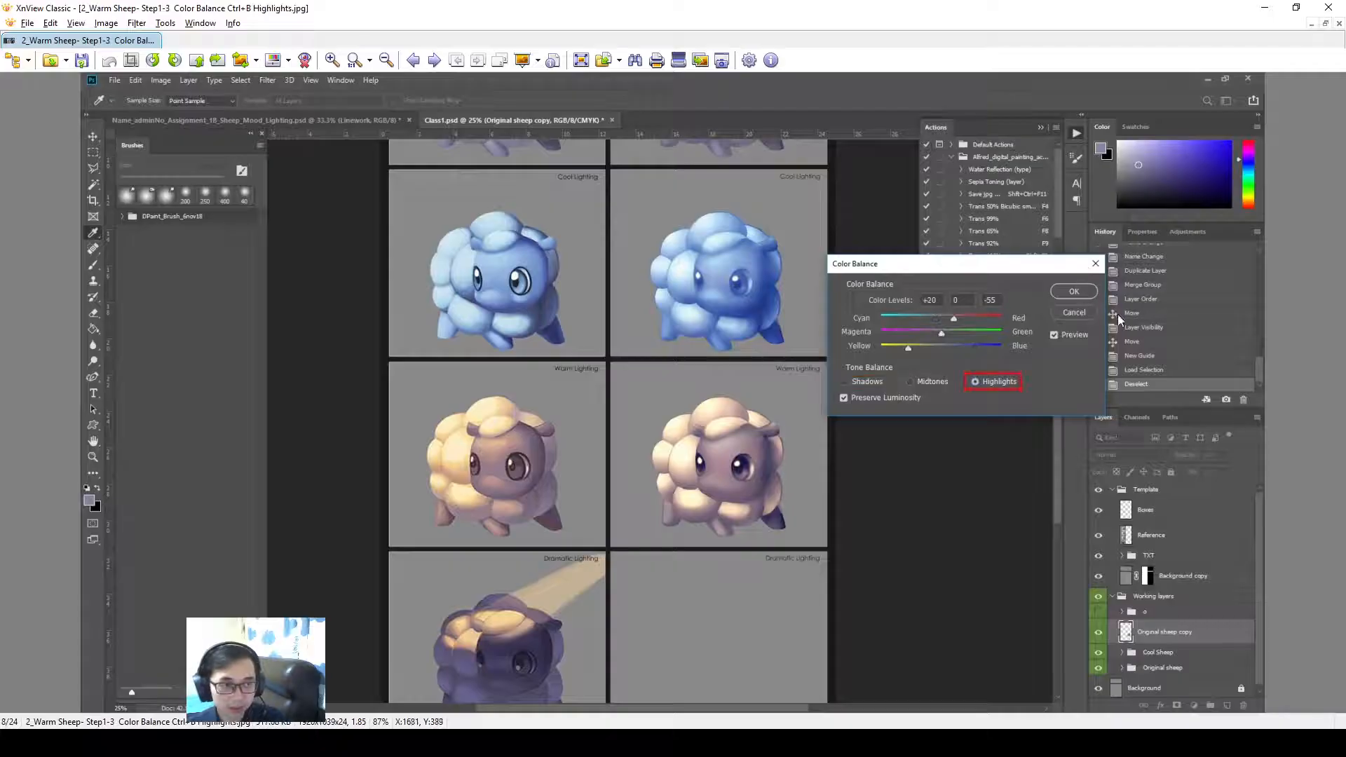
key("alt+Tab")
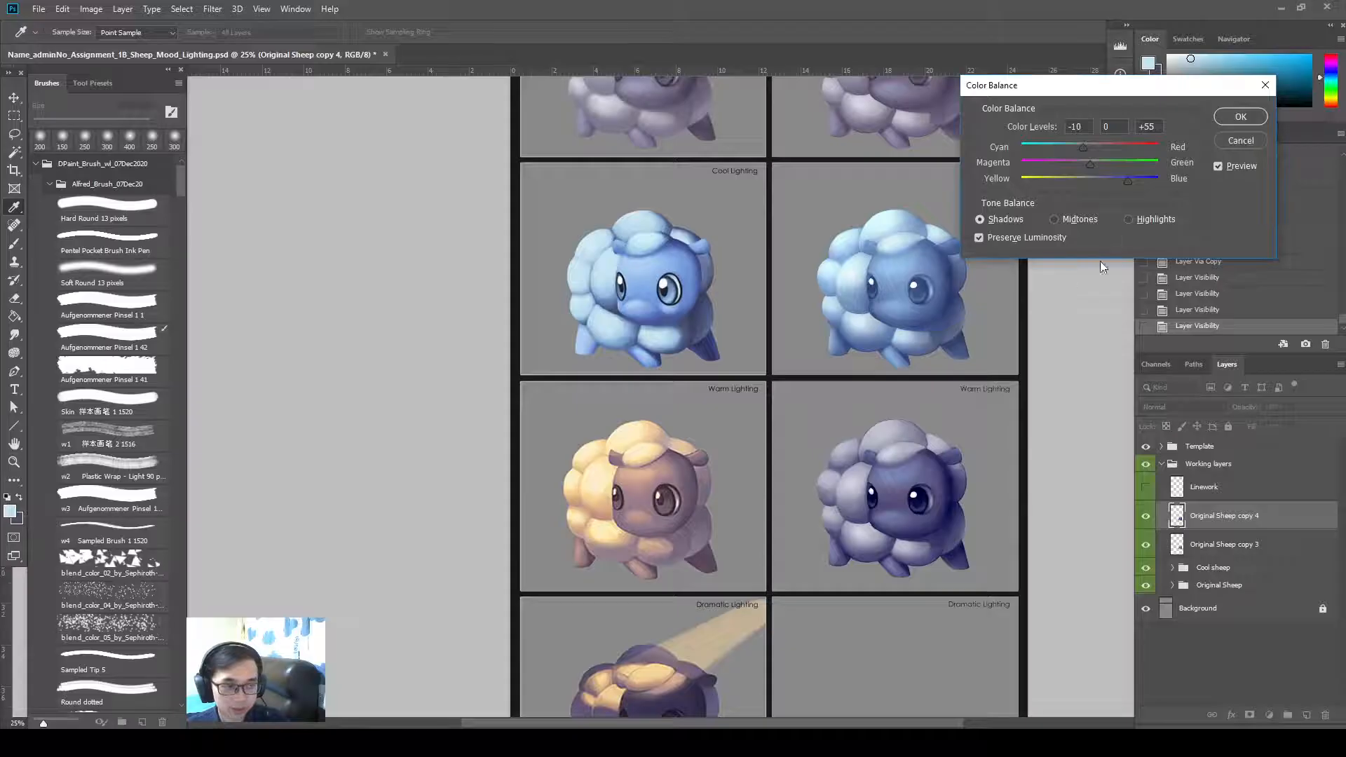
left_click(1143, 217)
double_click(1089, 122)
type("20")
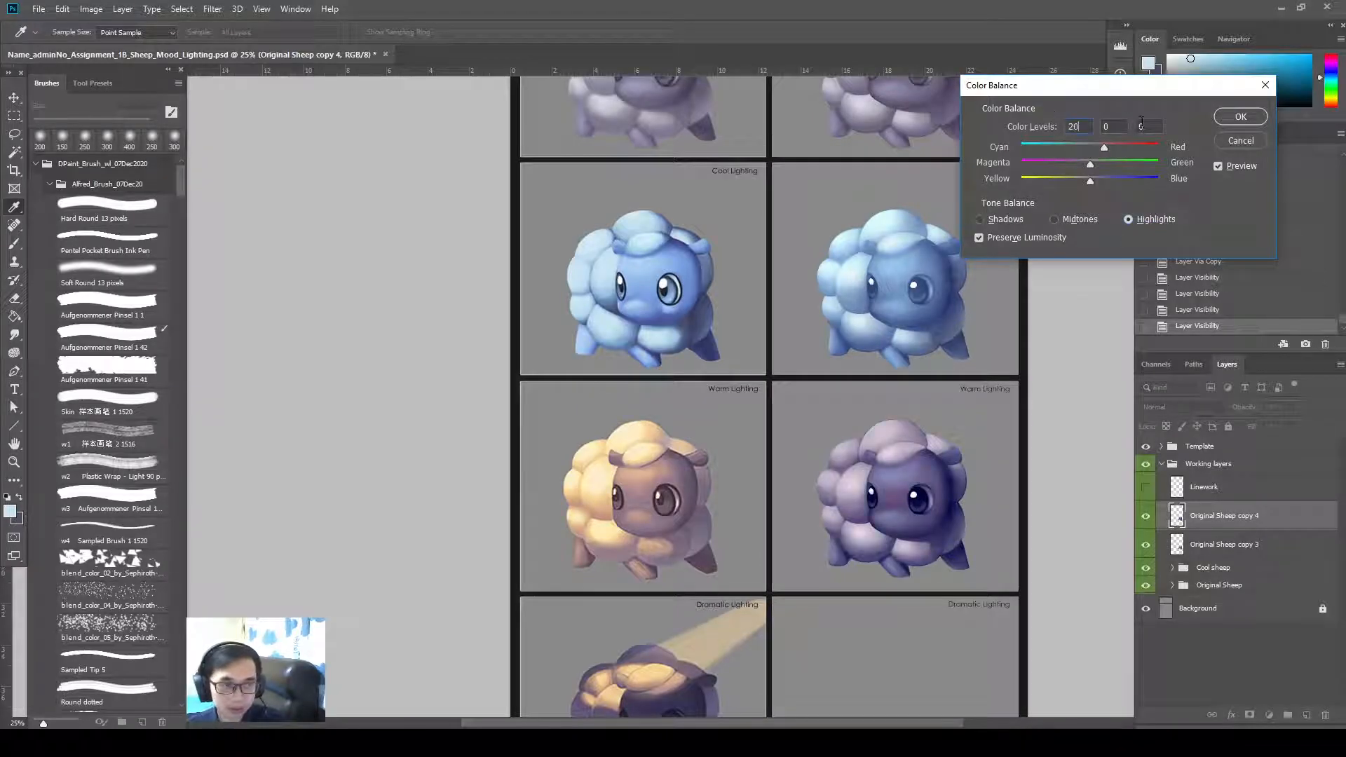
double_click(1152, 129)
type("65")
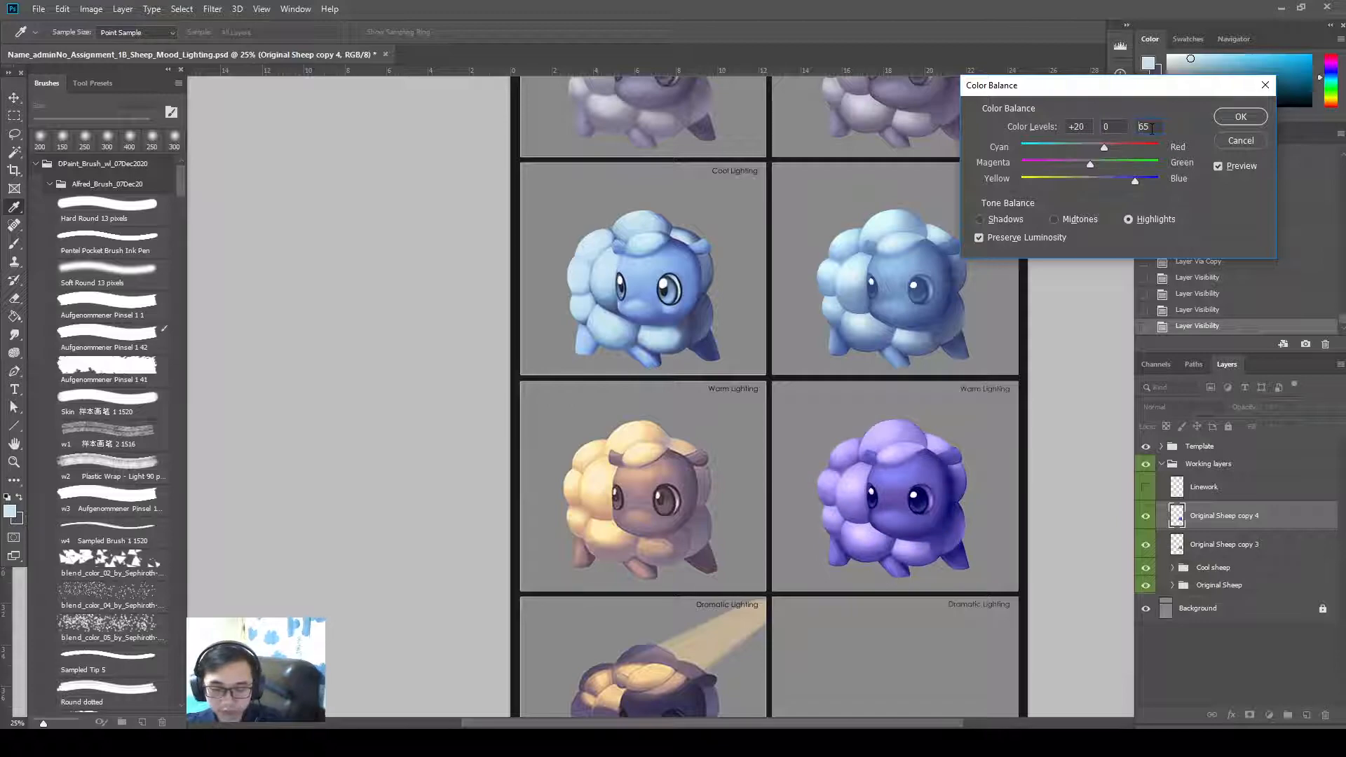
type("-55")
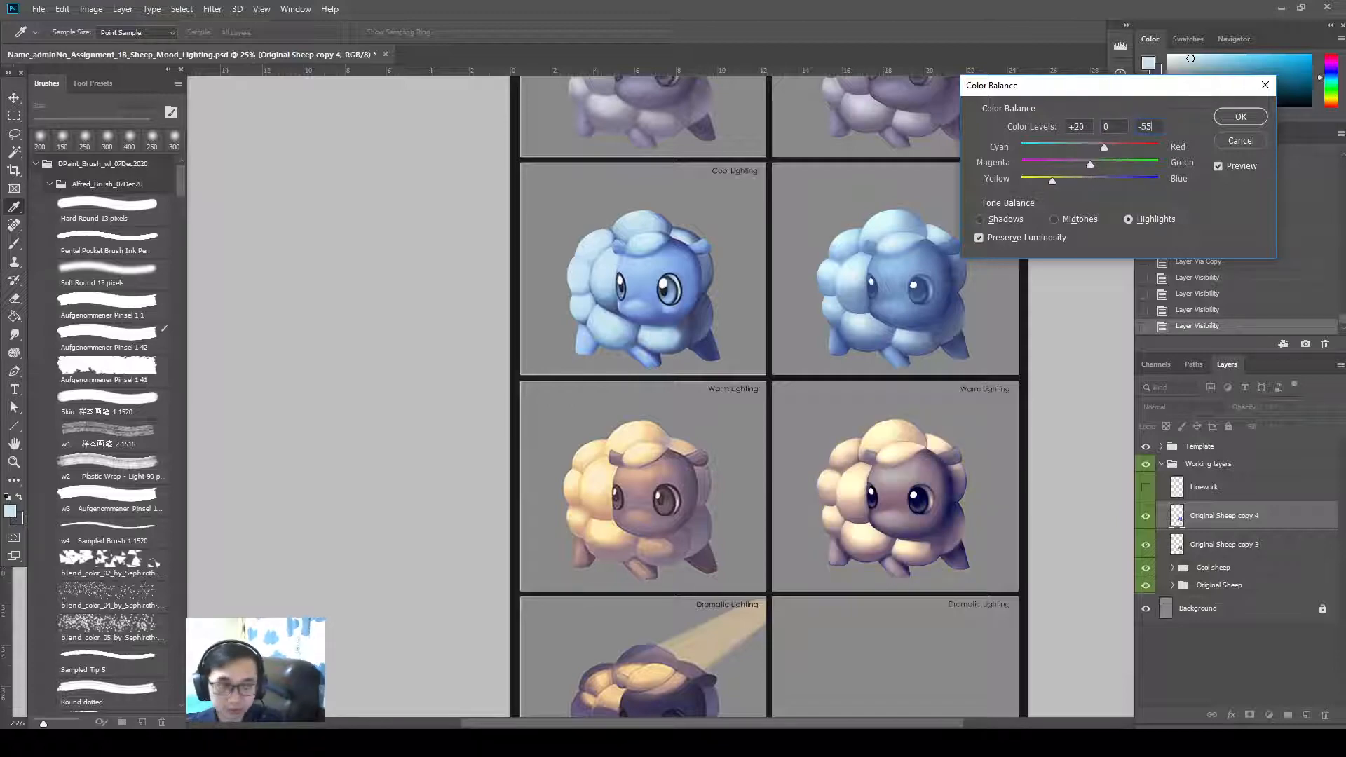
Review the following Warm Sheep references on the orange brush layer and Overlay blending in XnView, then return to Photoshop
key("alt+Tab")
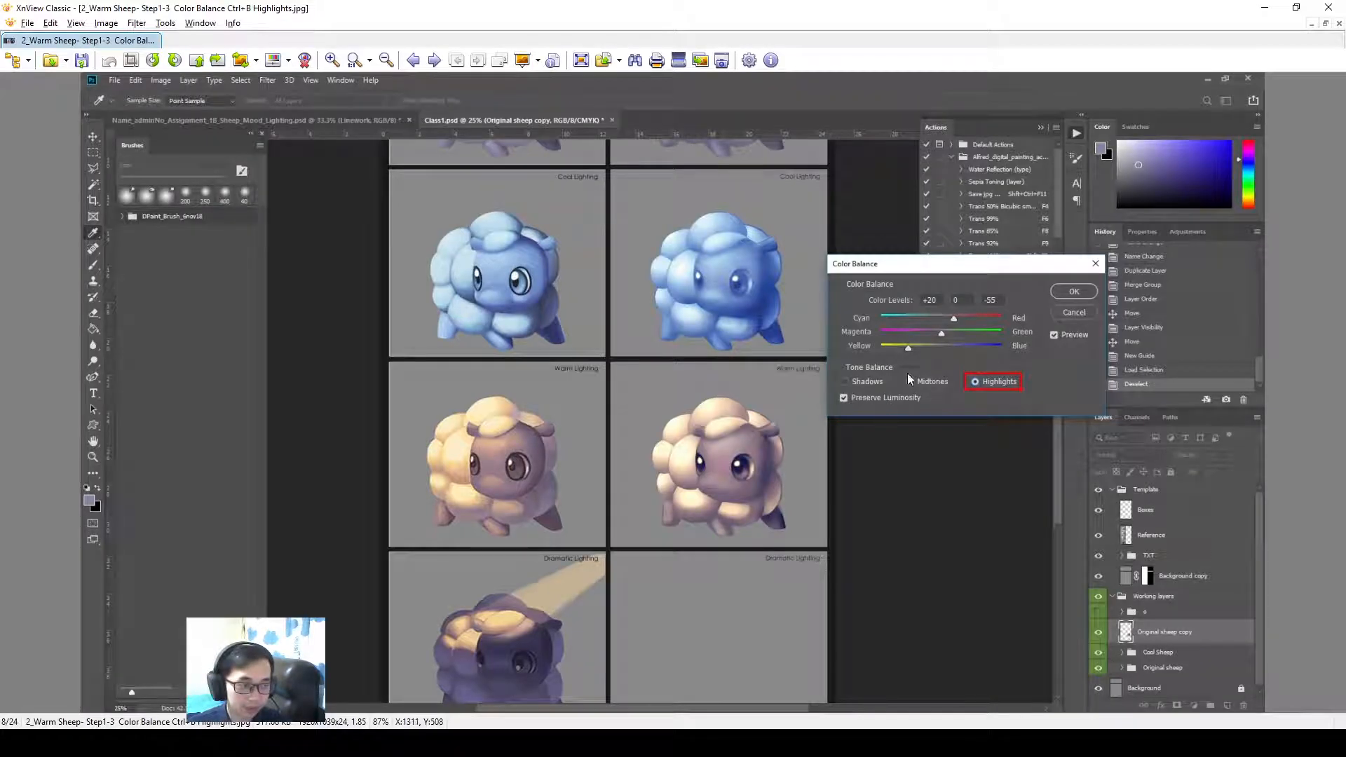
key("Page_Down")
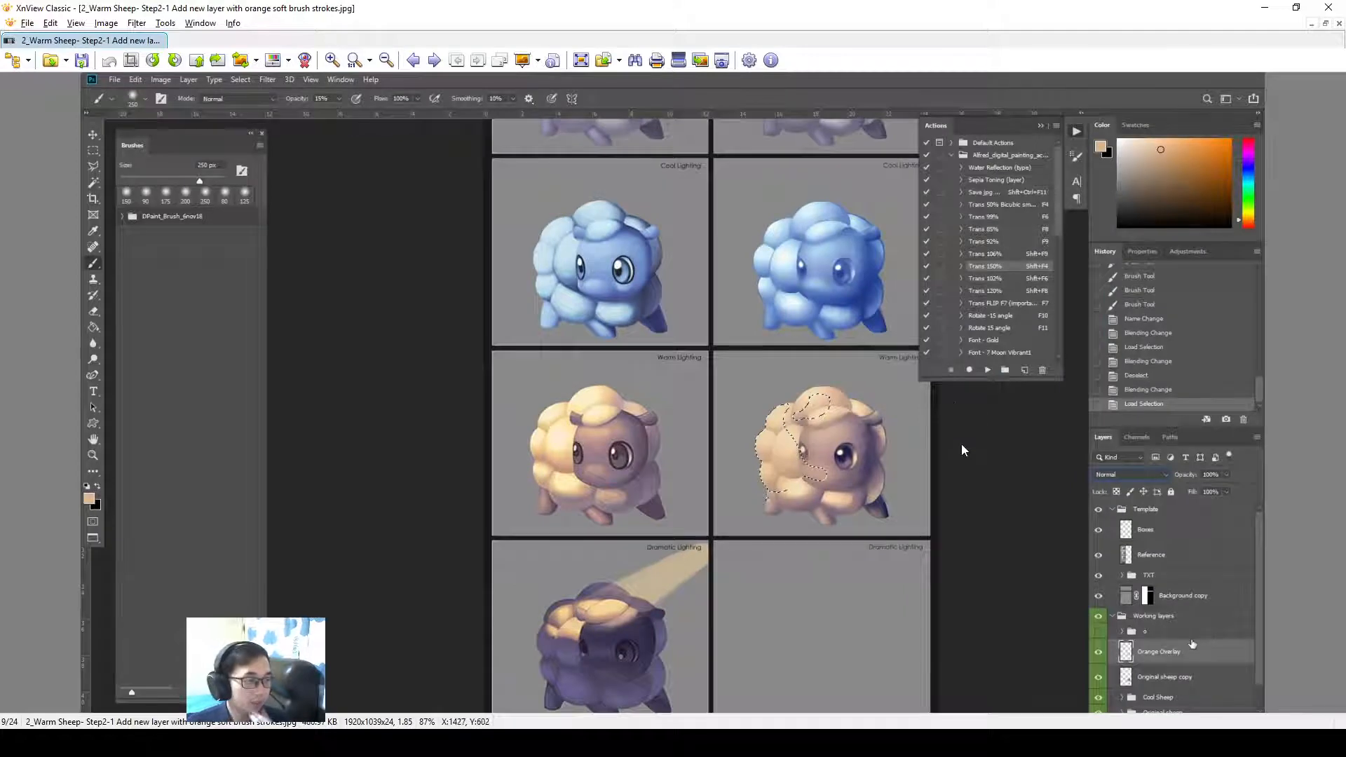
key("Page_Down")
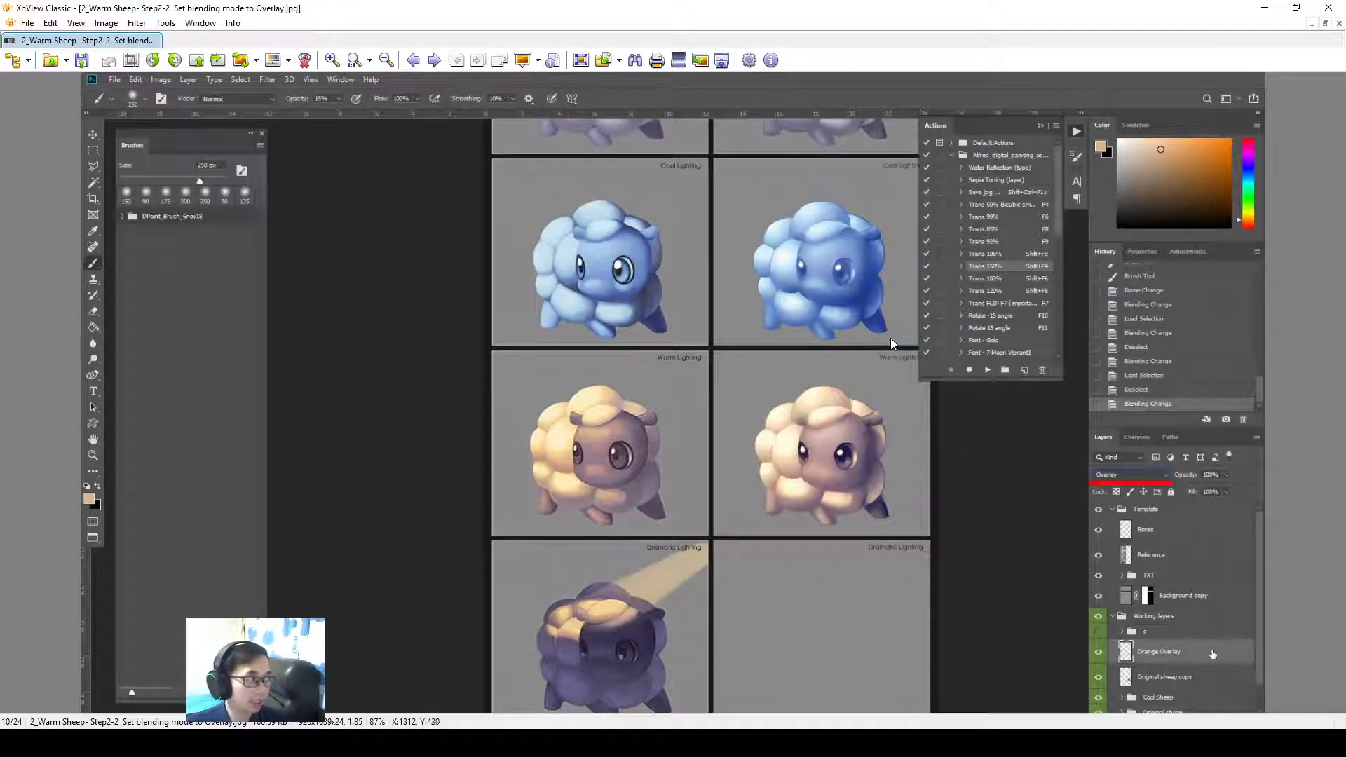
key("Page_Down")
key("Page_Down")
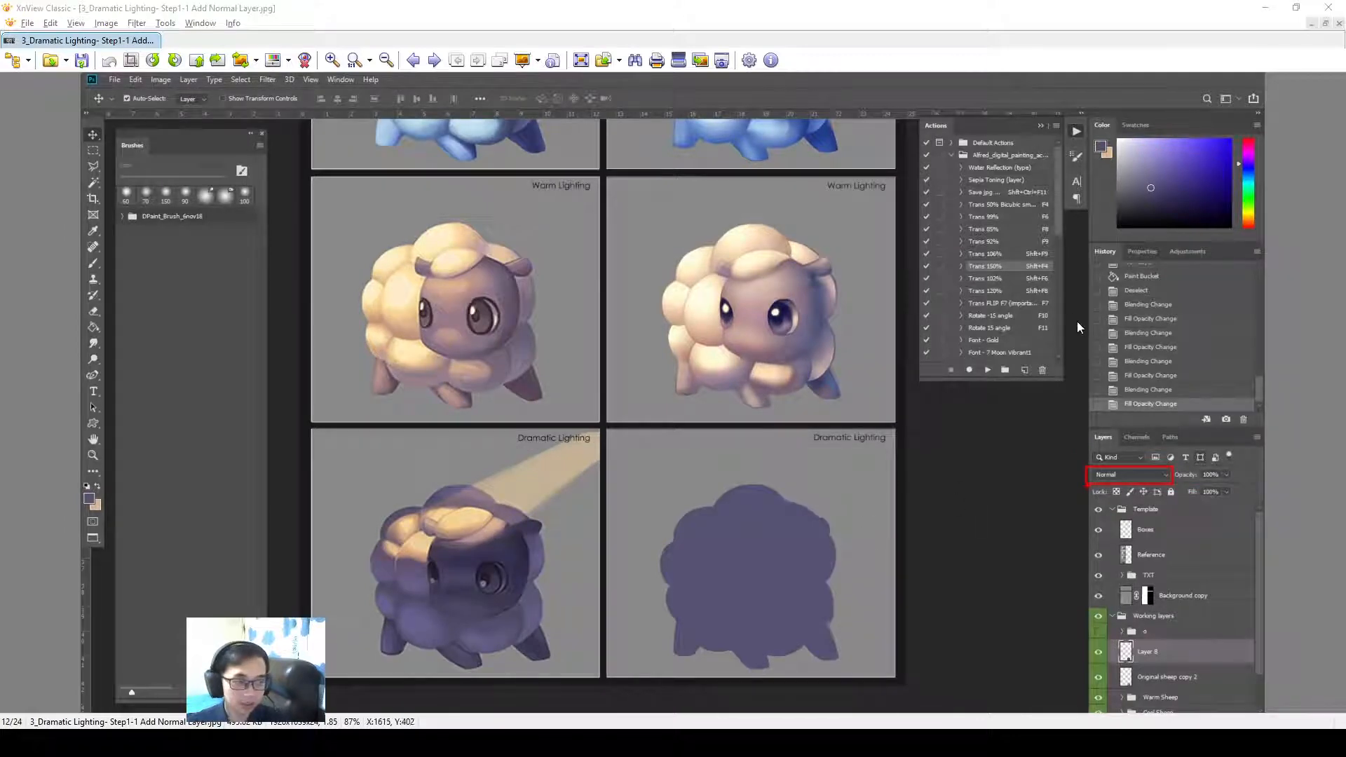
left_click(1265, 8)
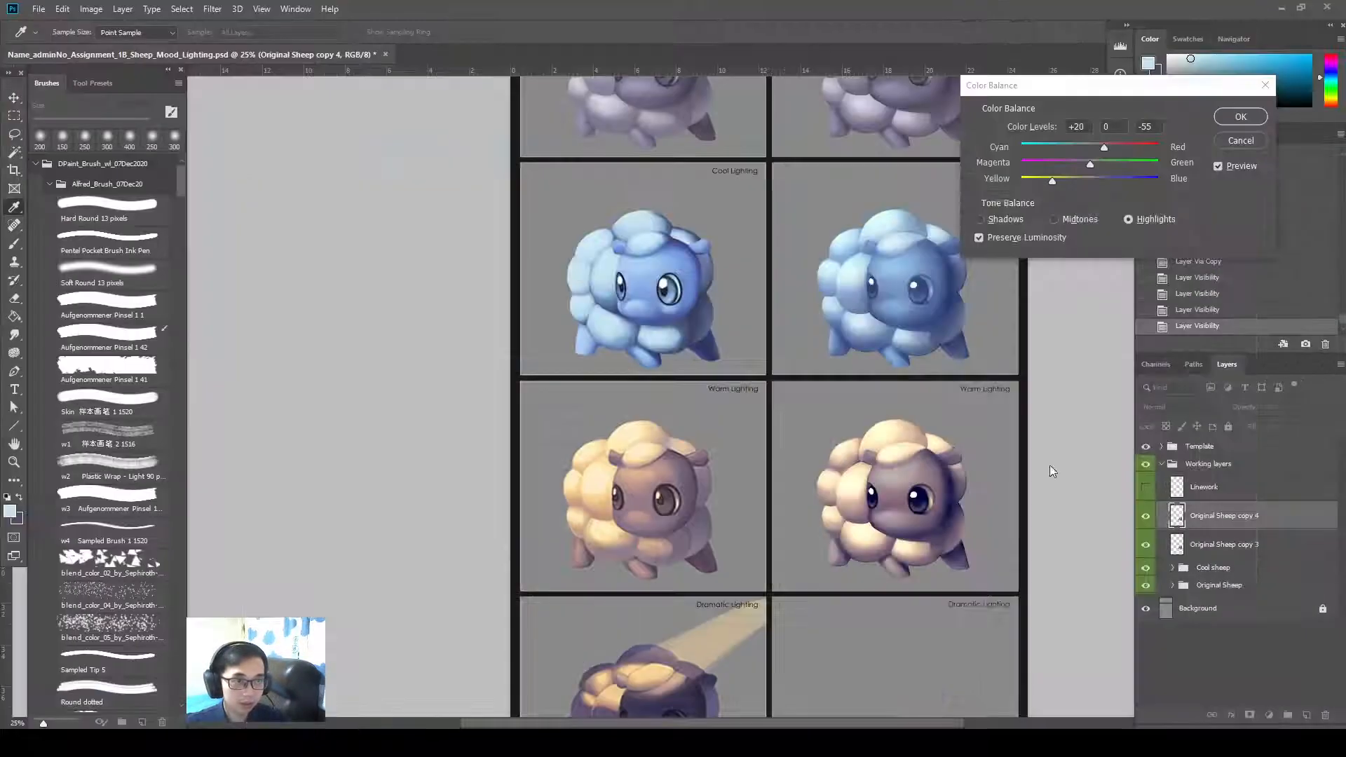
Apply the Color Balance and toggle the visibility of Original Sheep copy 4 to compare it with the unadjusted copy
key("Return")
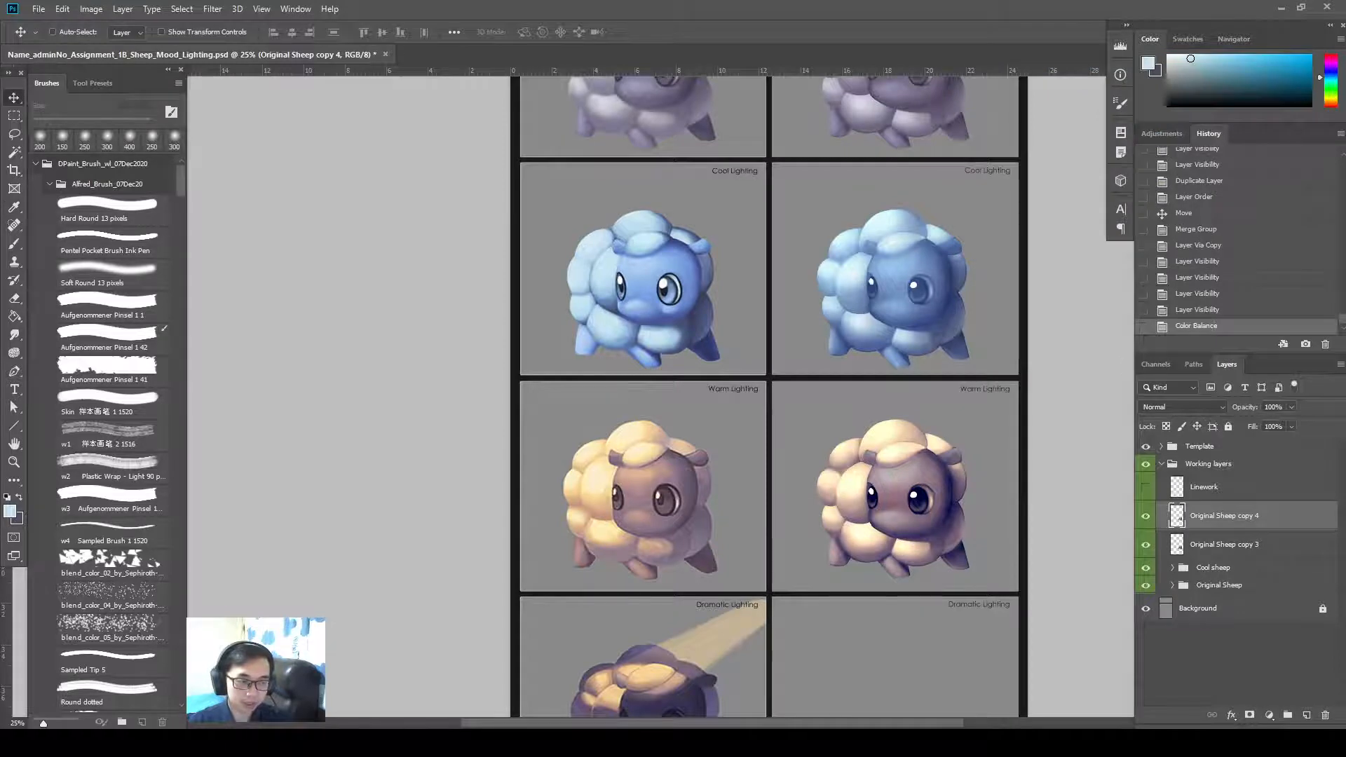
left_click_drag(1095, 557, 1082, 545)
left_click(1146, 516)
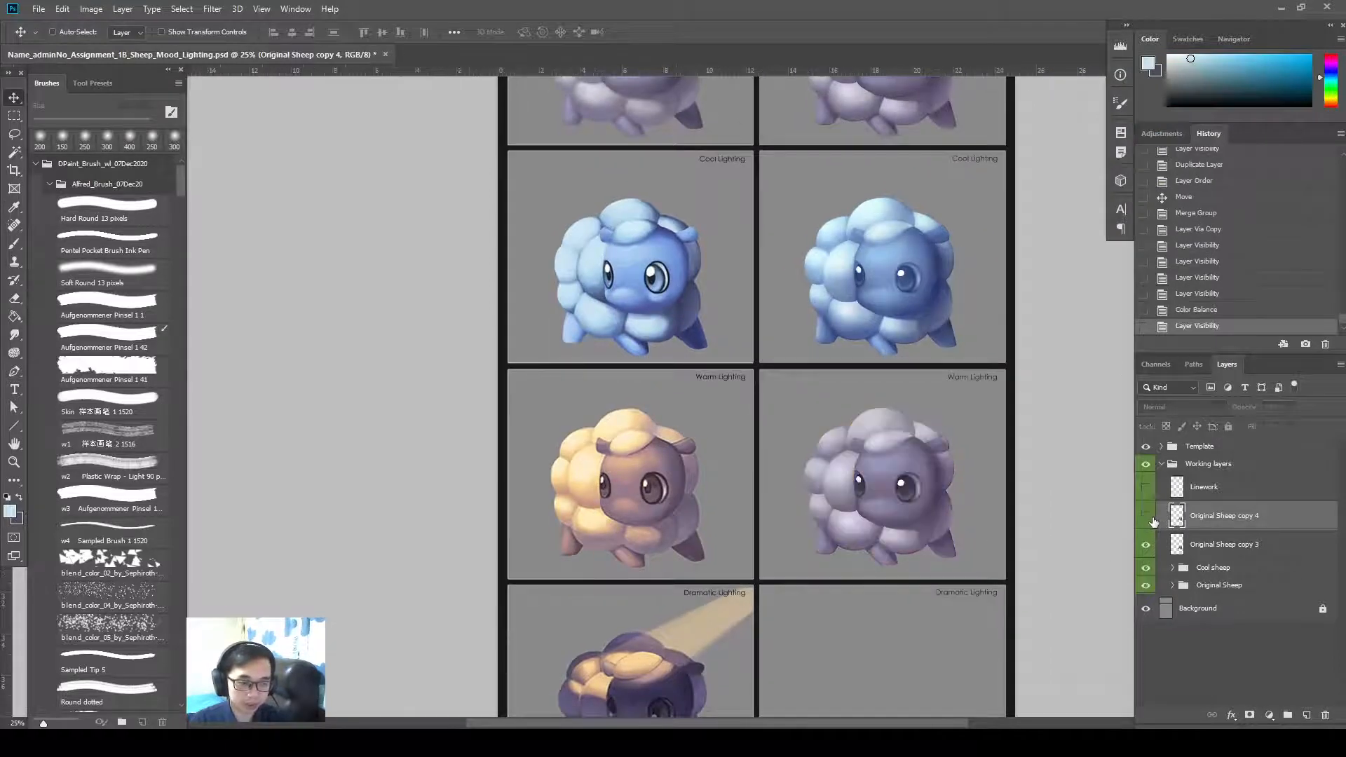
left_click(1145, 516)
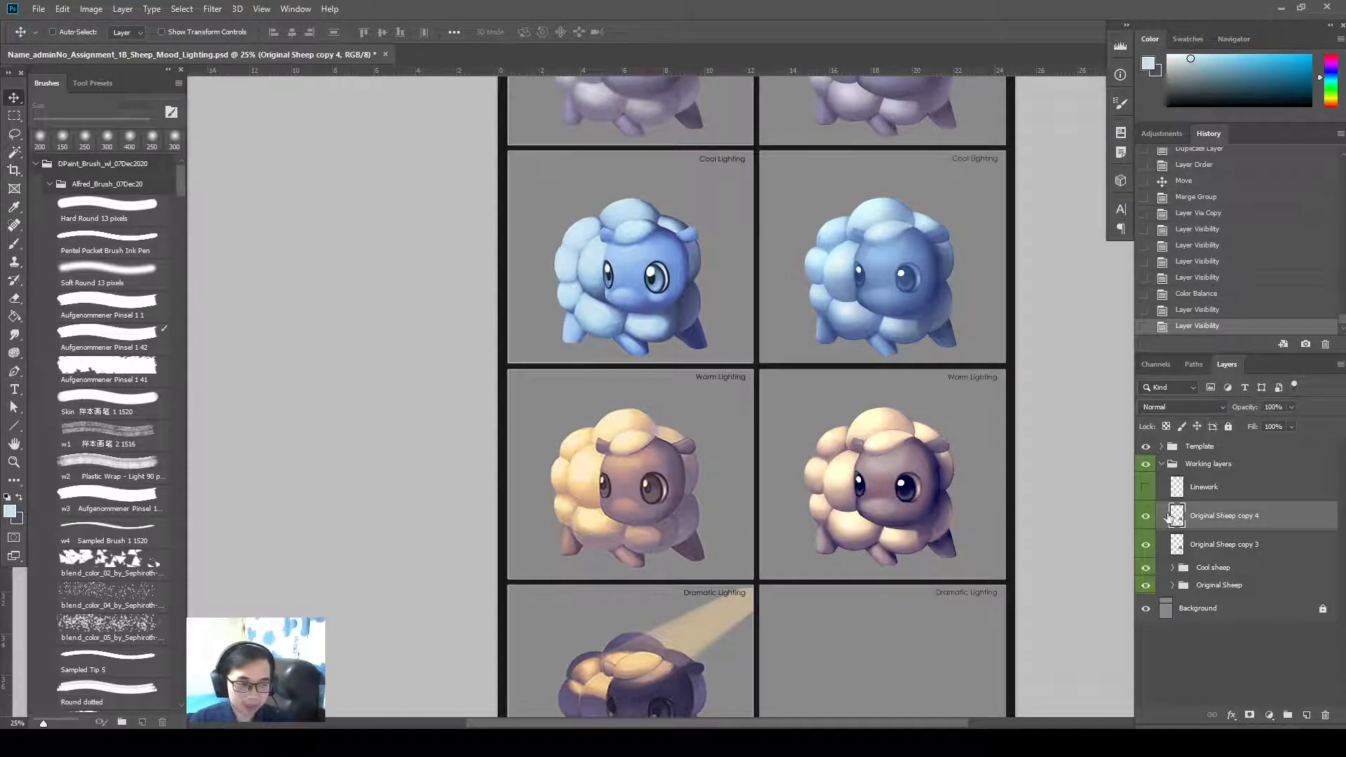
left_click(1145, 518)
left_click(1144, 523)
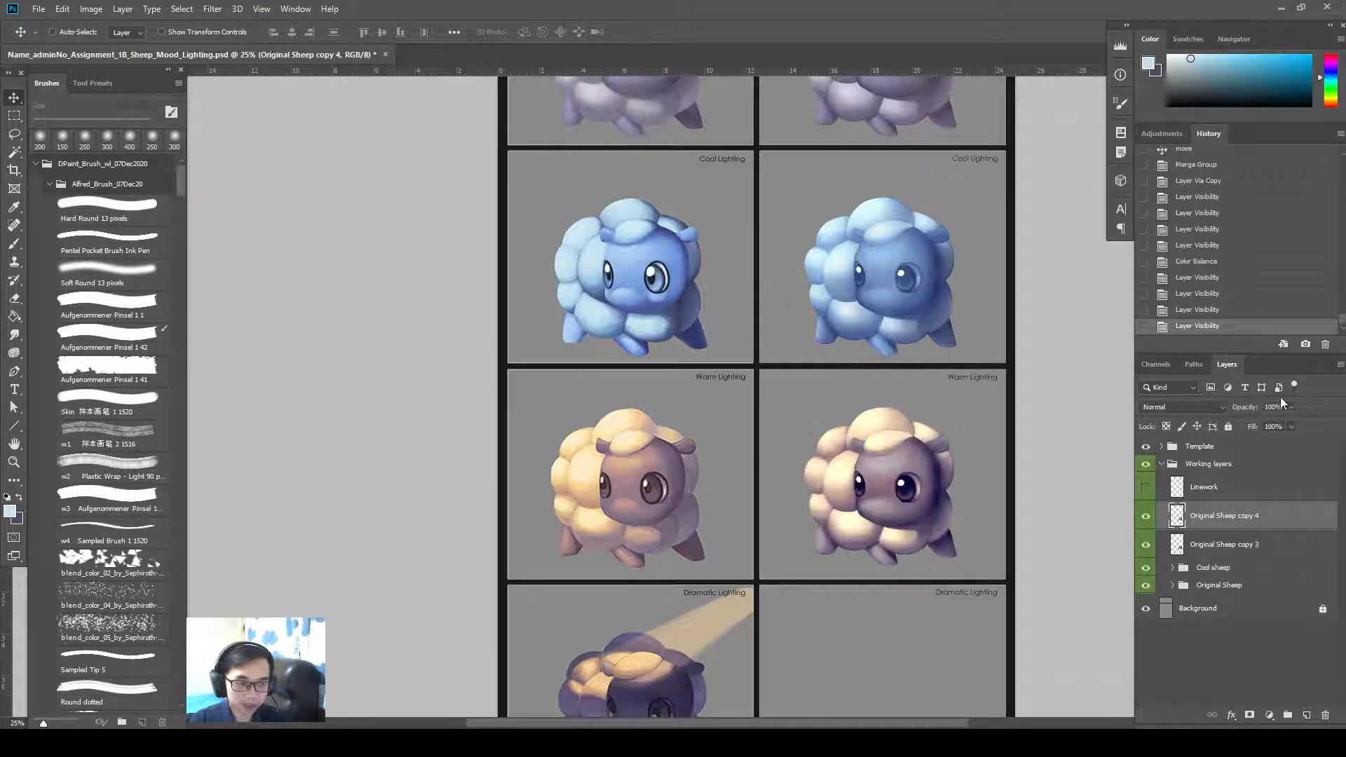
Lower the opacity of Original Sheep copy 4 to 90% and add a new layer above it
left_click_drag(1247, 408, 1290, 418)
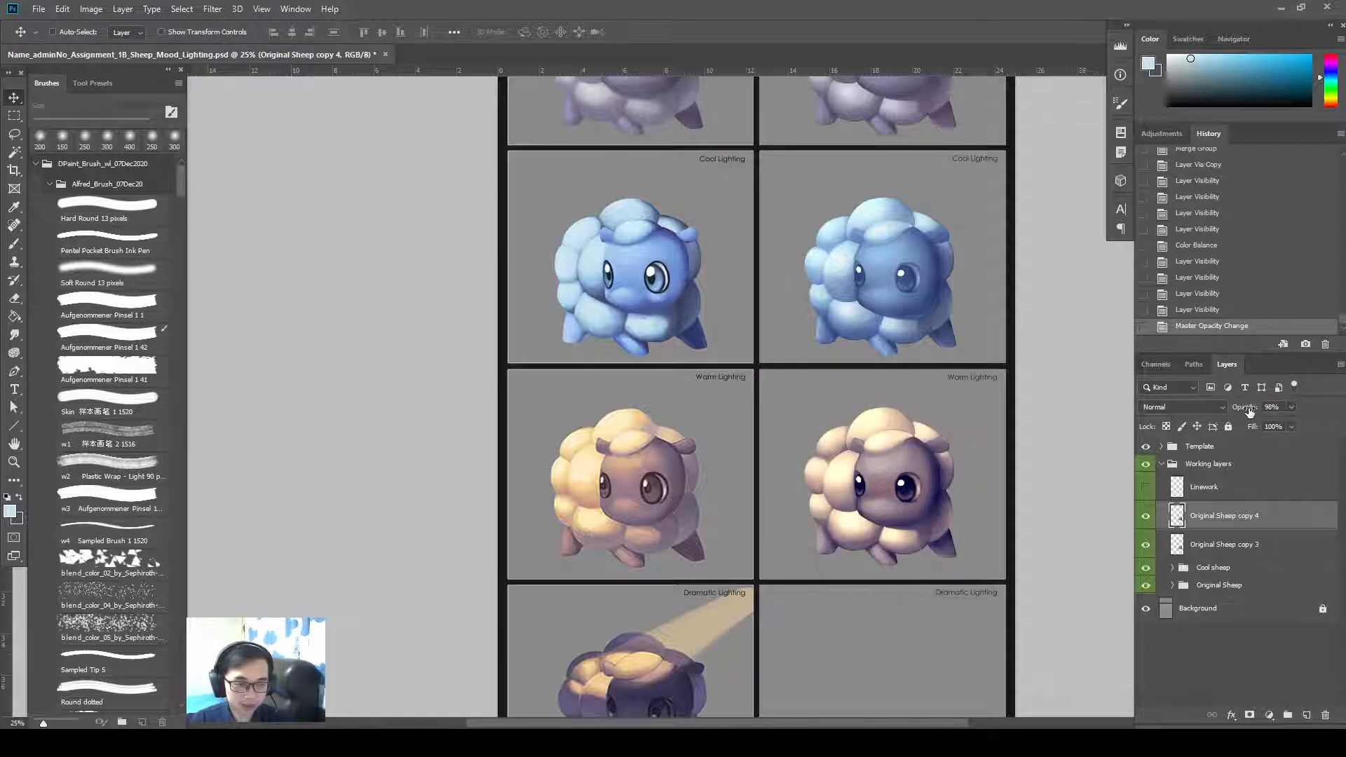
left_click(1307, 716)
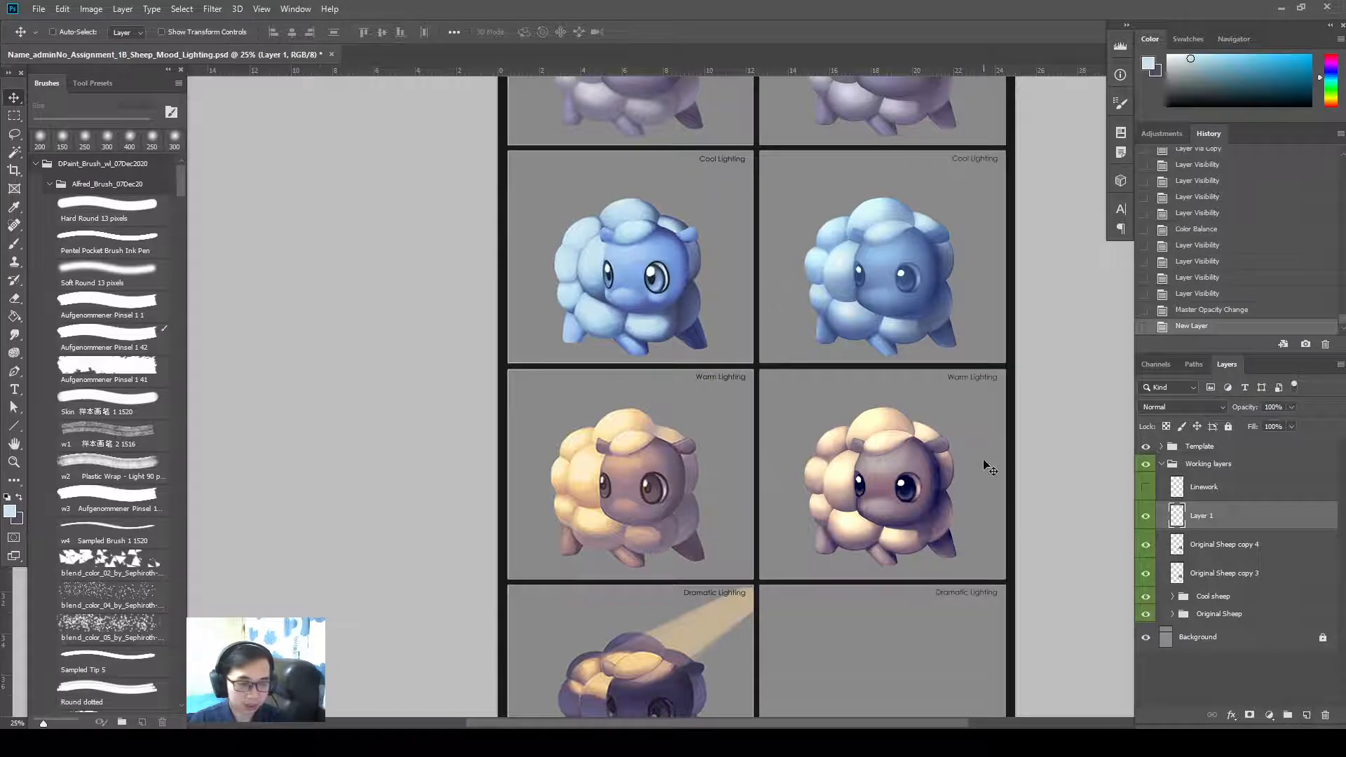
key("ctrl+2")
mouse_move(1000, 427)
left_mouse_down()
mouse_move(948, 488)
mouse_move(981, 478)
left_mouse_up()
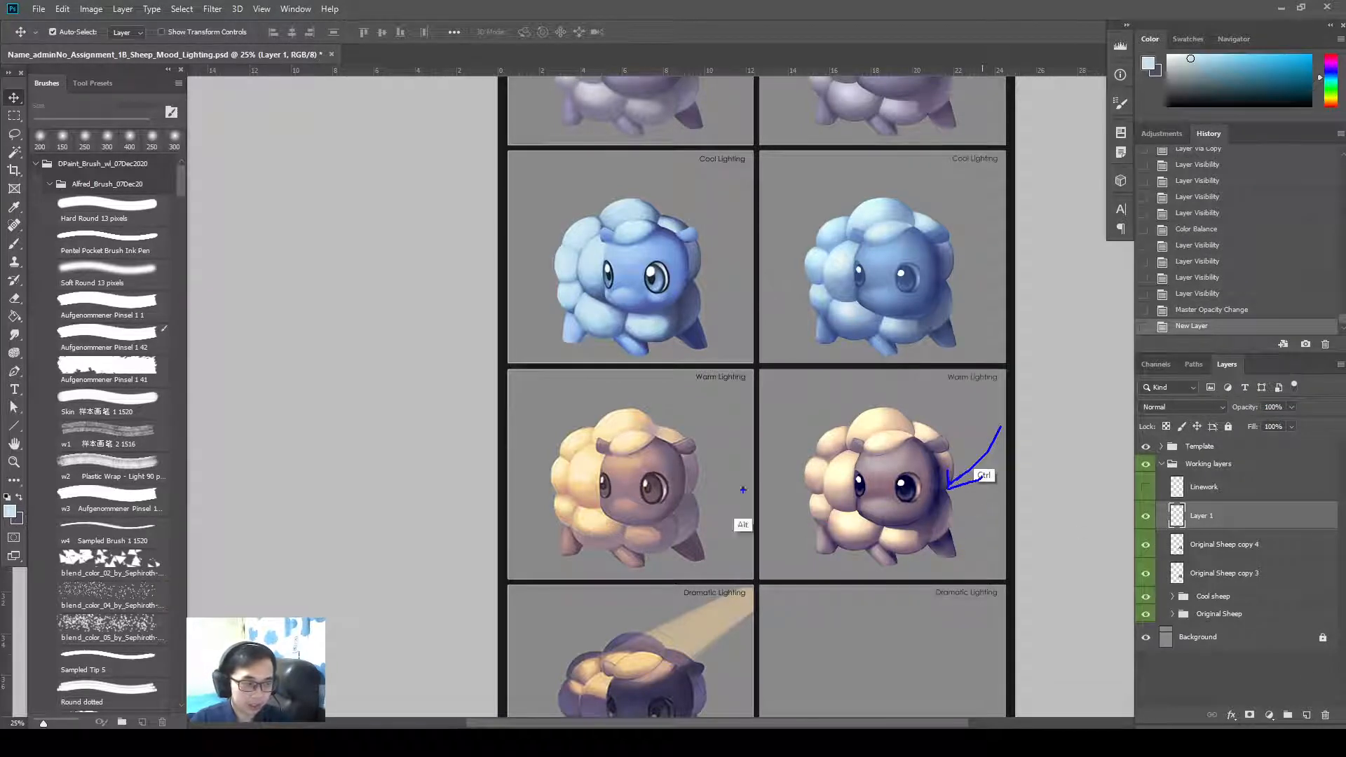
left_click_drag(660, 457, 684, 457)
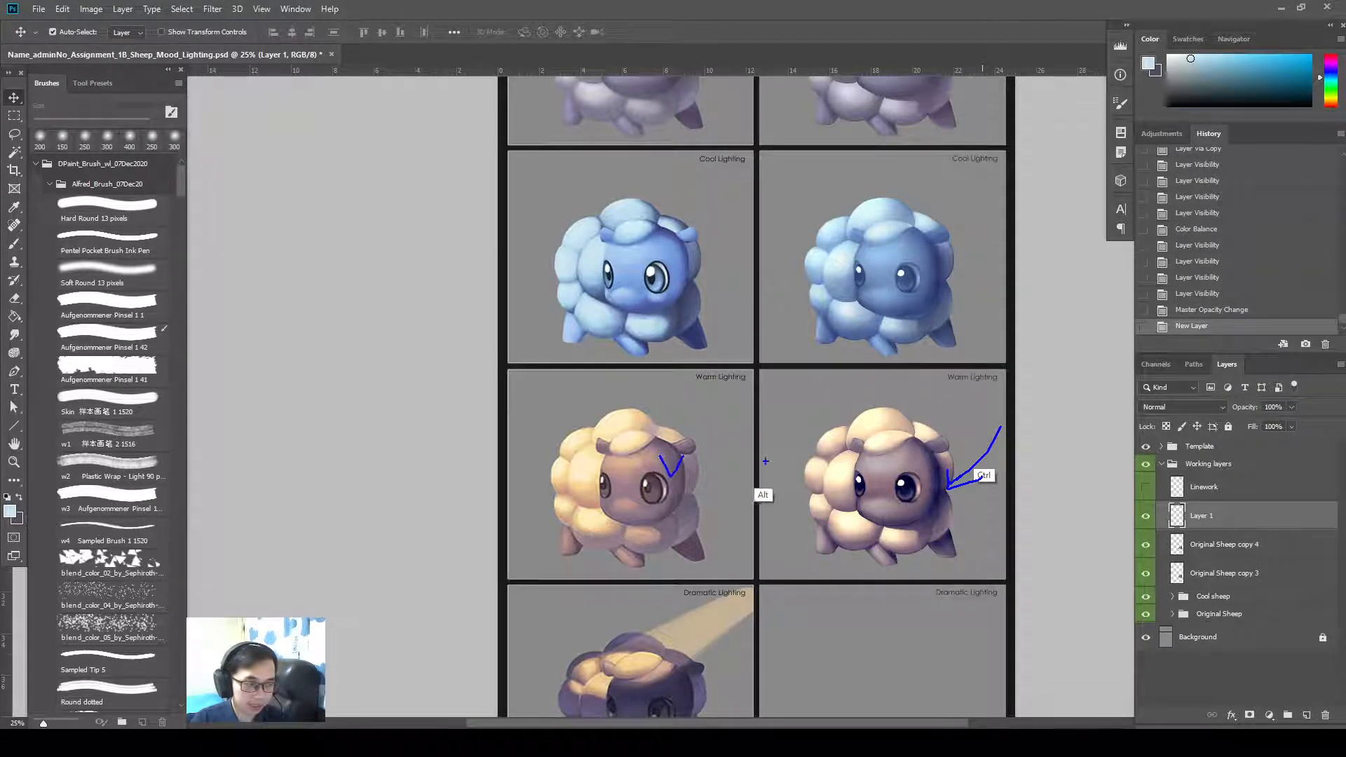
Sample a muted purple and brush it softly at 55% opacity over the shadowed right side of the warm sheep on the new layer
key("b")
left_click(724, 549, "alt")
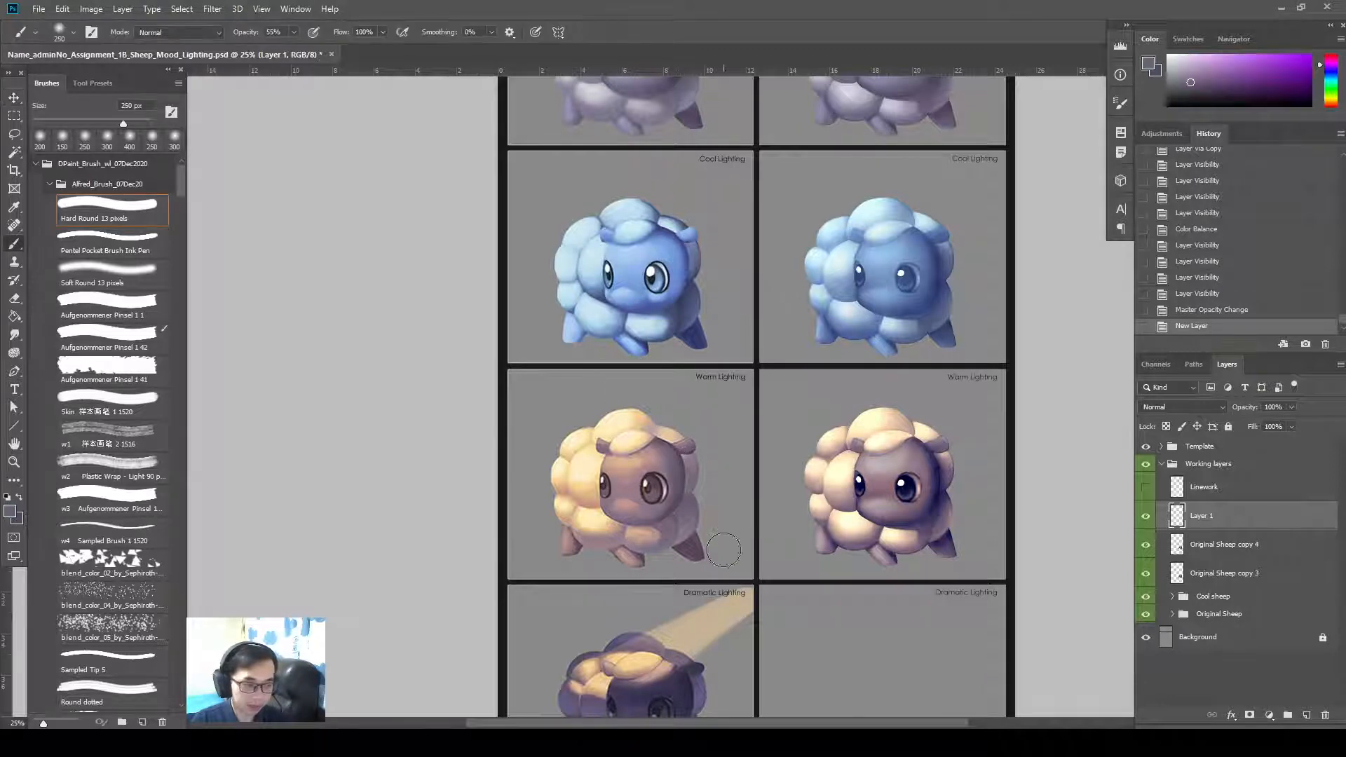
key("bracketright")
key("bracketright")
key("bracketright")
key("bracketright")
mouse_move(928, 457)
left_mouse_down()
mouse_move(933, 491)
mouse_move(915, 494)
left_mouse_up()
left_click_drag(920, 467, 916, 507)
key("bracketleft")
key("bracketleft")
left_click_drag(923, 480, 937, 502)
mouse_move(933, 497)
left_mouse_down()
mouse_move(964, 541)
mouse_move(950, 544)
left_mouse_up()
mouse_move(947, 534)
left_mouse_down()
mouse_move(934, 545)
mouse_move(898, 519)
left_mouse_up()
key("bracketleft")
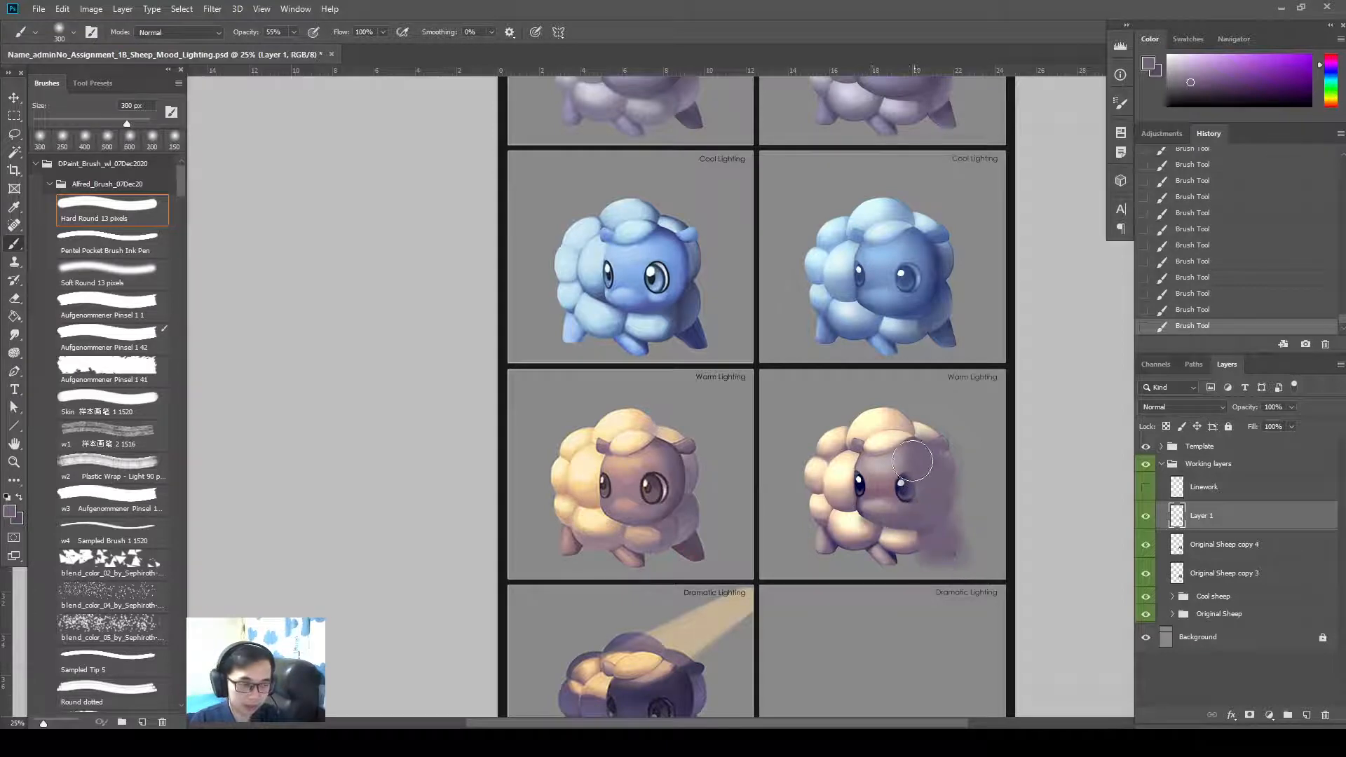
Extend the muted purple brushwork across the warm sheep's face and underside, using smaller brush sizes for the lower wool and legs
key("bracketright")
mouse_move(912, 464)
left_mouse_down()
mouse_move(910, 500)
mouse_move(856, 472)
mouse_move(864, 499)
left_mouse_up()
key("bracketleft")
key("bracketleft")
left_click_drag(894, 555, 879, 551)
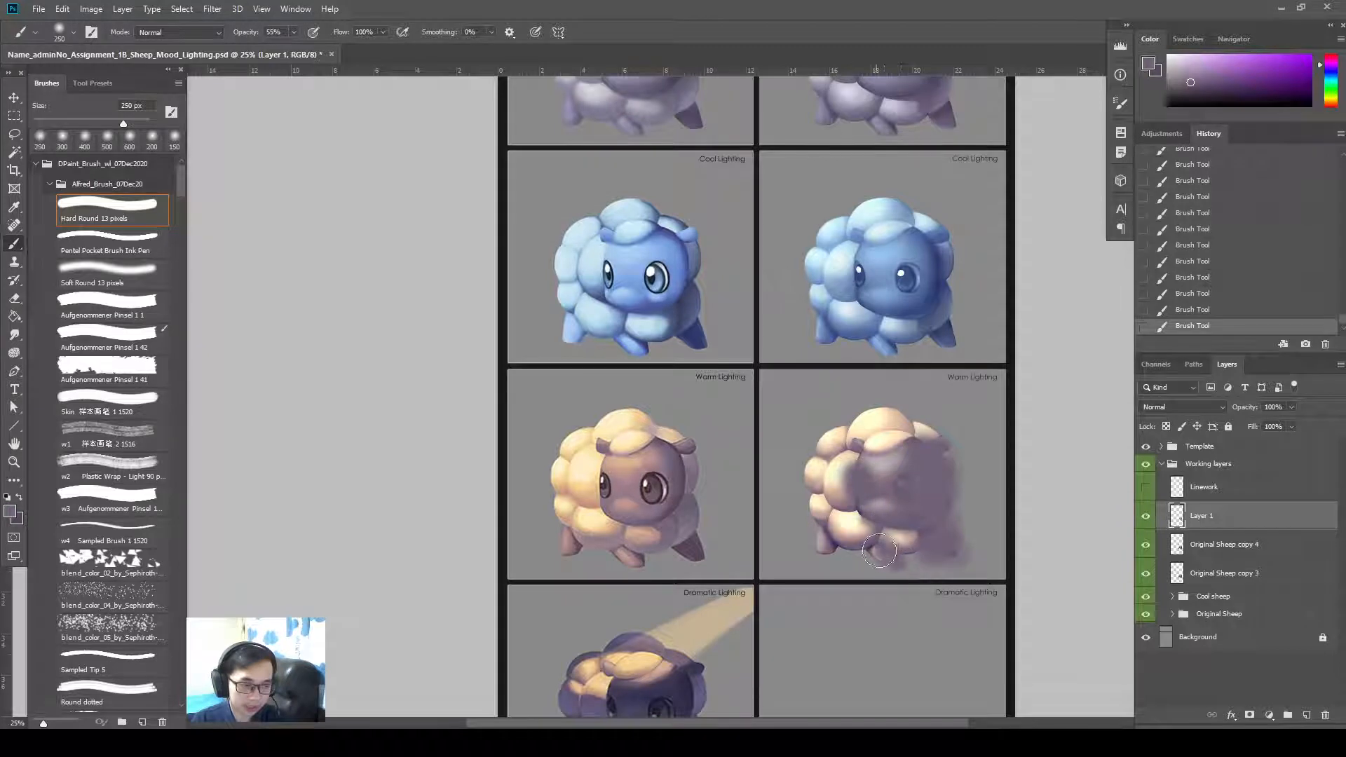
key("bracketleft")
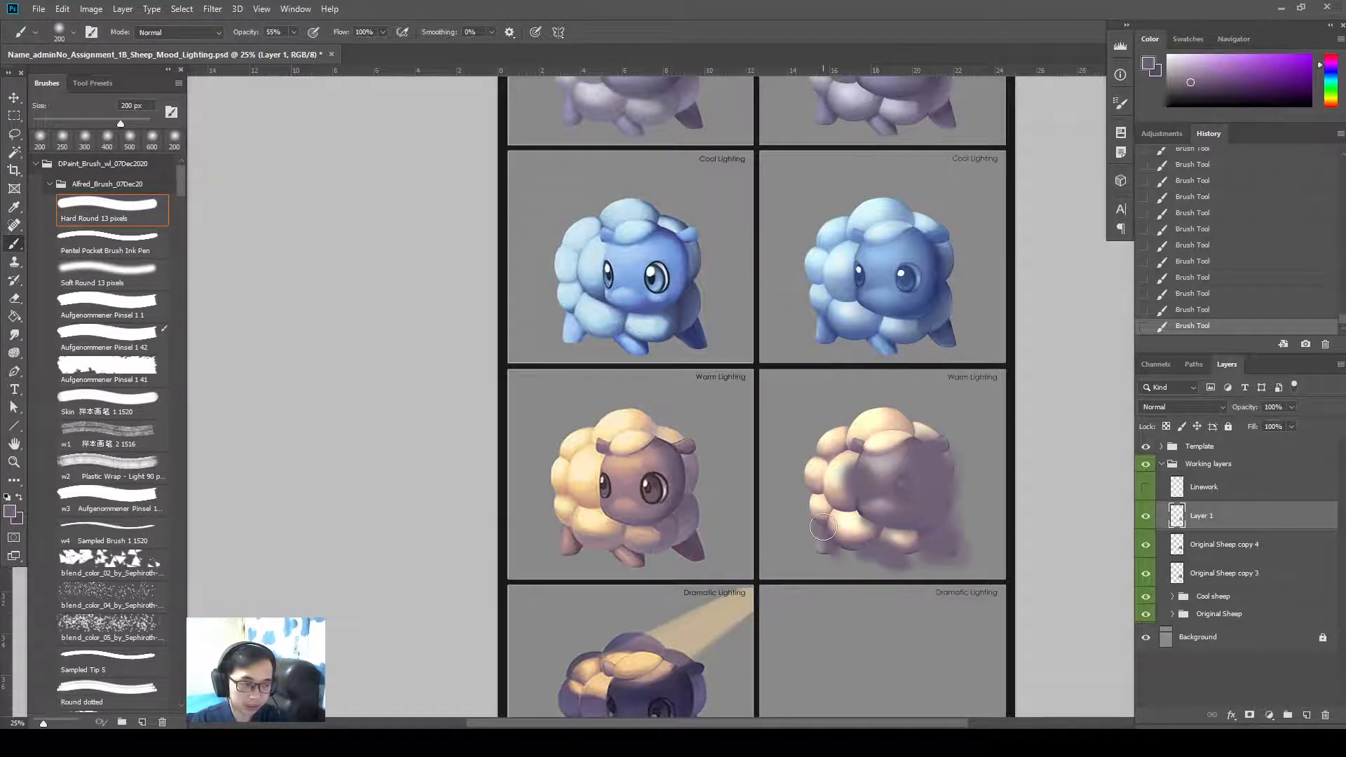
Set the purple shadow layer's blending mode to Lighten and clip it to Original Sheep copy 4
left_click(1182, 406)
left_click(1156, 481)
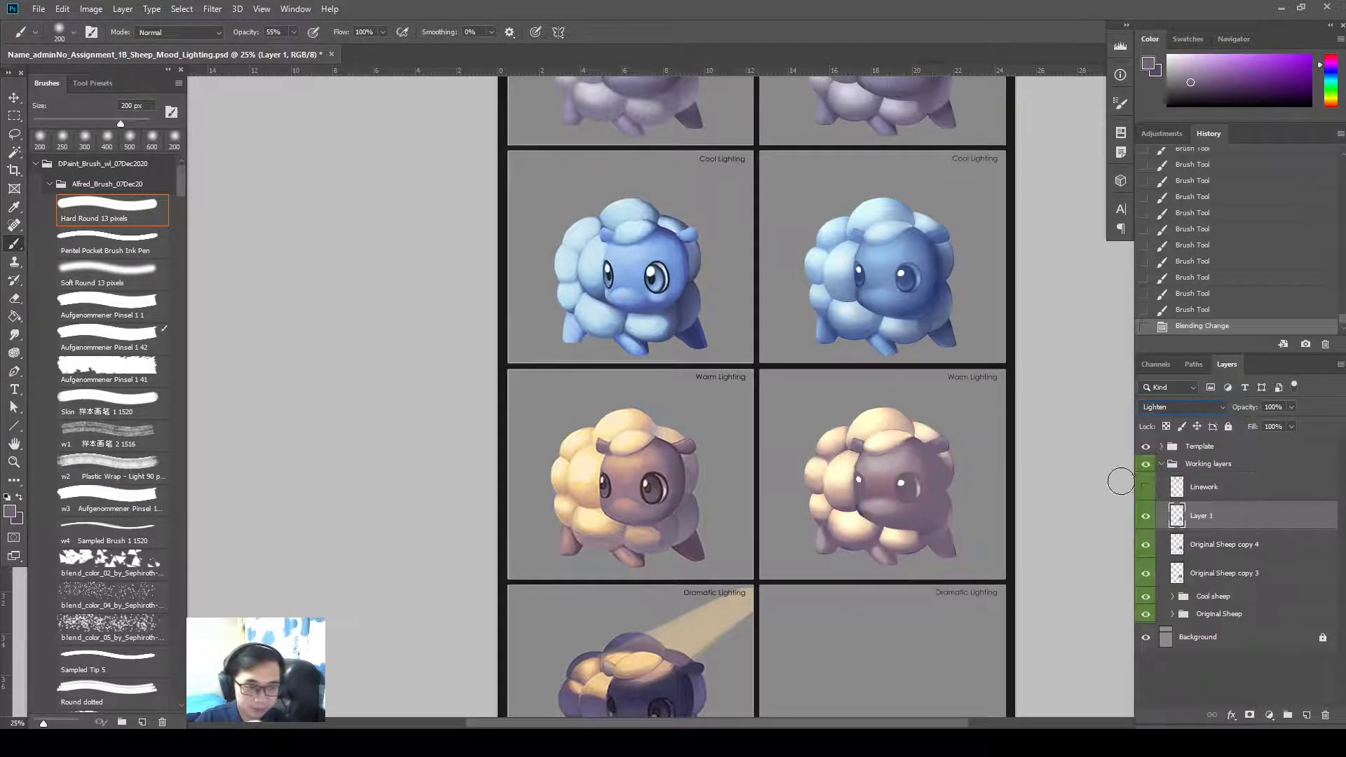
left_click(1226, 526, "alt")
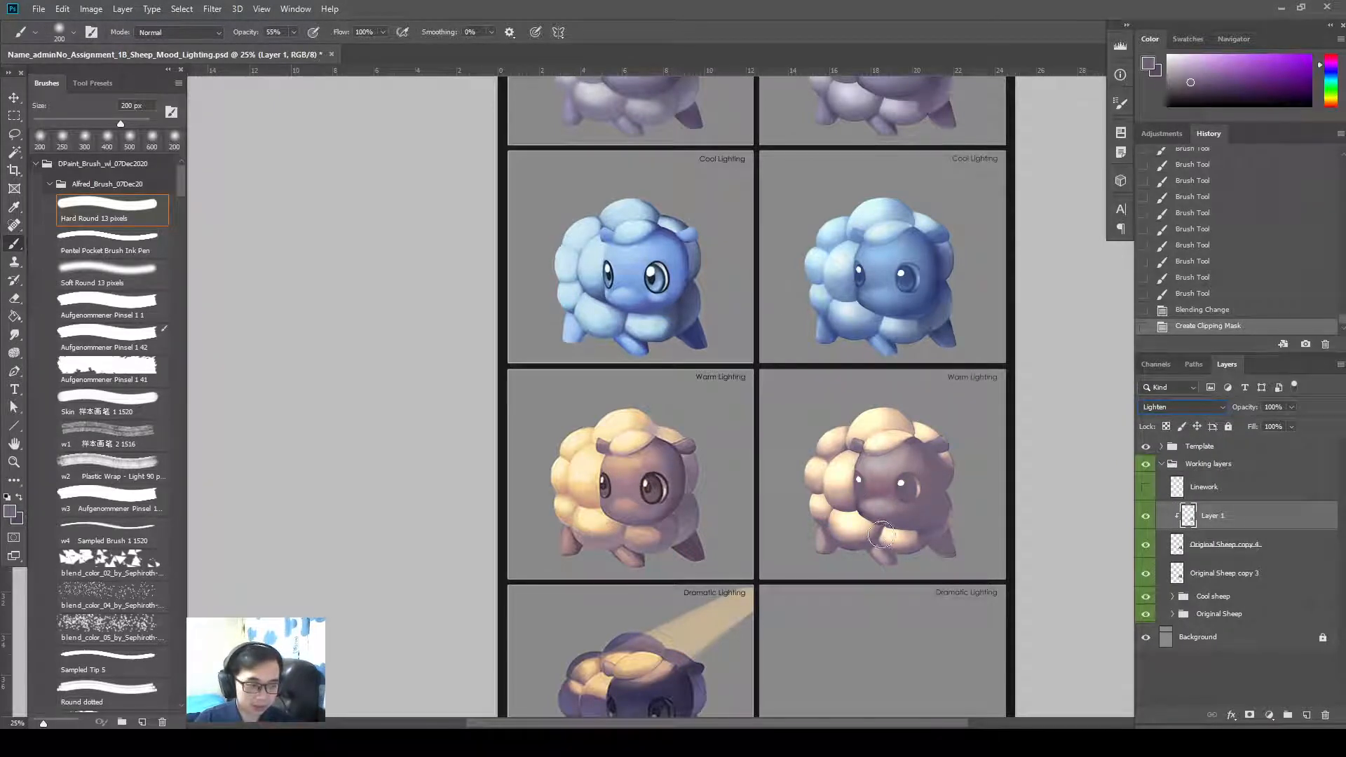
Dab more purple with the 200 px brush onto the dark areas of the lower wool, right ear and head wool
left_click(922, 531)
left_click(929, 525)
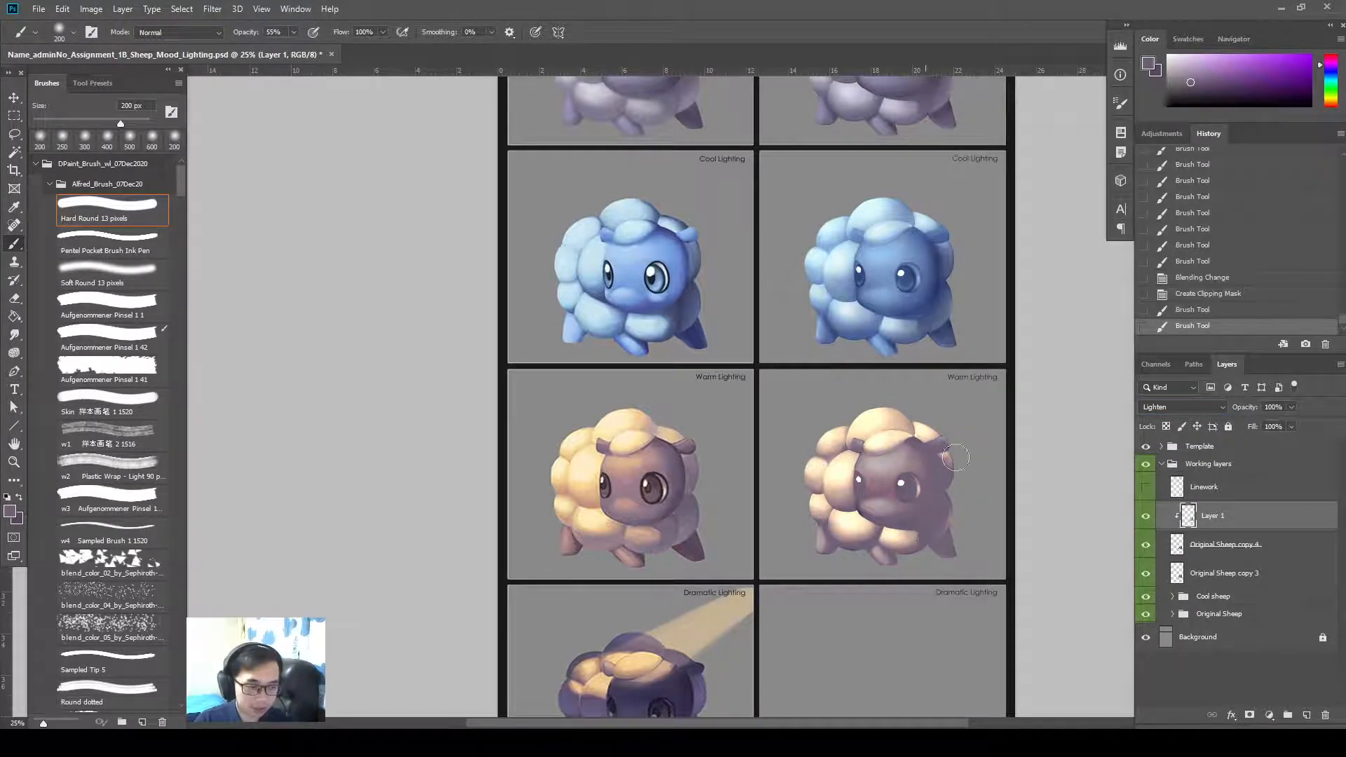
left_click(945, 457)
left_click(865, 446)
left_click(845, 441)
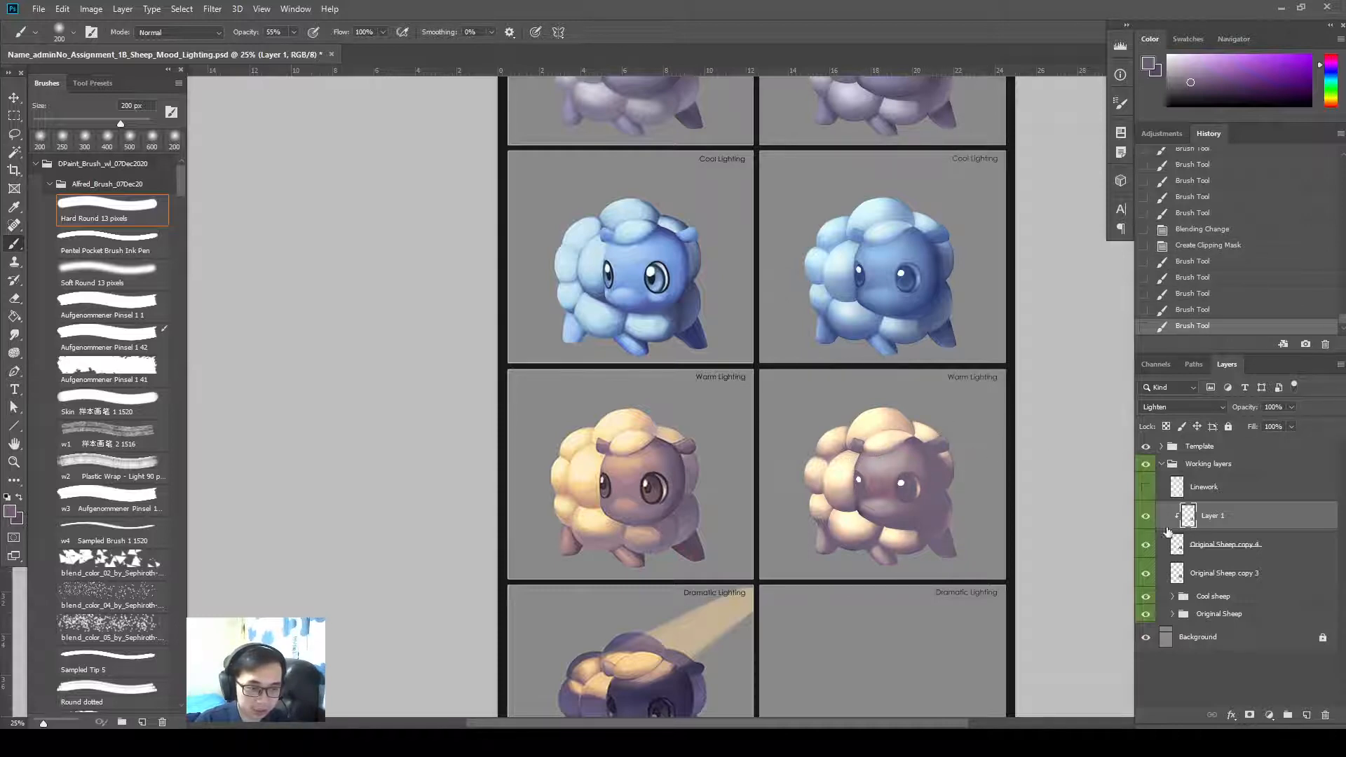
Compare the warm sheep with the purple layer hidden and shown, set that layer's fill to 50%, and refine it to 53%
left_click(1145, 518)
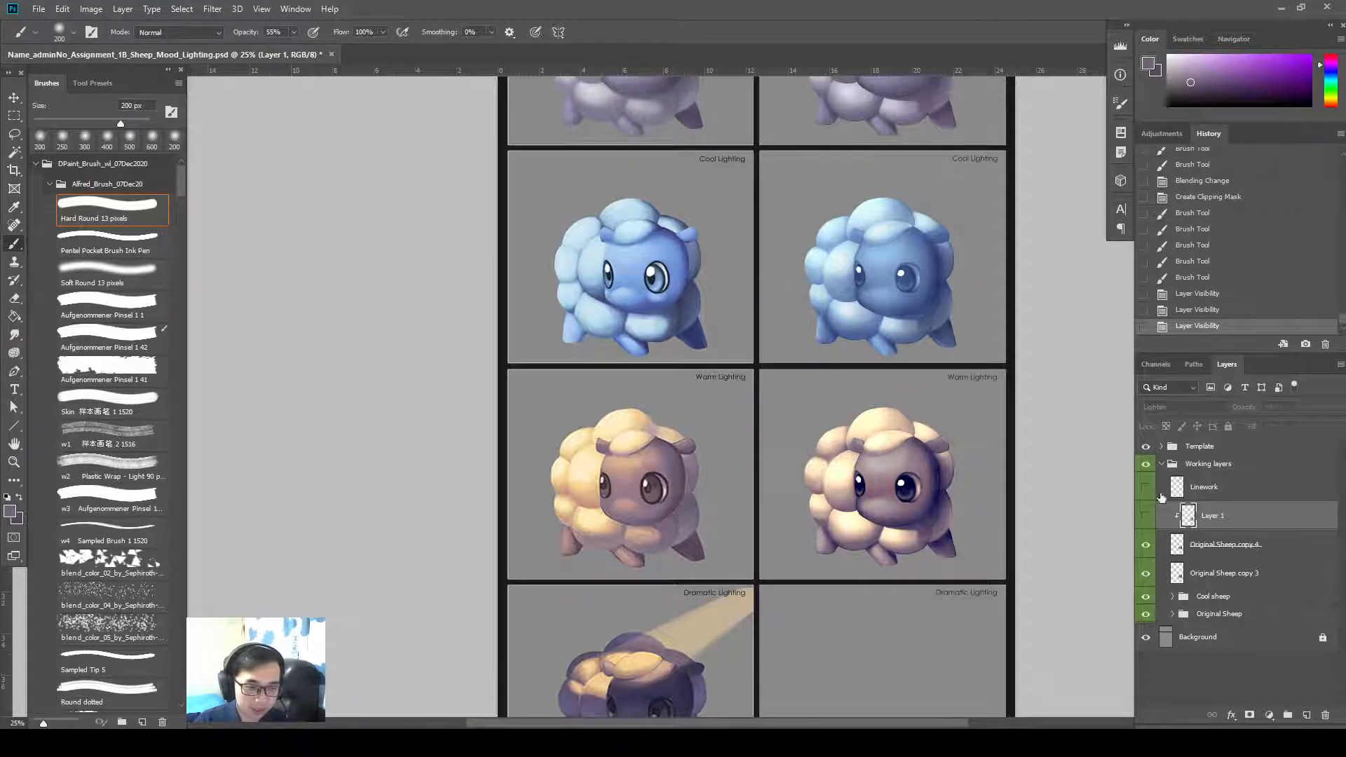
left_click(1145, 516)
type("50")
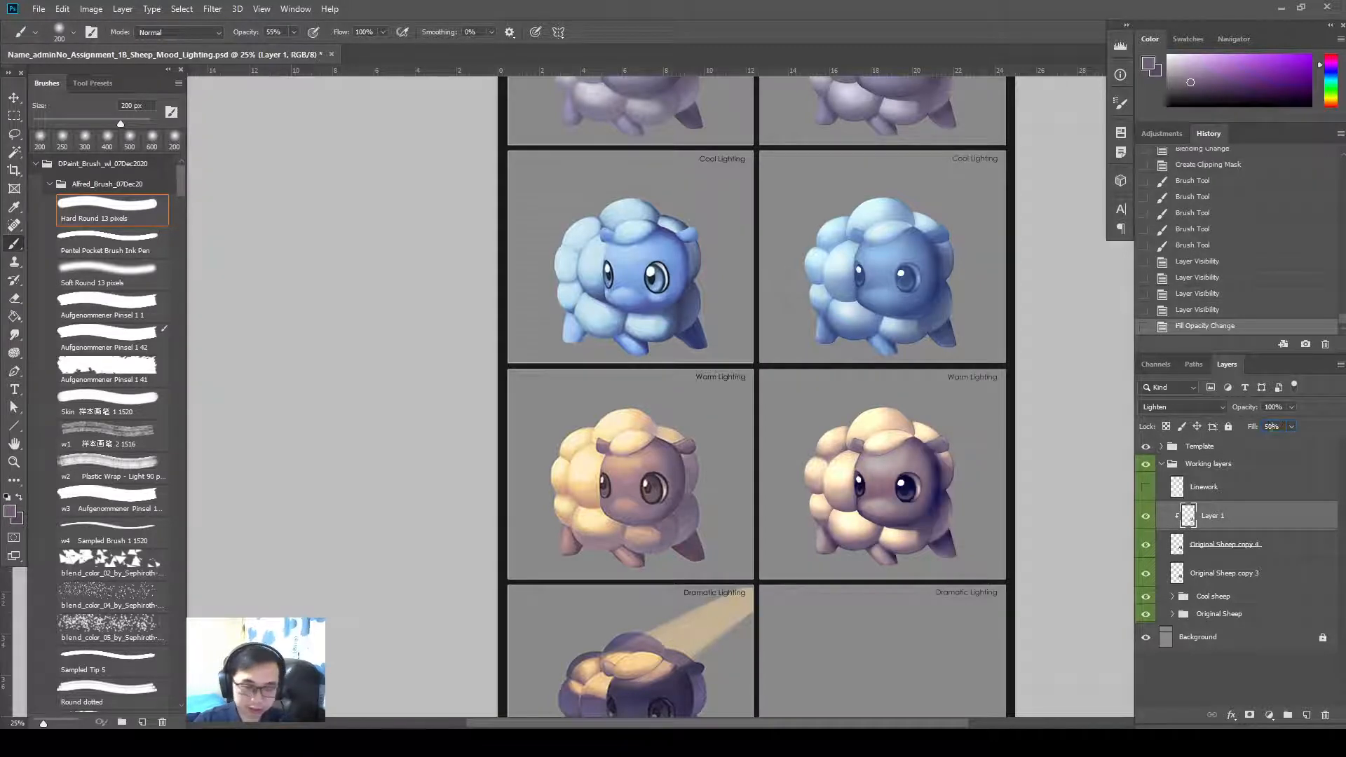
key("Return")
left_click_drag(975, 513, 994, 481)
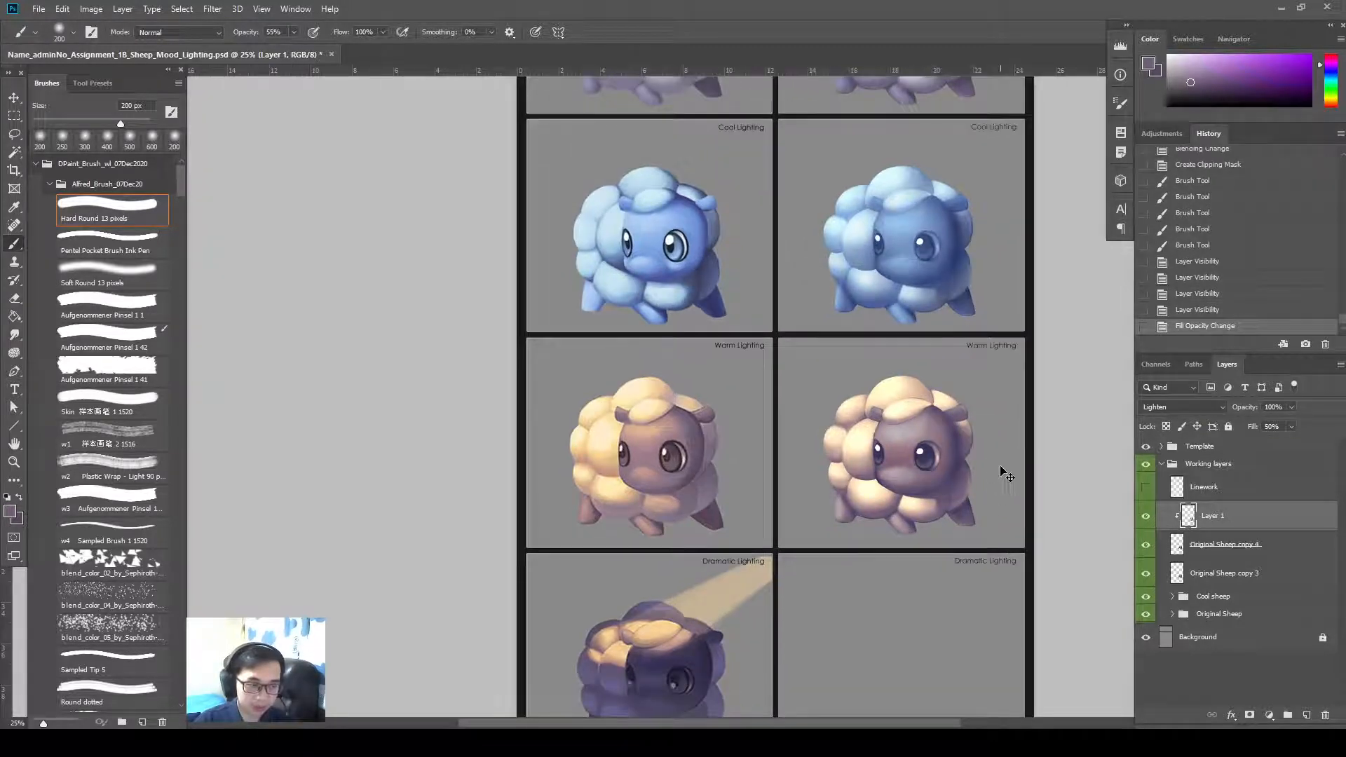
key("ctrl+plus")
left_click_drag(905, 546, 866, 561)
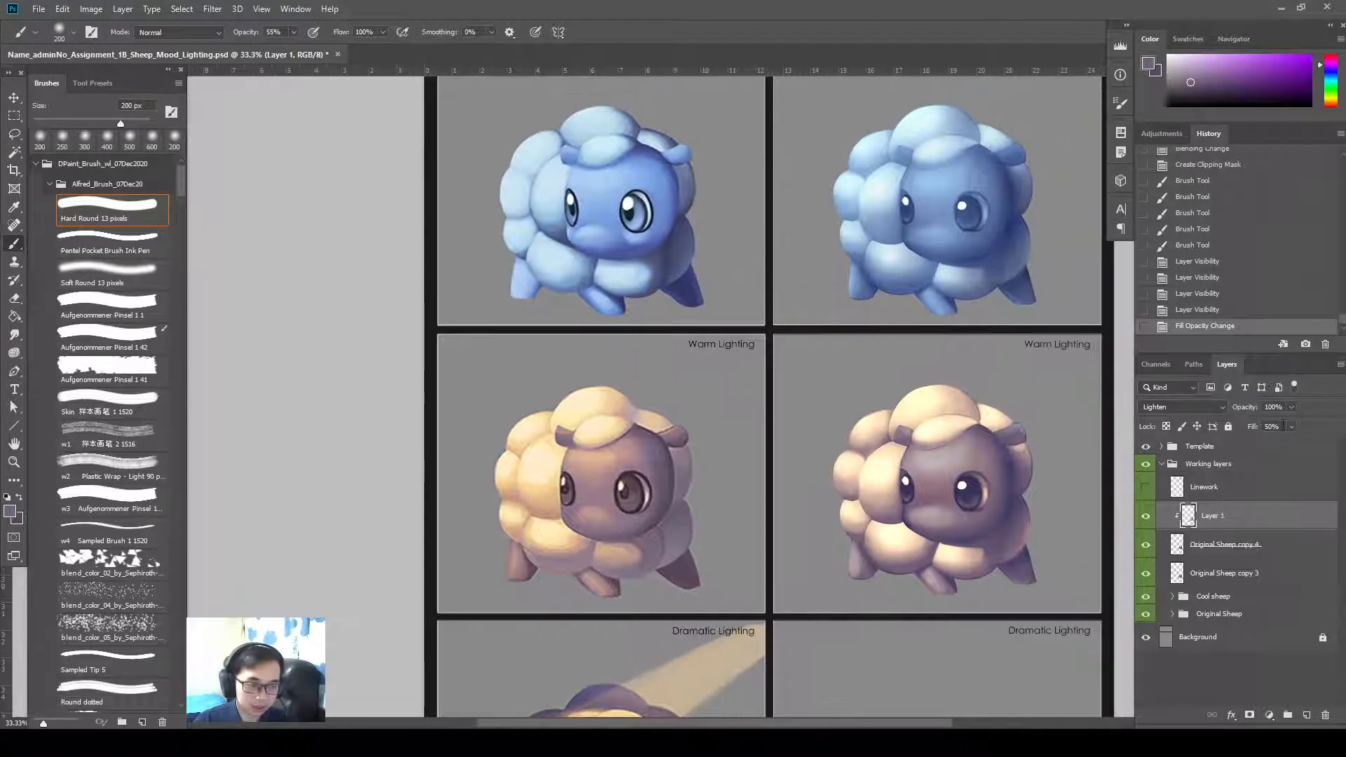
left_click_drag(1230, 434, 1260, 437)
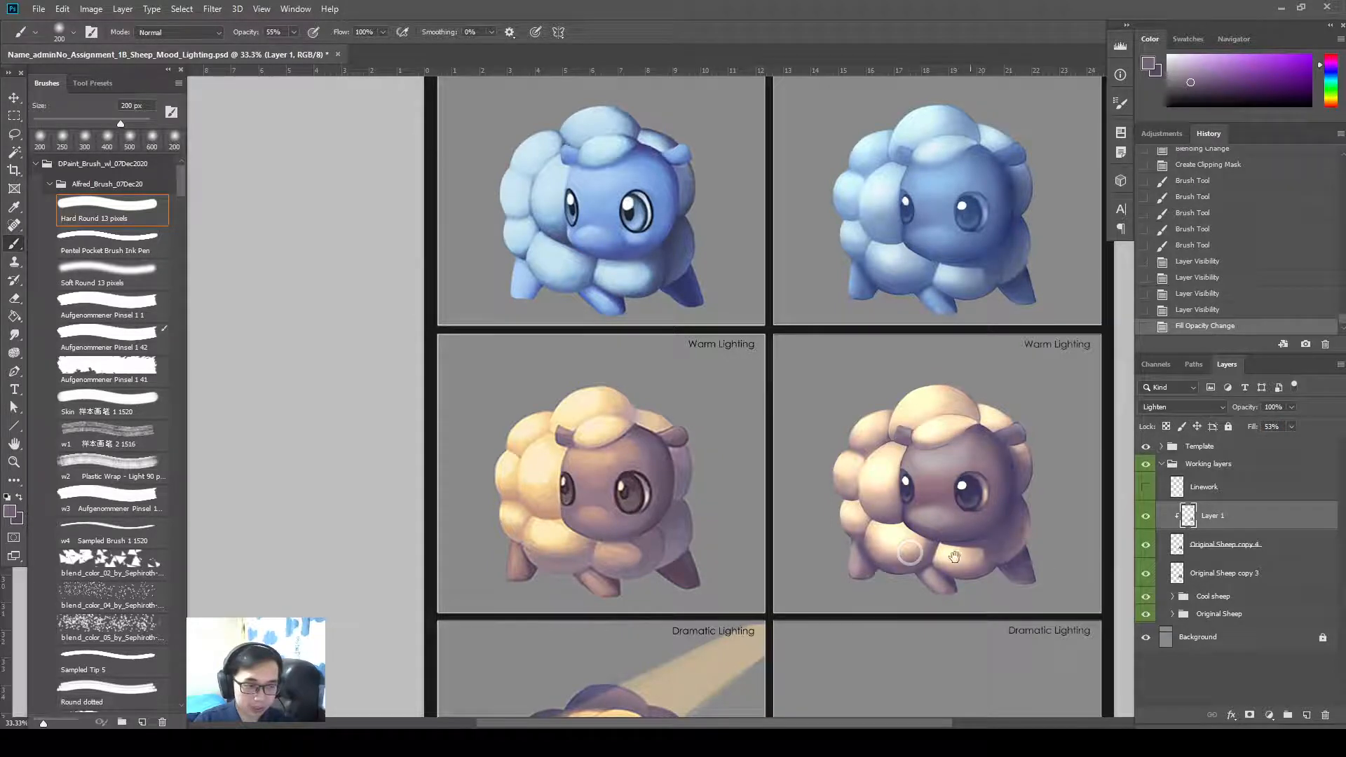
Add another new layer above the purple shadow layer and sample a warm orange from the reference warm sheep
left_click_drag(954, 556, 964, 563)
left_click(1307, 715)
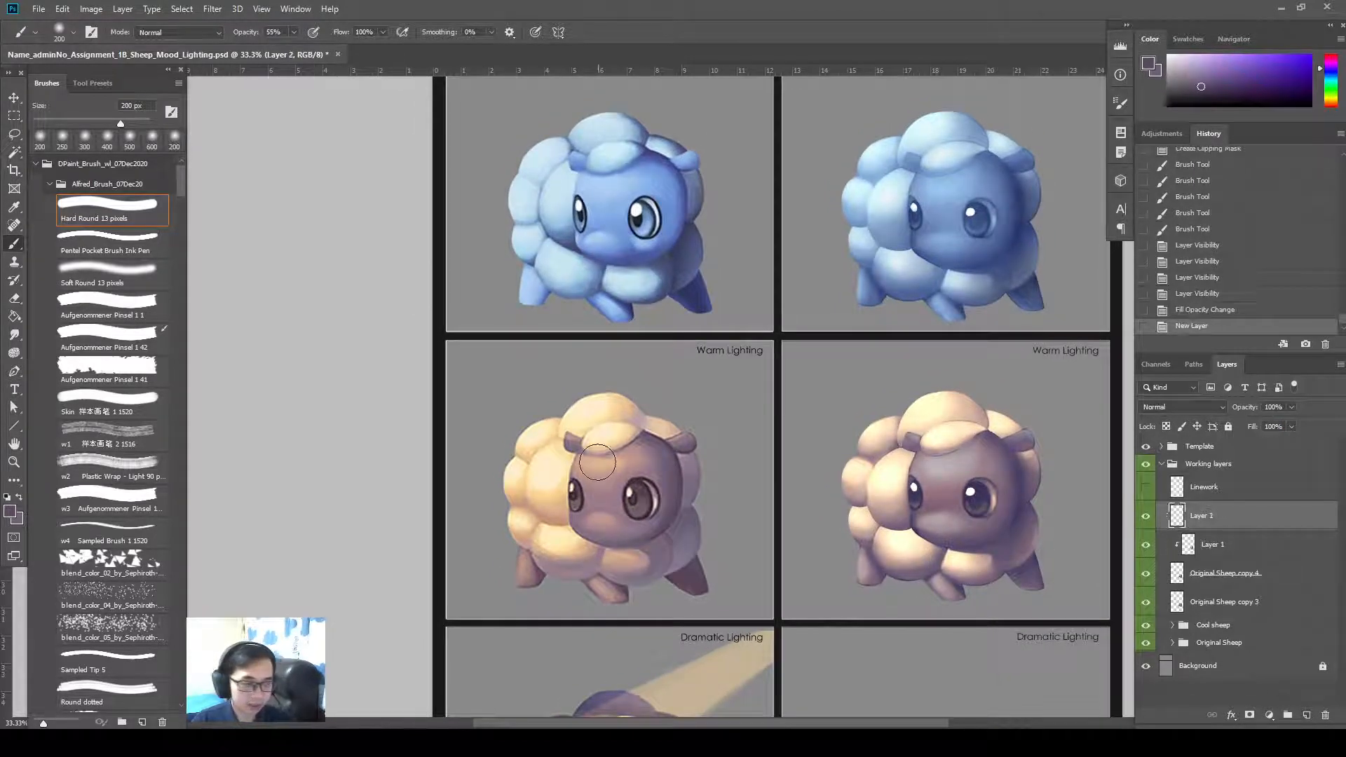
left_click(565, 509, "alt")
left_click(563, 518, "alt")
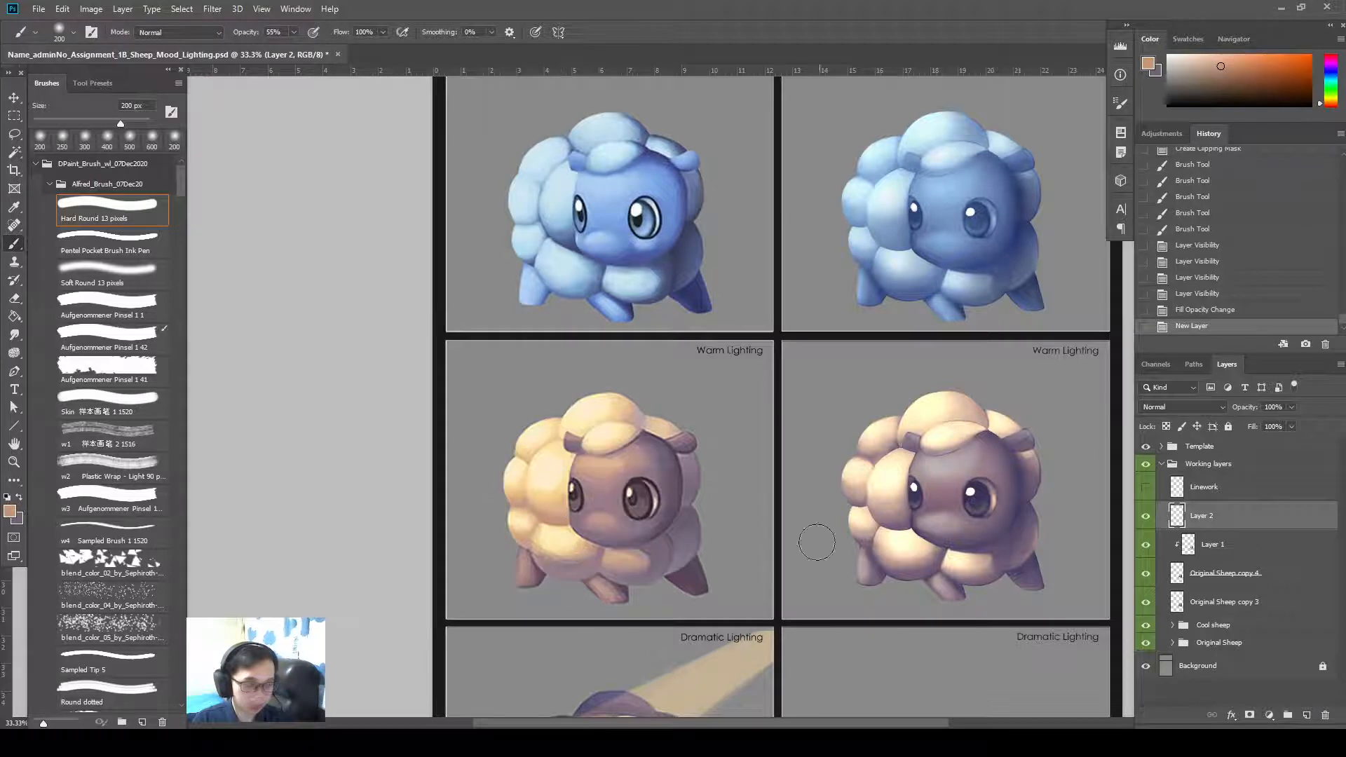
Paint warm orange over the warm sheep's head wool, face and left-side wool with a 600 px brush on the new layer
key("]")
key("]")
key("]")
key("]")
key("]")
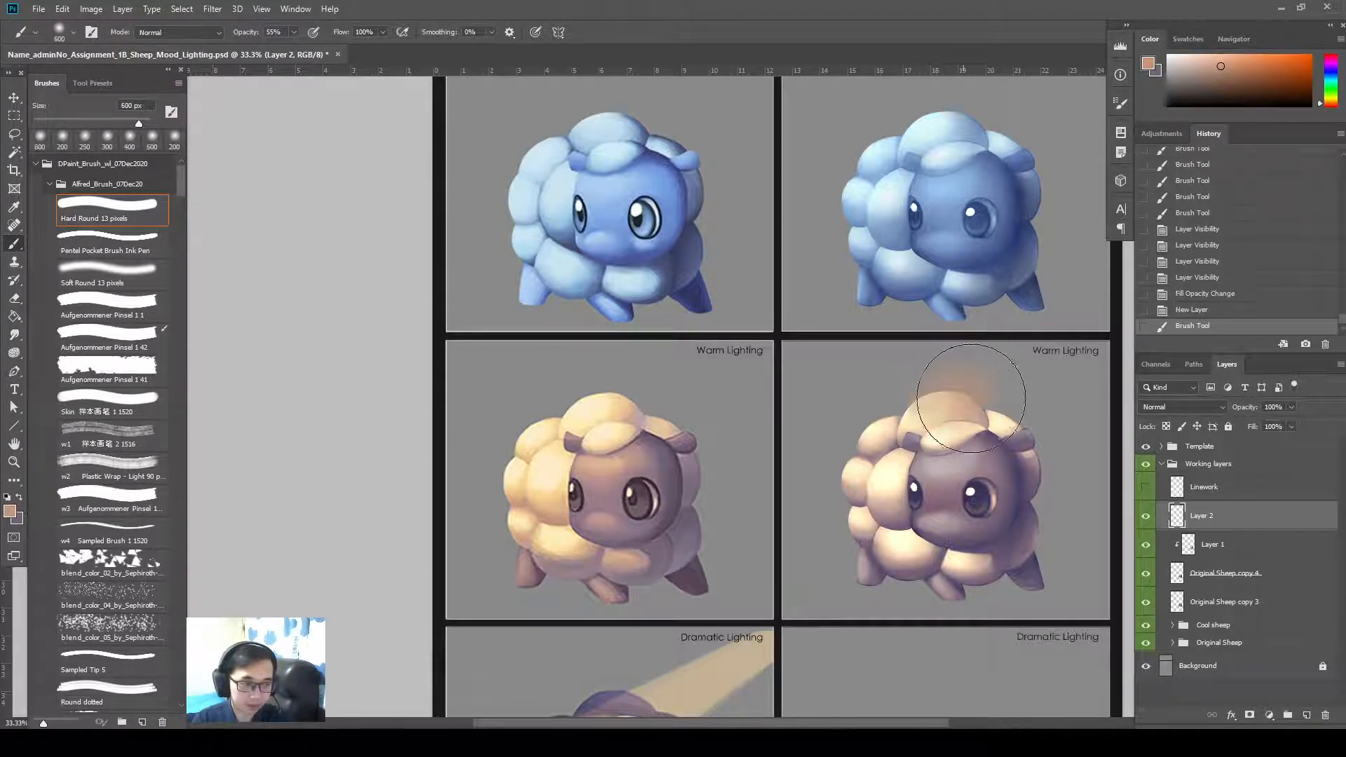
mouse_move(953, 400)
left_mouse_down()
mouse_move(1010, 407)
mouse_move(901, 416)
mouse_move(859, 458)
mouse_move(850, 488)
mouse_move(896, 514)
mouse_move(901, 454)
mouse_move(861, 520)
mouse_move(898, 561)
mouse_move(914, 562)
mouse_move(943, 525)
mouse_move(972, 465)
mouse_move(940, 468)
mouse_move(973, 451)
mouse_move(969, 503)
mouse_move(939, 520)
mouse_move(958, 534)
mouse_move(972, 456)
mouse_move(962, 437)
mouse_move(1032, 426)
left_mouse_up()
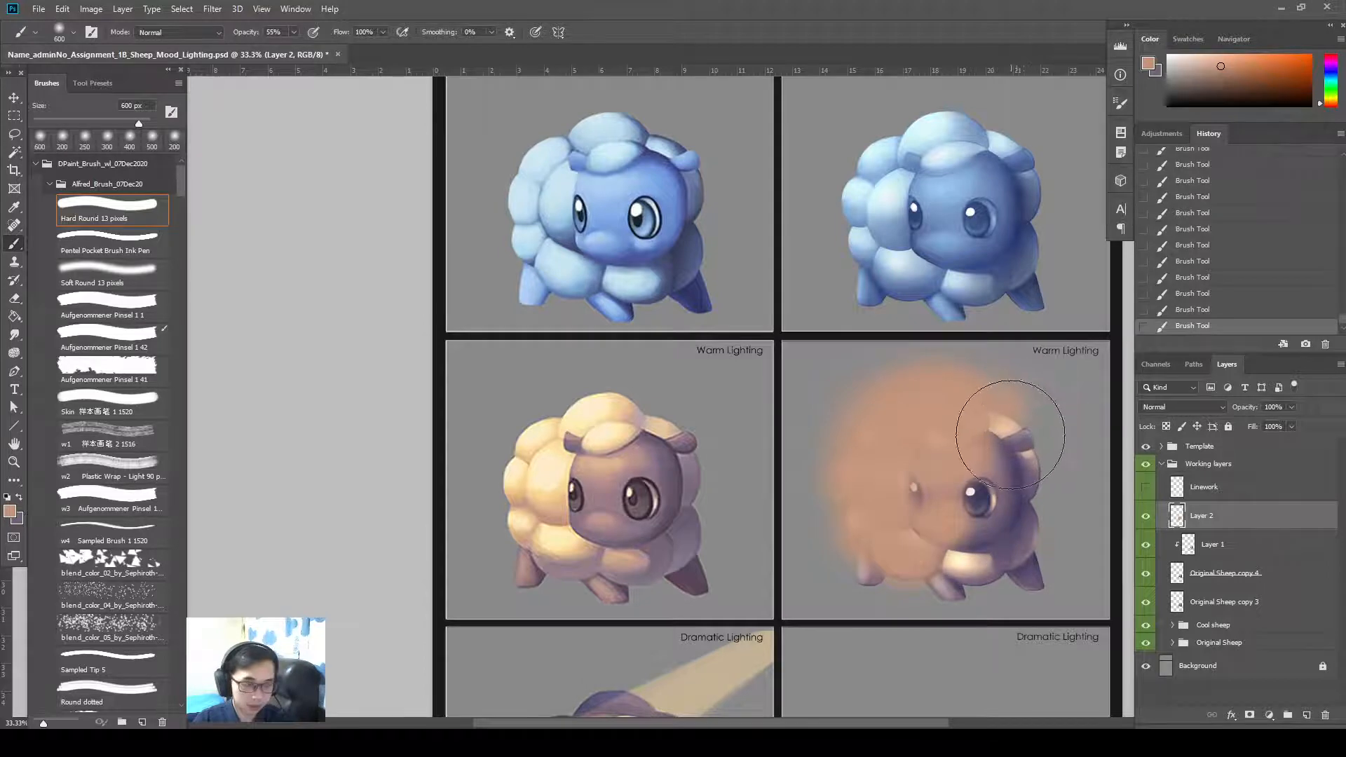
Extend the orange over the warm sheep's far ear, face edge and lower wool, varying the brush between smaller and larger sizes
key("bracketleft")
key("bracketleft")
key("bracketleft")
key("bracketleft")
key("bracketleft")
key("bracketleft")
key("bracketleft")
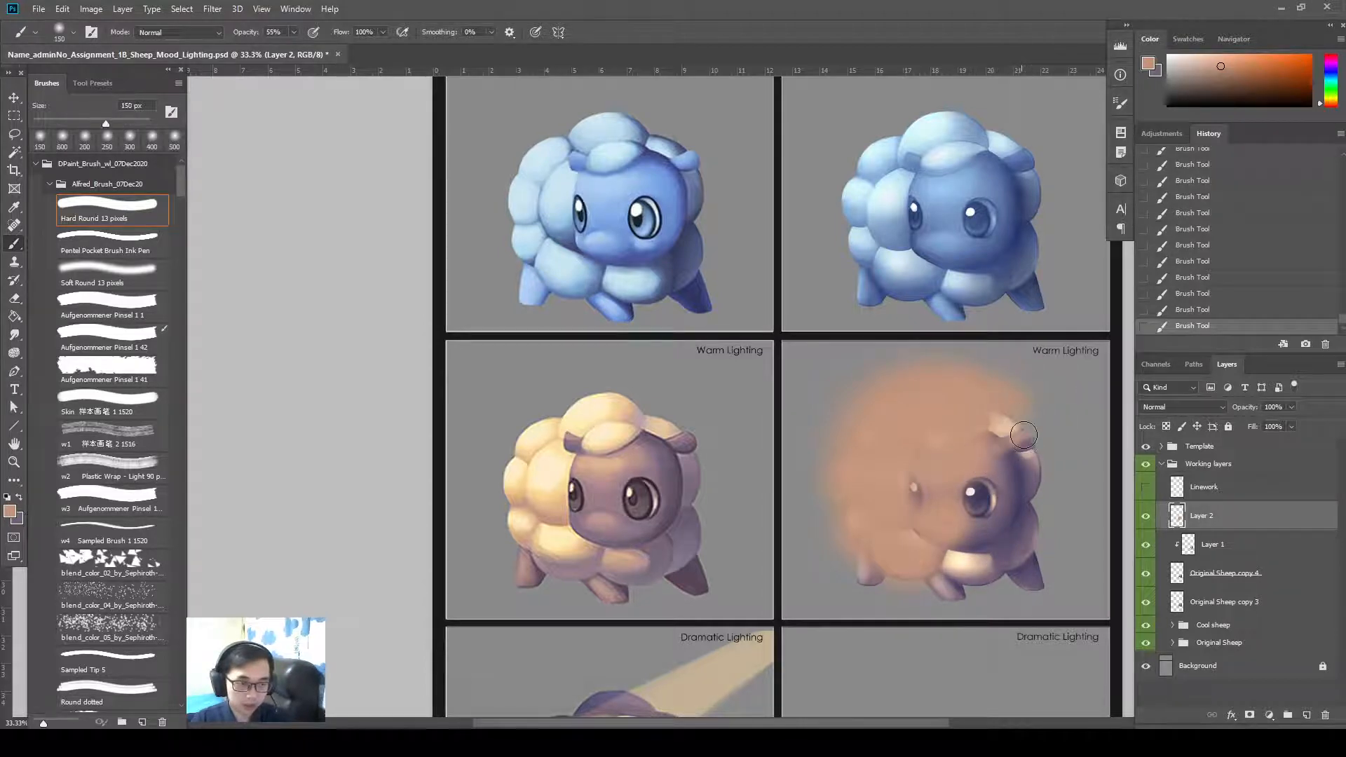
key("bracketright")
key("bracketright")
key("bracketright")
key("bracketright")
key("bracketright")
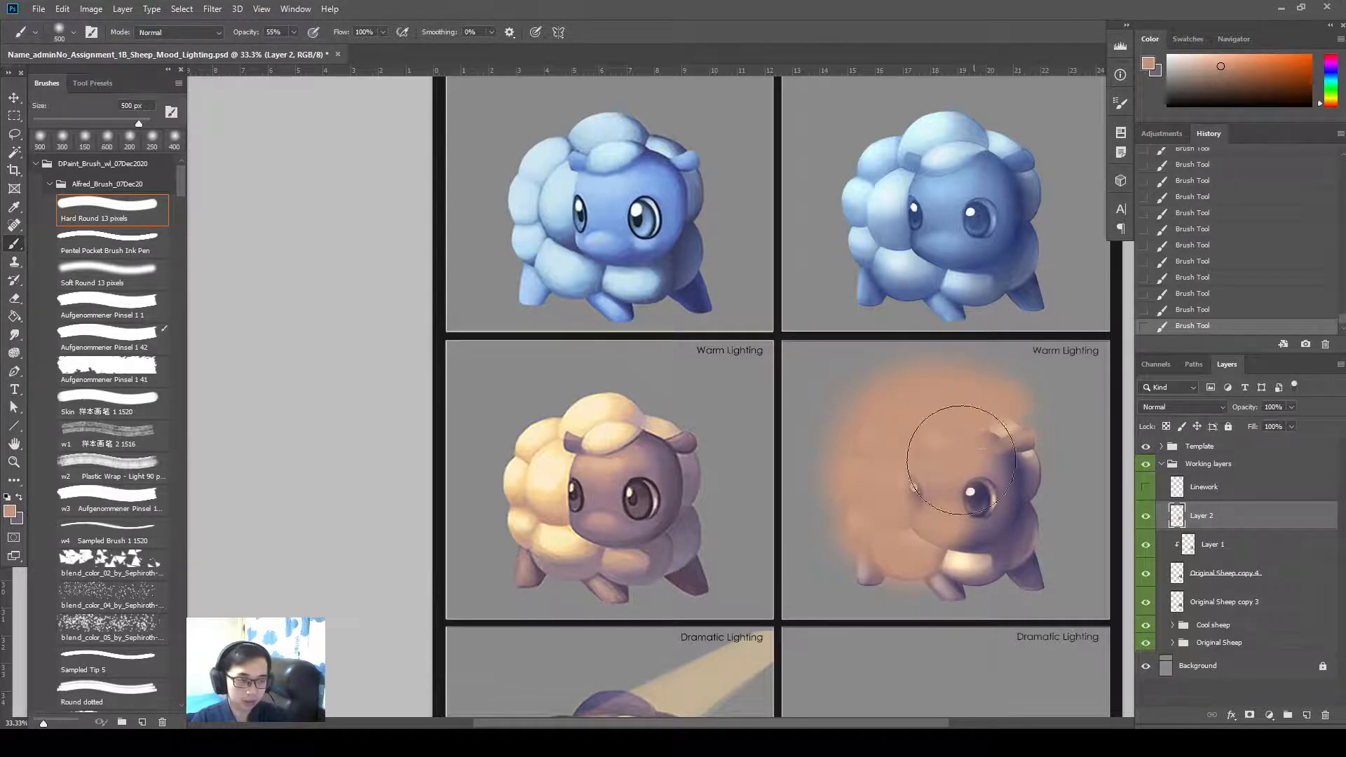
key("bracketleft")
key("bracketleft")
key("bracketleft")
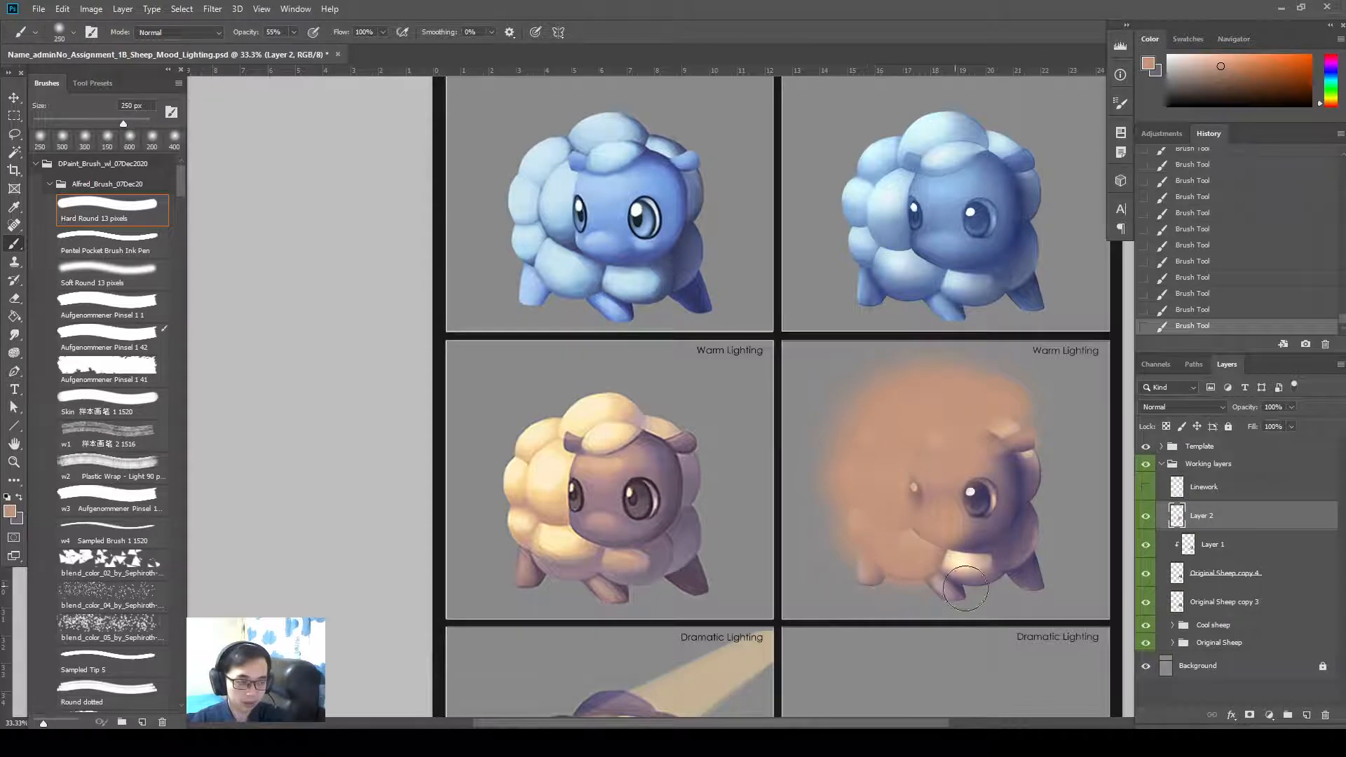
key("bracketleft")
key("bracketleft")
key("bracketright")
key("bracketright")
left_click_drag(982, 566, 951, 563)
Set the orange layer's blending mode to Overlay, clip it to the layers below, and rename it Overlay
left_click(1214, 409)
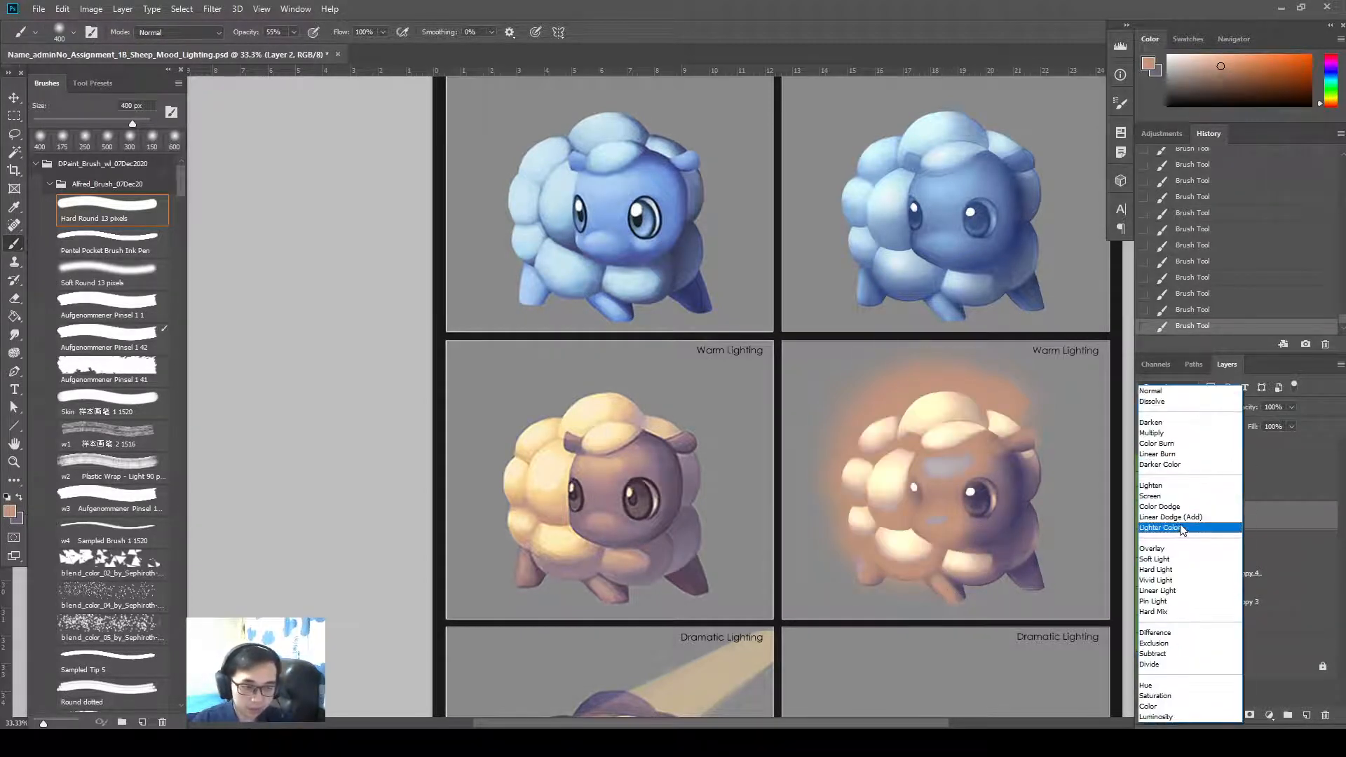
left_click(1178, 530)
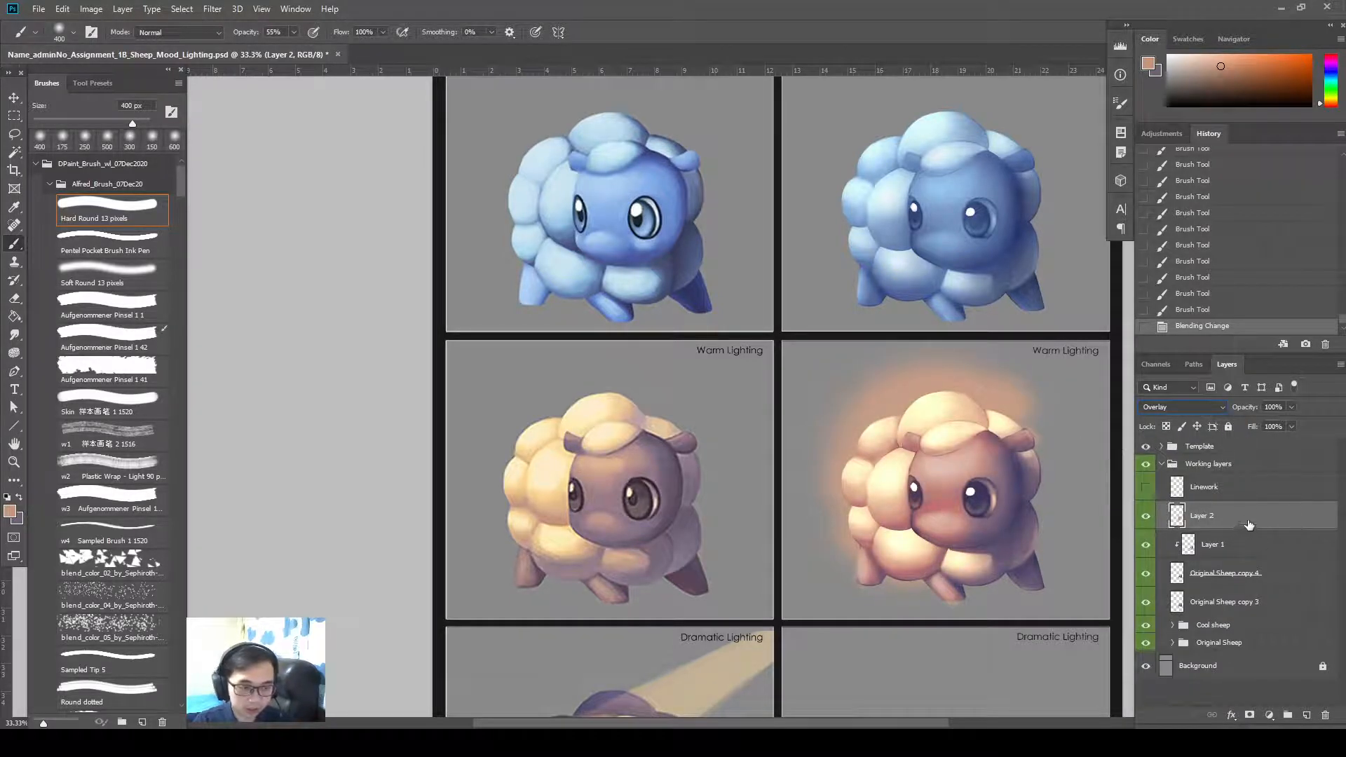
left_click(1220, 527, "alt")
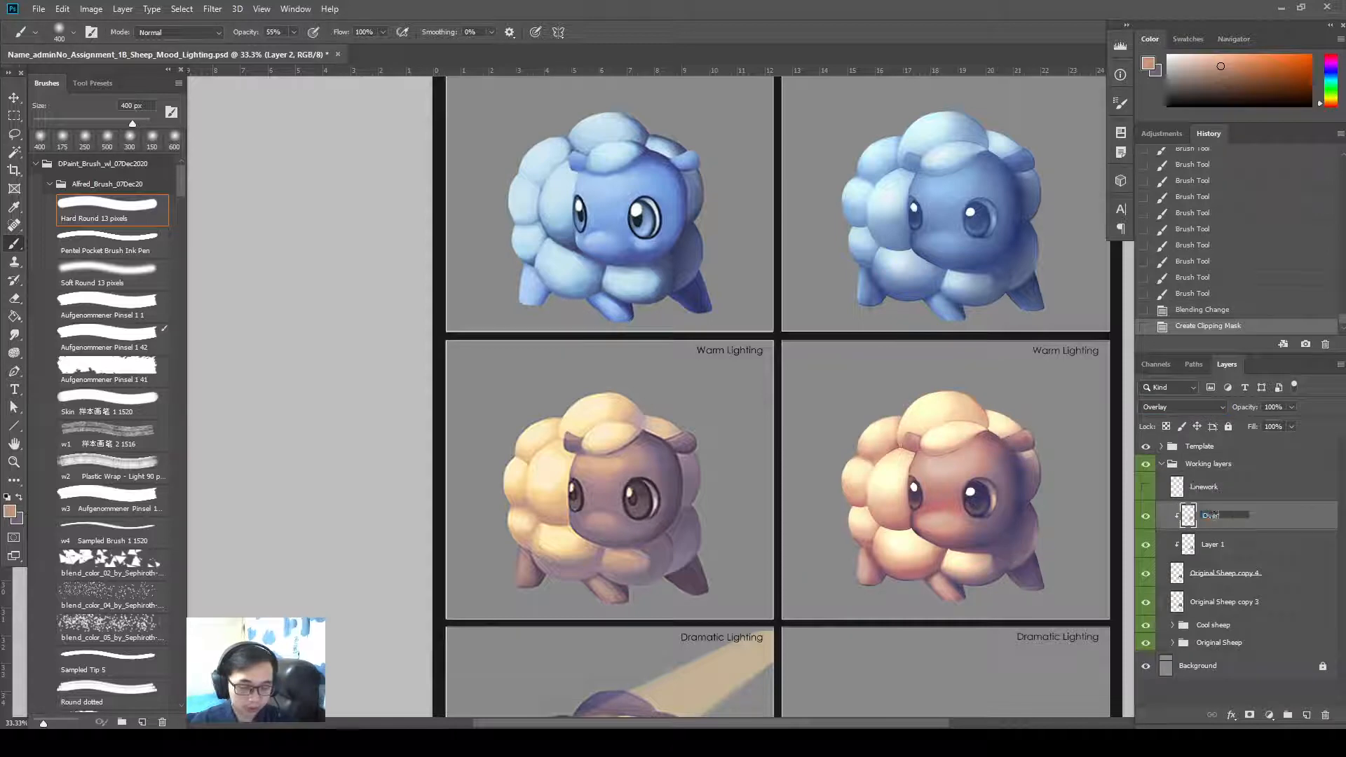
key("Return")
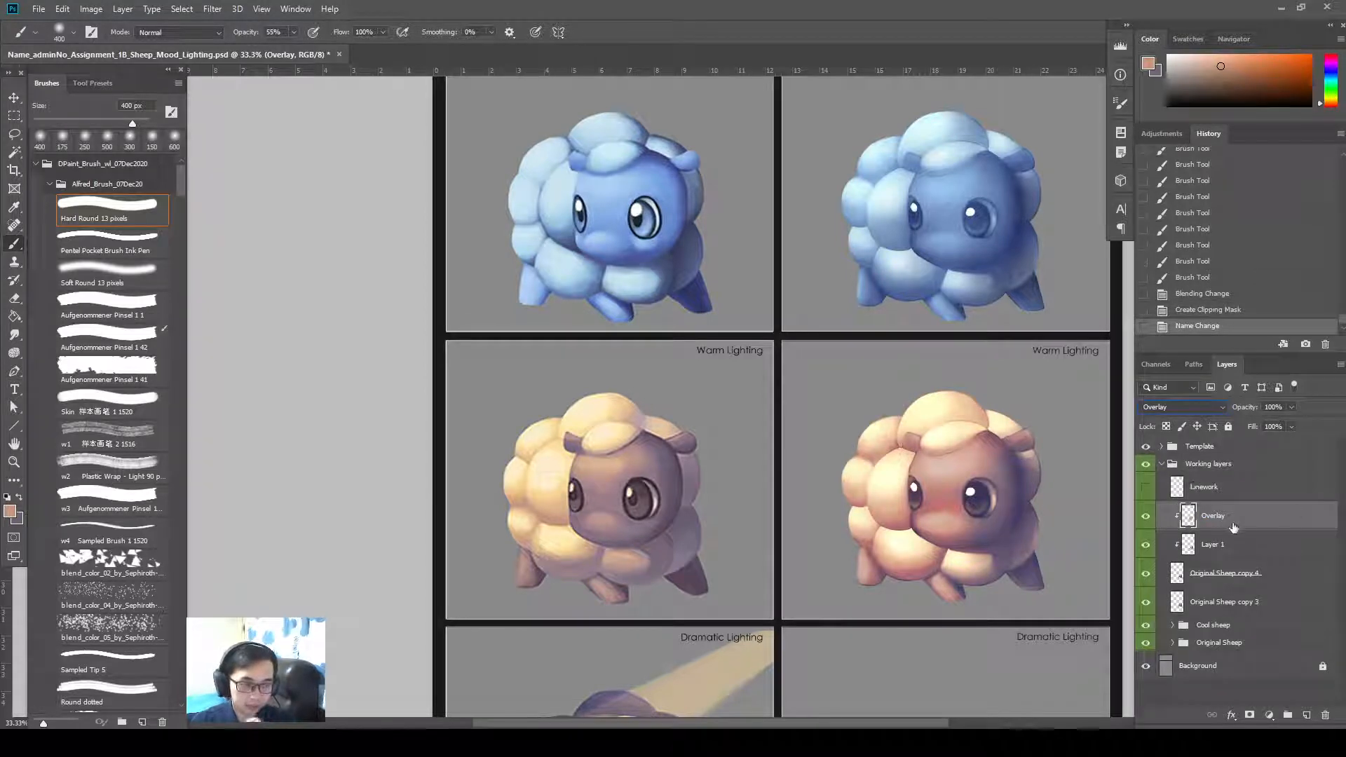
Hide the Overlay layer, check the sheep without and with the purple shadow layer, and rename that layer Lighten Darkness
left_click(1202, 545)
left_click(1146, 518)
left_click(1146, 544)
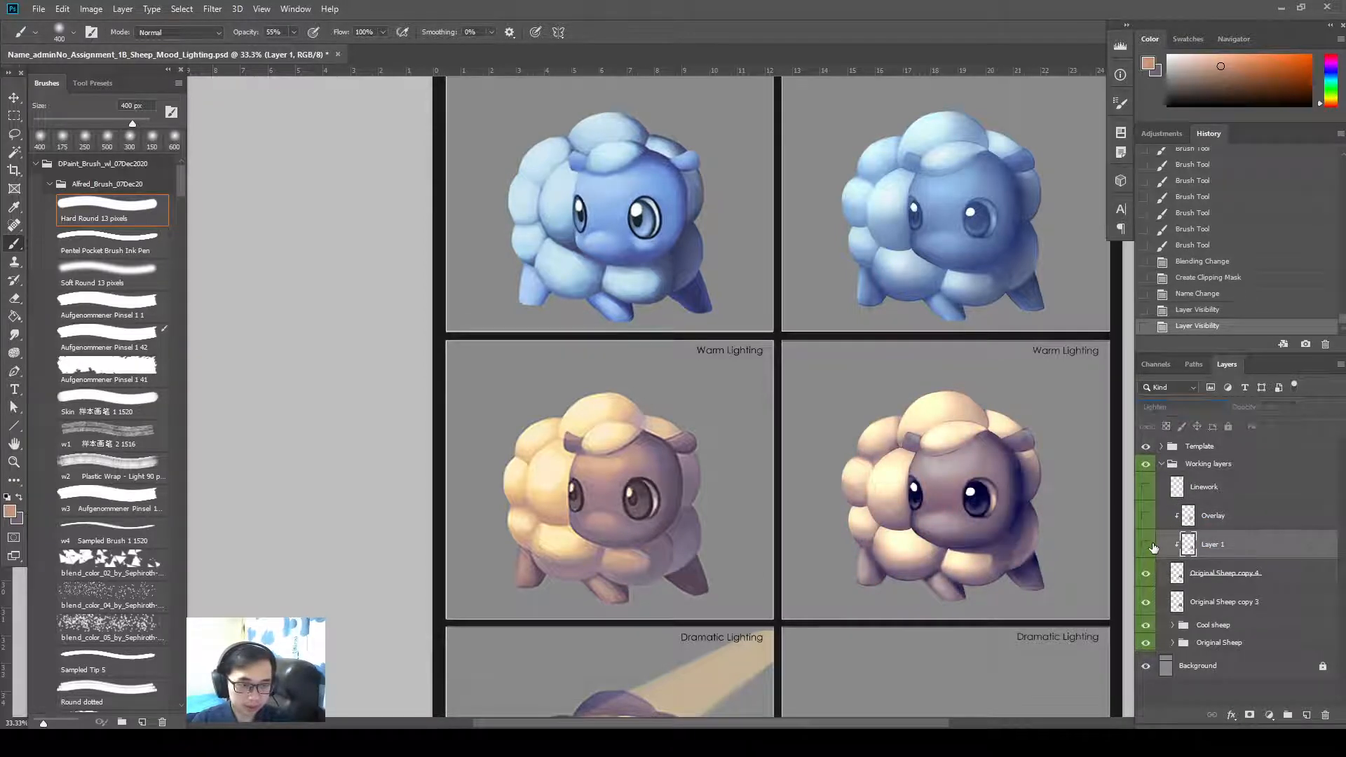
left_click(1146, 545)
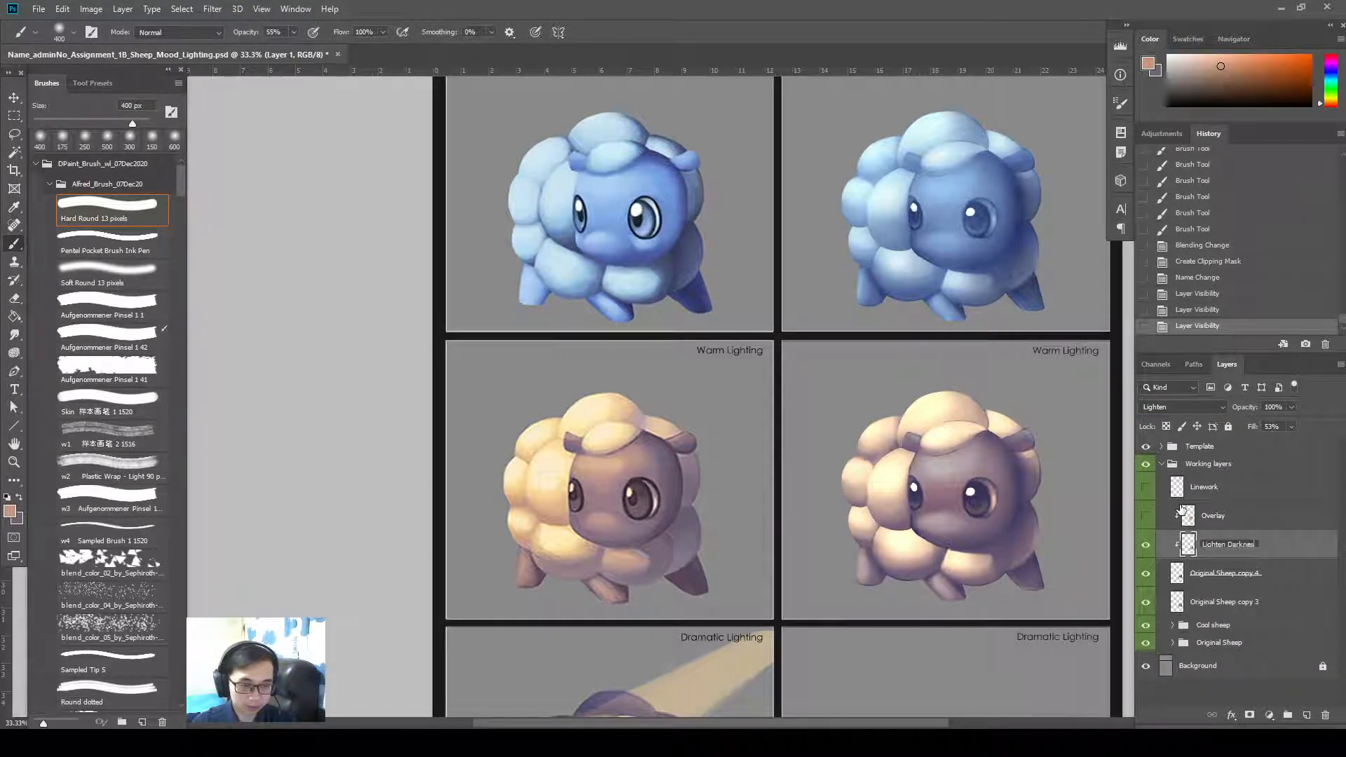
type("s")
key("Return")
Rename the Overlay layer Overlay Sunlight, show it again, and lower its opacity to 61%
double_click(1213, 516)
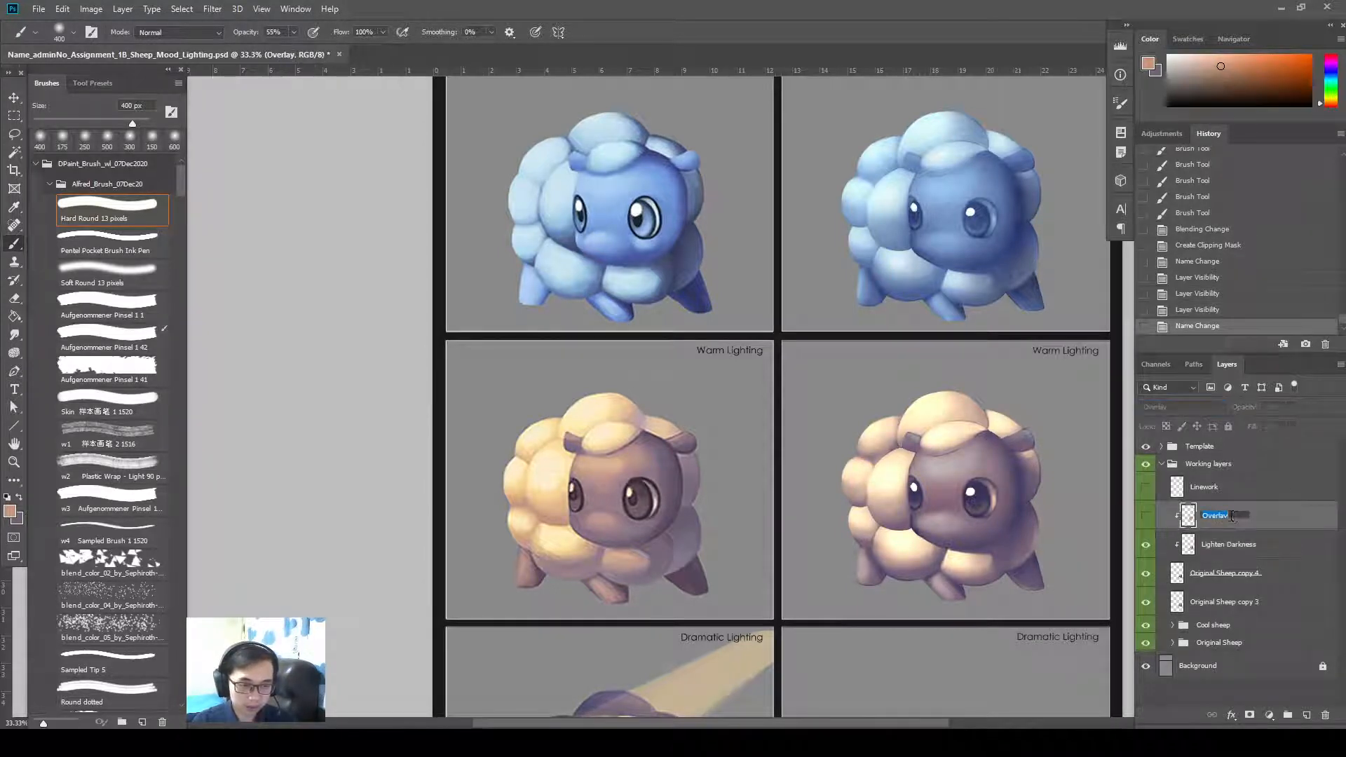
type("Sunlight")
key("Return")
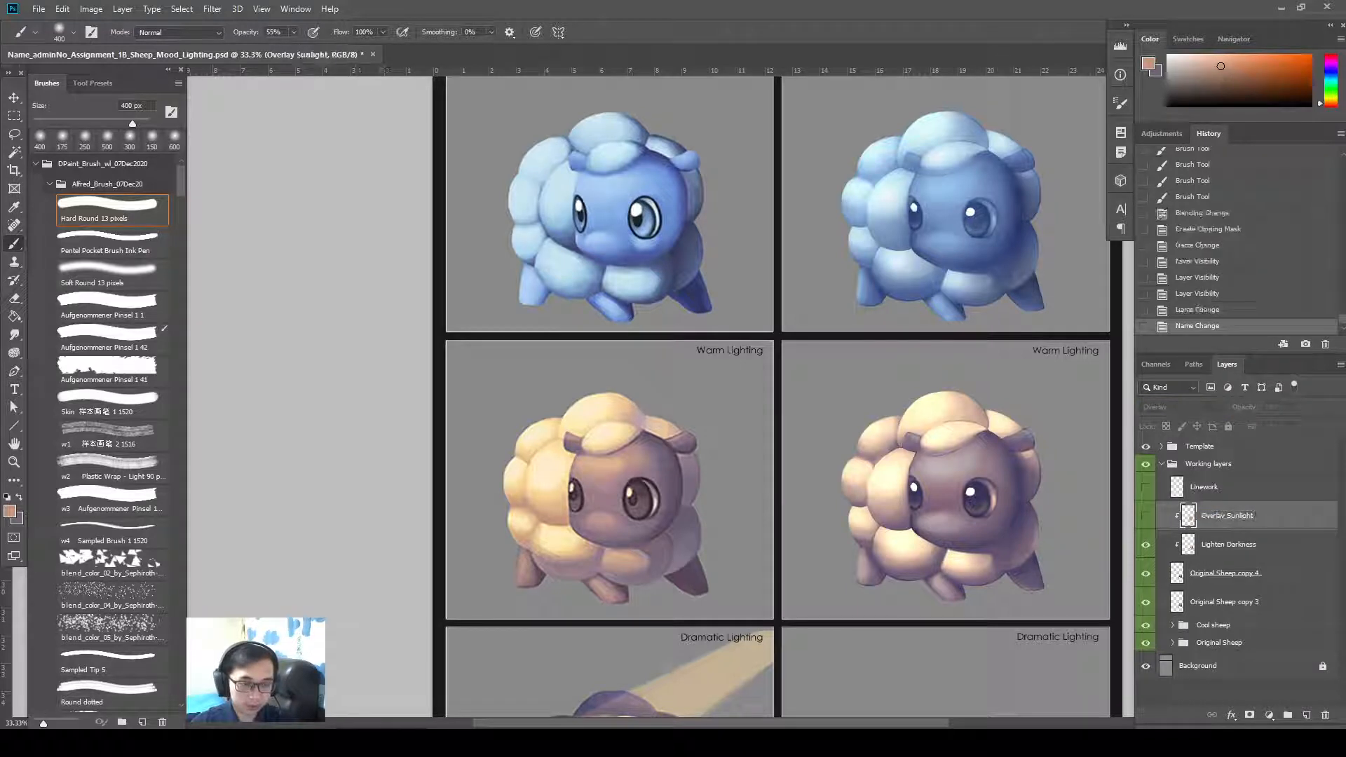
left_click(1146, 516)
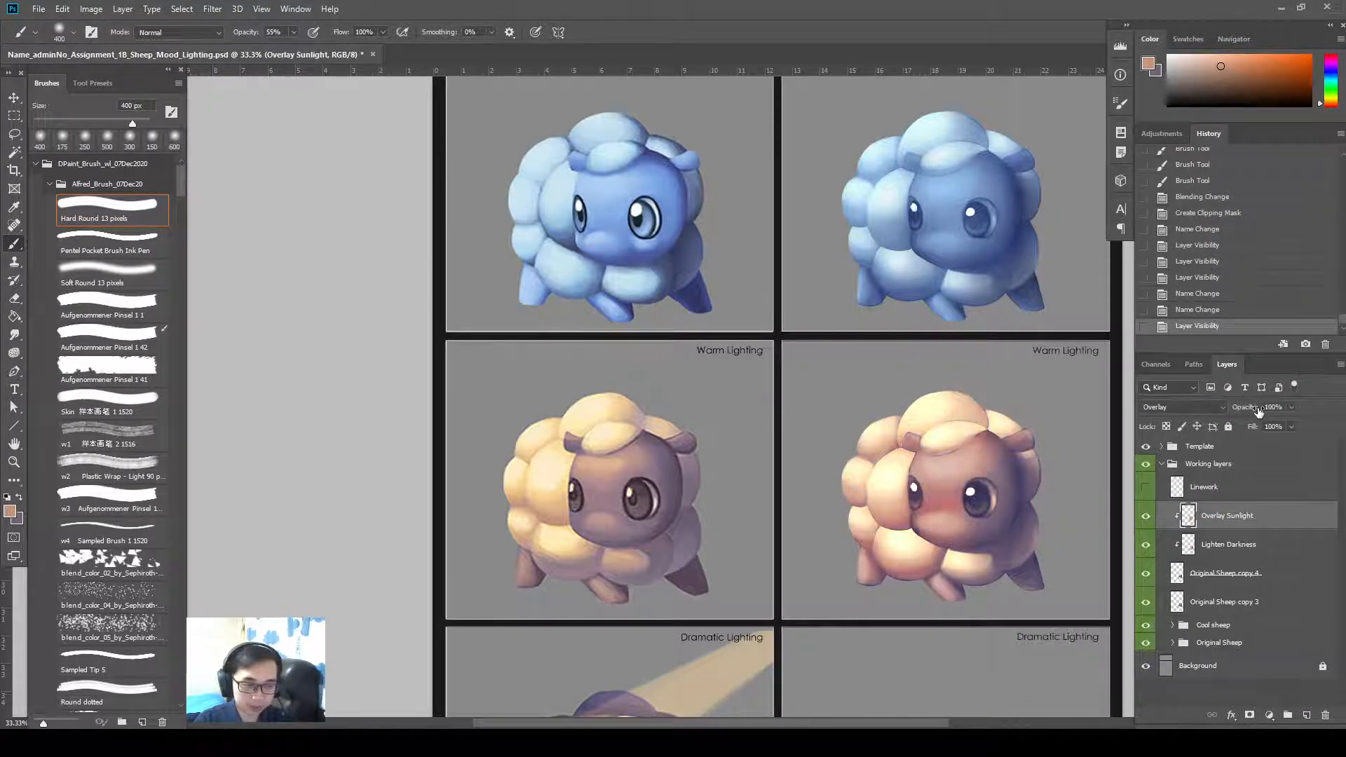
mouse_move(1259, 412)
left_mouse_down()
mouse_move(1212, 412)
mouse_move(1239, 411)
left_mouse_up()
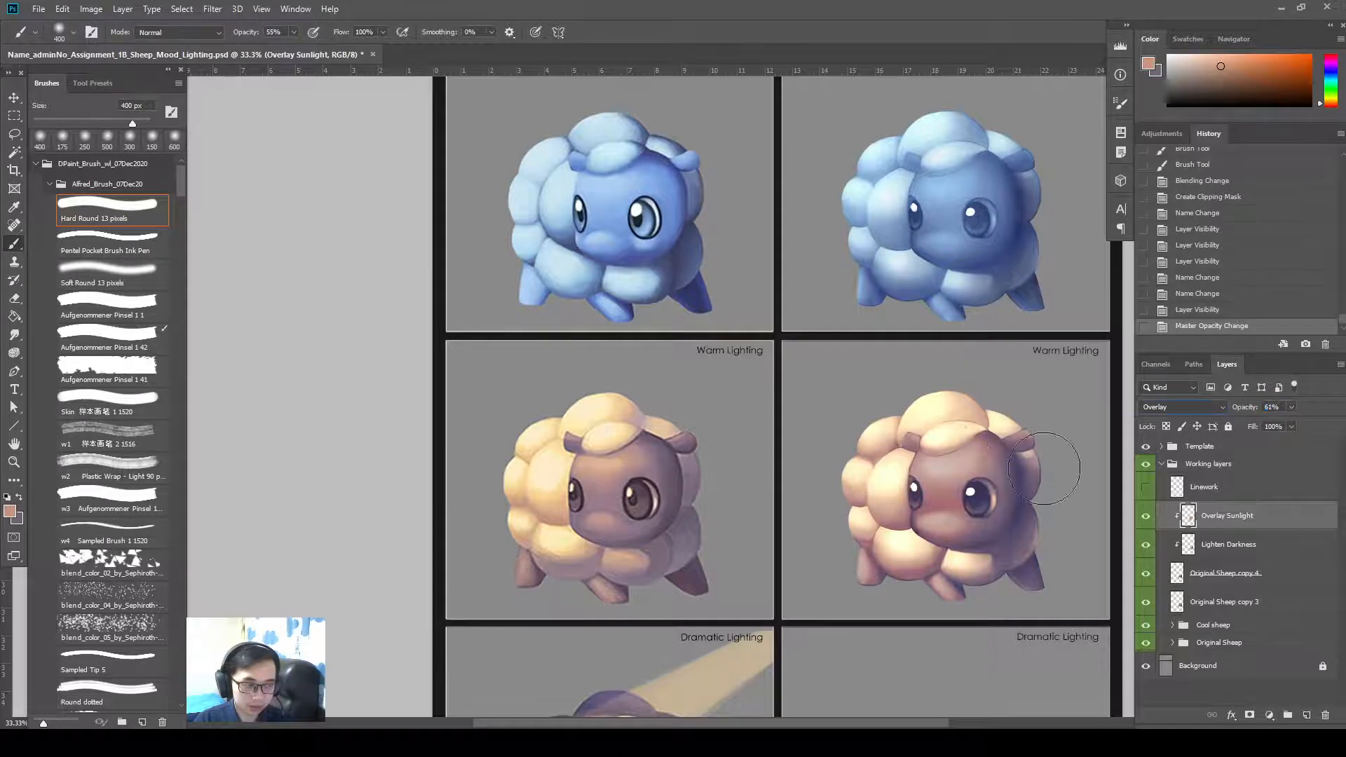
Brush a little more orange over the warm sheep's face and head wool on Overlay Sunlight, undoing unwanted strokes
mouse_move(971, 460)
left_mouse_down()
mouse_move(993, 453)
mouse_move(970, 491)
mouse_move(890, 496)
mouse_move(950, 431)
left_mouse_up()
key("ctrl+z")
key("ctrl+z")
key("ctrl+z")
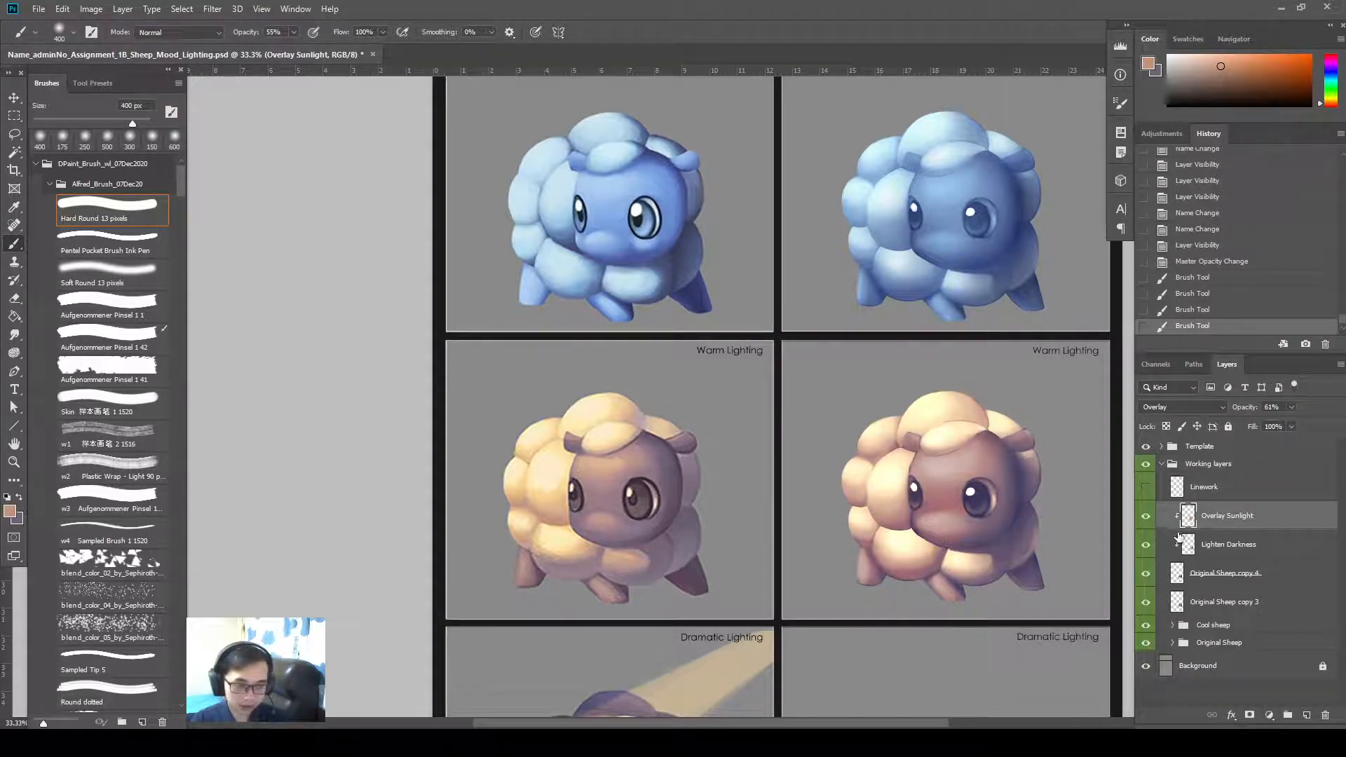
Shift the Overlay Sunlight layer's hue by +11 with Hue/Saturation and reduce its fill to 71%
key("ctrl+u")
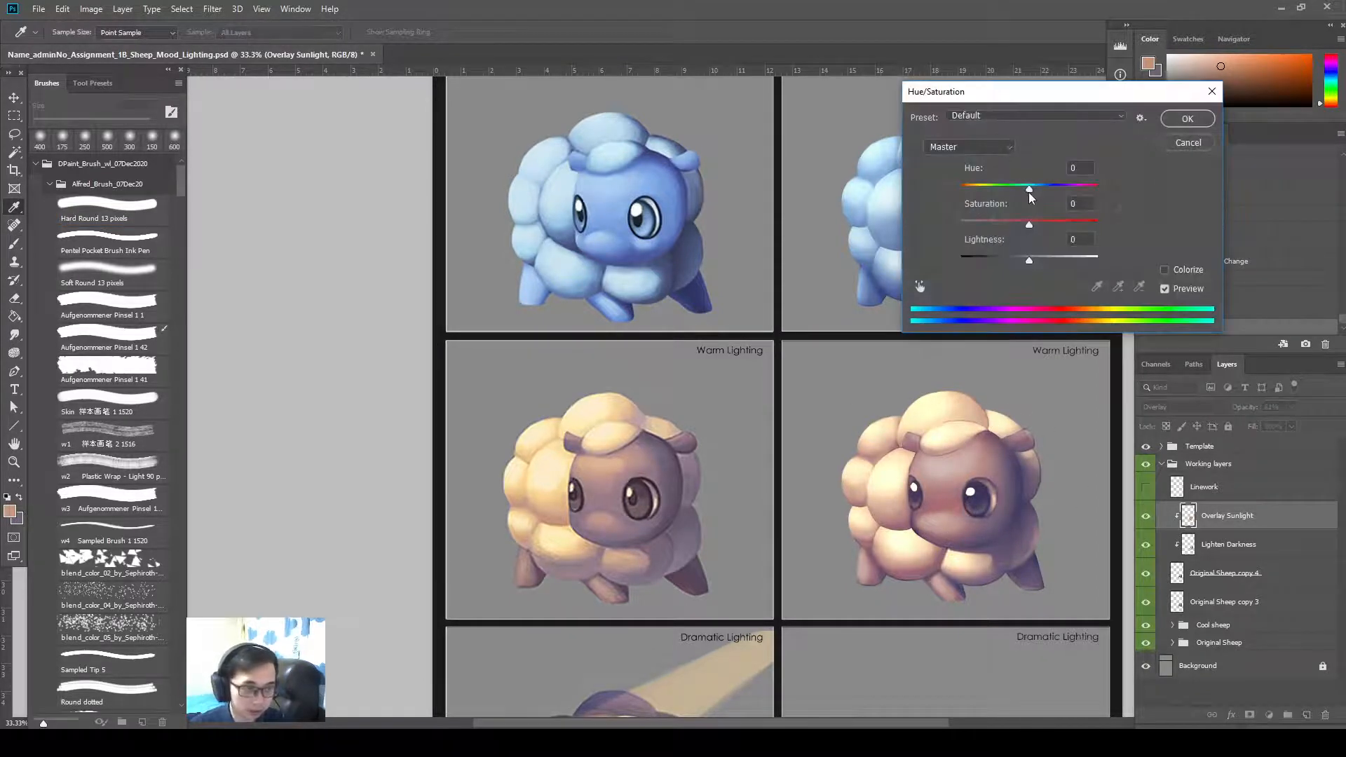
left_click_drag(1029, 190, 1038, 196)
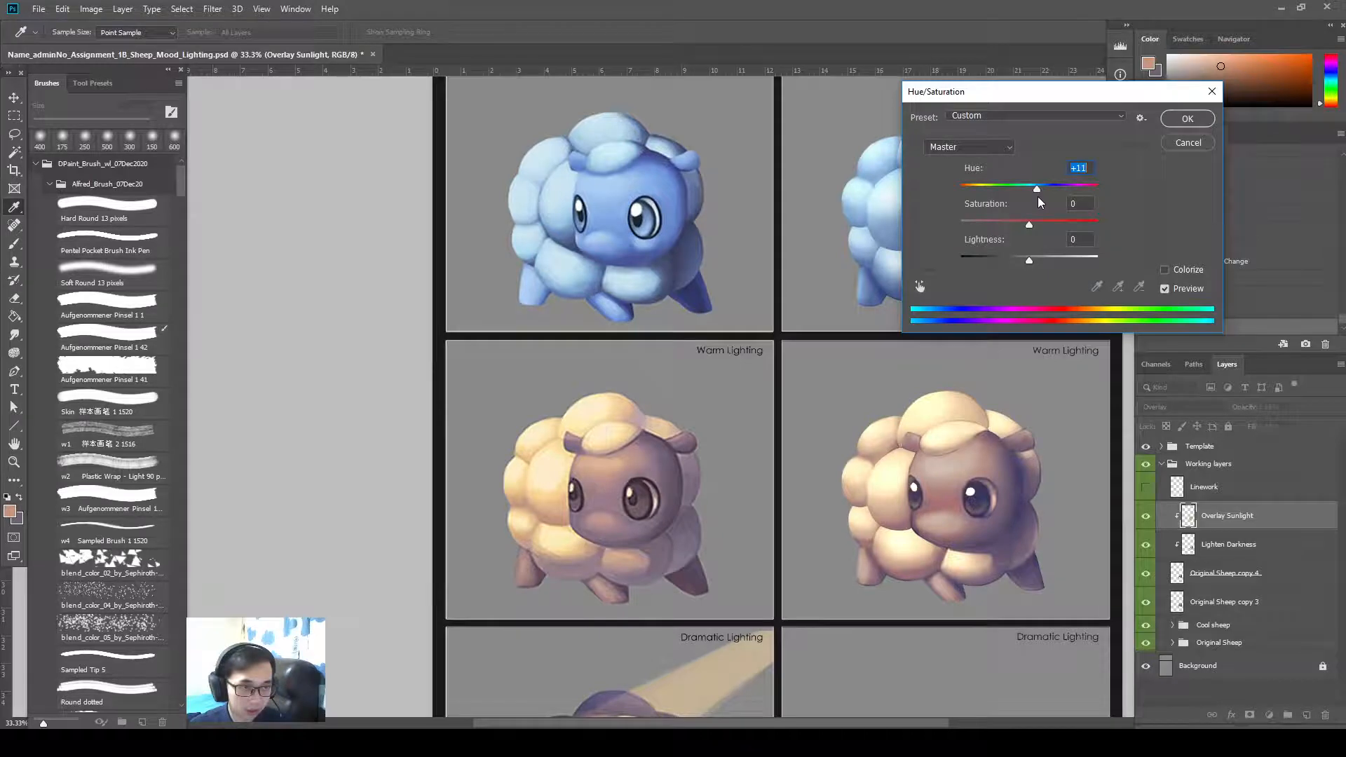
key("Return")
mouse_move(1105, 556)
left_mouse_down()
mouse_move(1117, 550)
mouse_move(983, 577)
left_mouse_up()
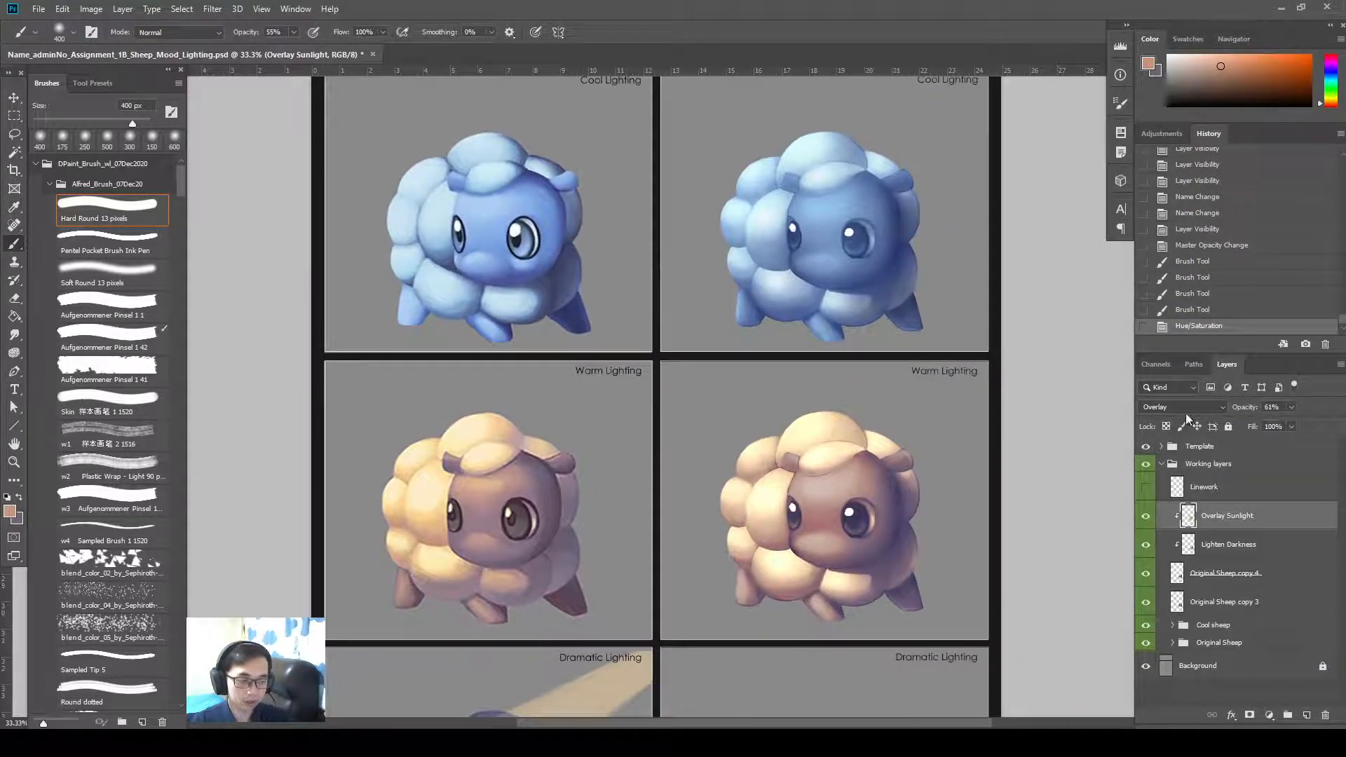
left_click_drag(1220, 429, 1238, 428)
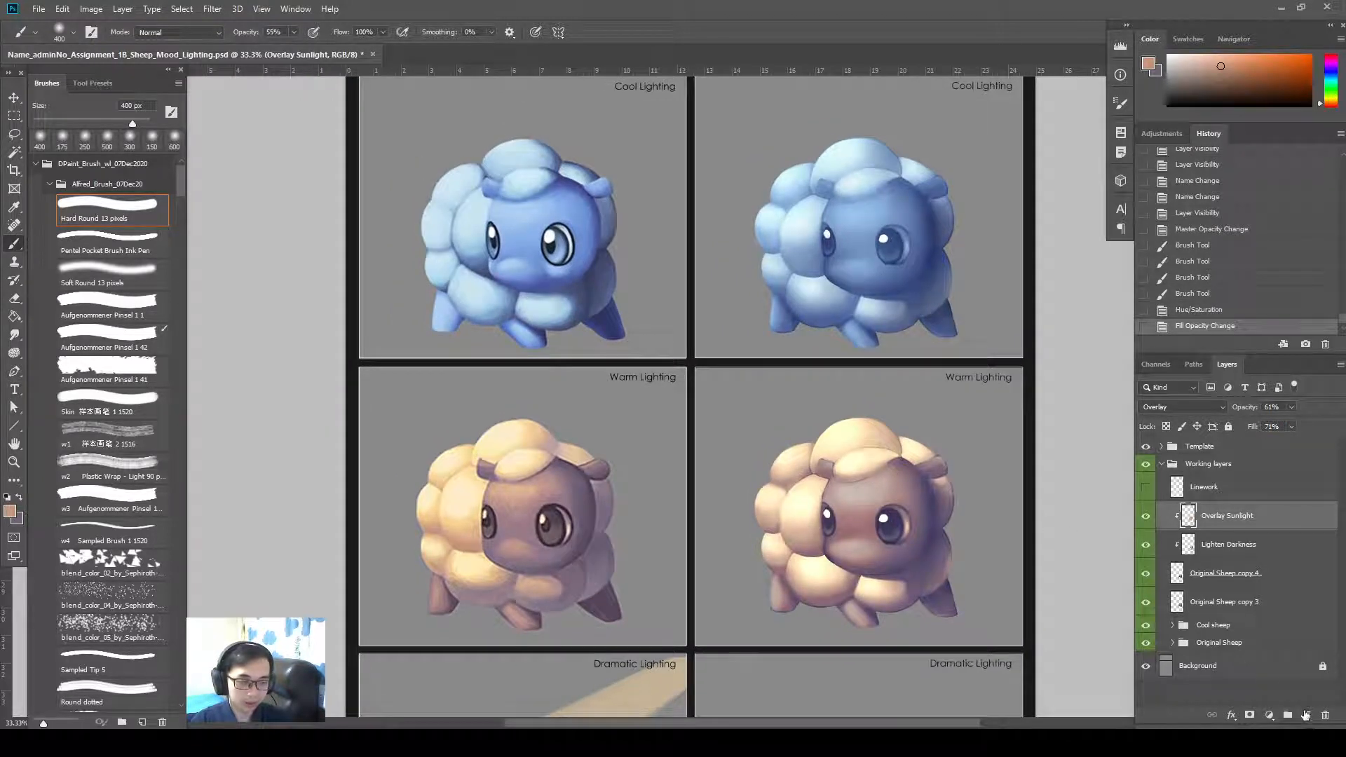
Add a new layer above Overlay Sunlight, sample an orange from the reference warm sheep, and brush it onto the lower wool and legs
left_click(1306, 714)
key("x")
left_click(462, 545, "alt")
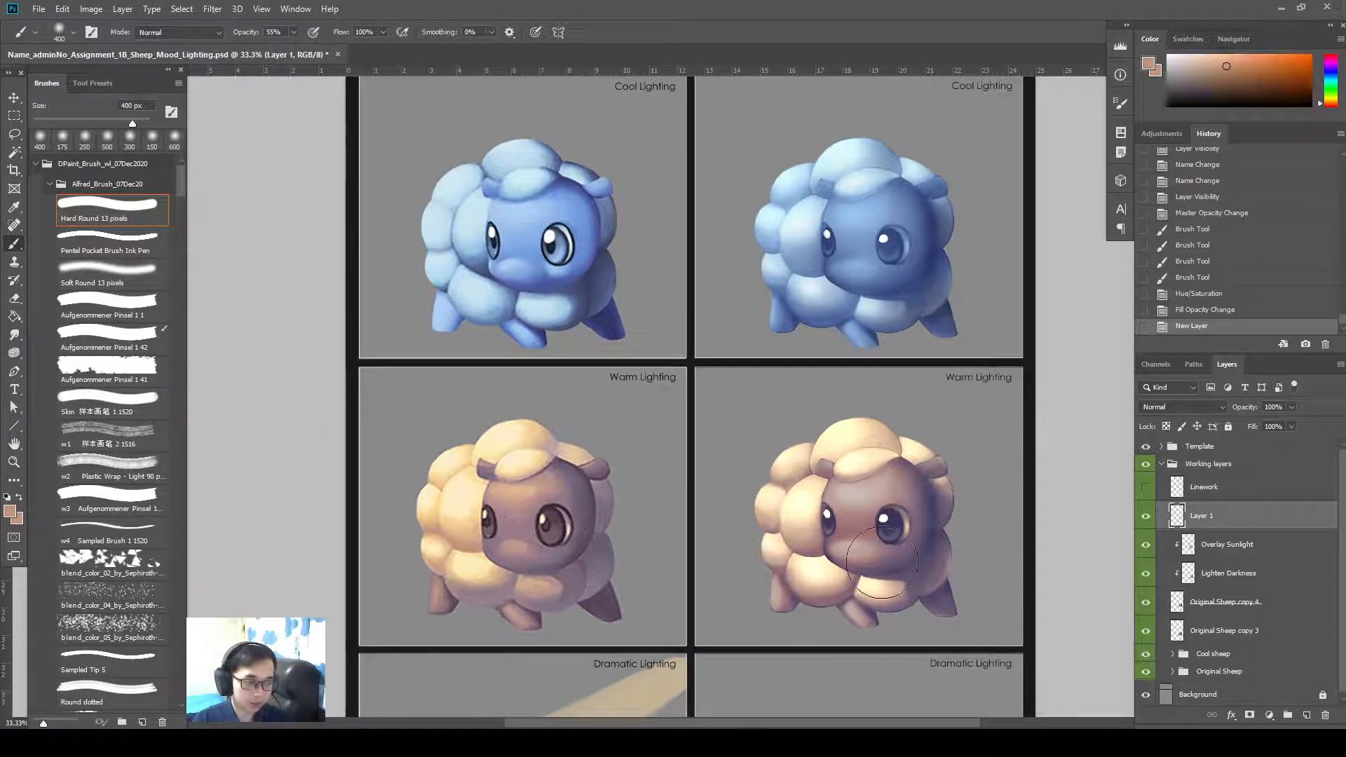
mouse_move(807, 550)
left_mouse_down()
mouse_move(775, 517)
mouse_move(774, 573)
mouse_move(805, 579)
mouse_move(807, 561)
mouse_move(813, 589)
mouse_move(848, 599)
mouse_move(803, 600)
mouse_move(838, 610)
mouse_move(770, 598)
left_mouse_up()
key("[")
key("[")
key("[")
key("[")
key("[")
left_click_drag(771, 592, 784, 566)
Brush the sampled orange over the warm sheep's forehead, cheeks and muzzle with 250 px and 400 px brushes
key("bracketright")
key("bracketright")
key("bracketright")
key("bracketright")
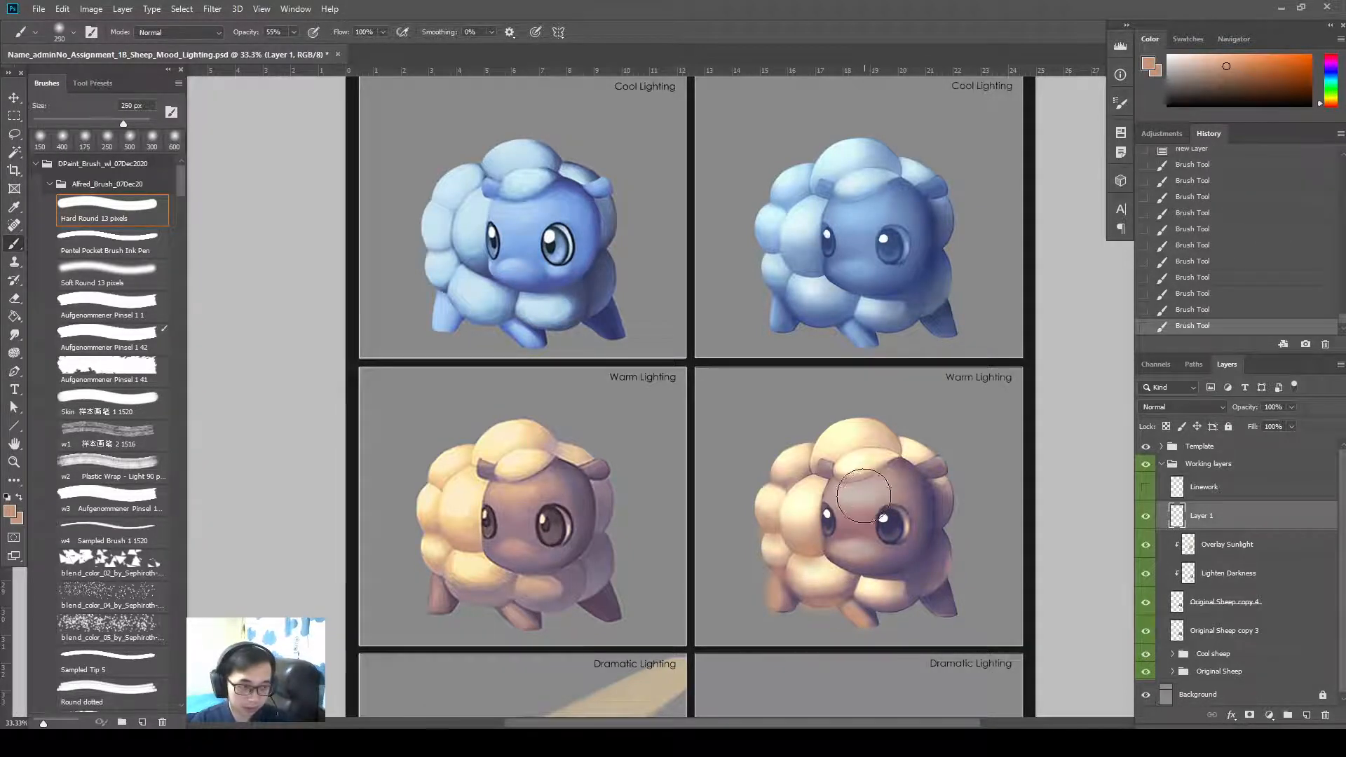
mouse_move(868, 493)
left_mouse_down()
mouse_move(851, 489)
mouse_move(878, 482)
left_mouse_up()
key("bracketright")
left_click_drag(846, 558, 854, 549)
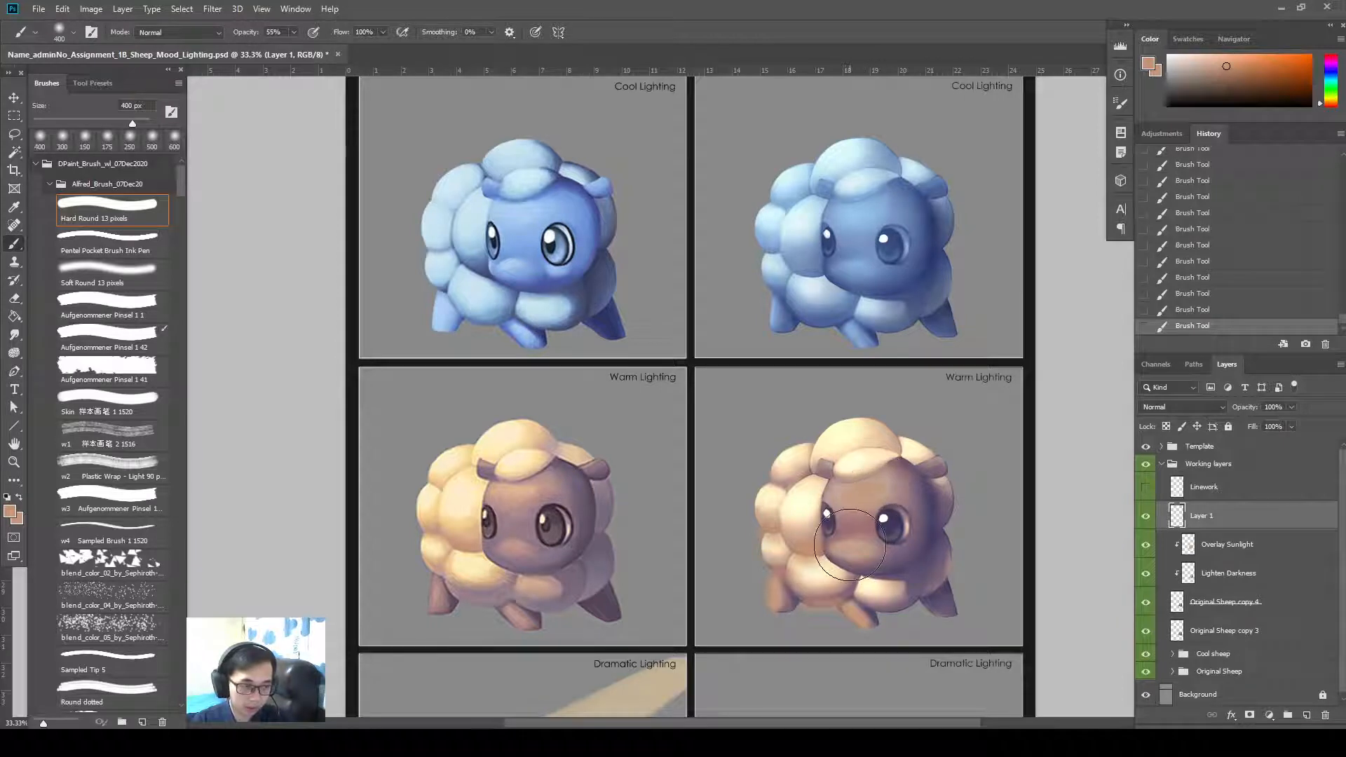
mouse_move(878, 472)
left_mouse_down()
mouse_move(839, 477)
mouse_move(872, 475)
left_mouse_up()
key("bracketleft")
key("bracketleft")
key("bracketleft")
key("bracketleft")
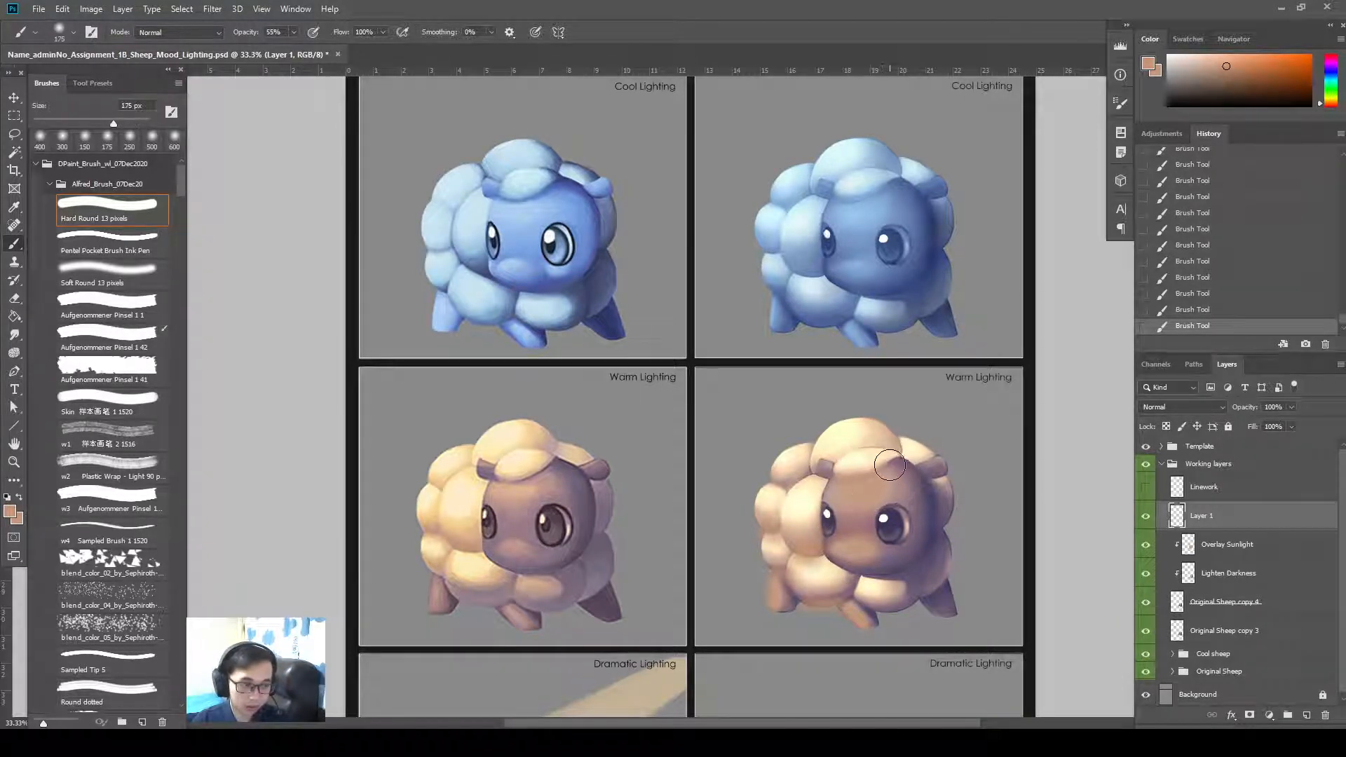
Reduce the new orange layer's fill to 34%, clip it to the layers below, and rename it Yellow
mouse_move(1253, 427)
left_mouse_down()
mouse_move(1197, 437)
mouse_move(1212, 436)
left_mouse_up()
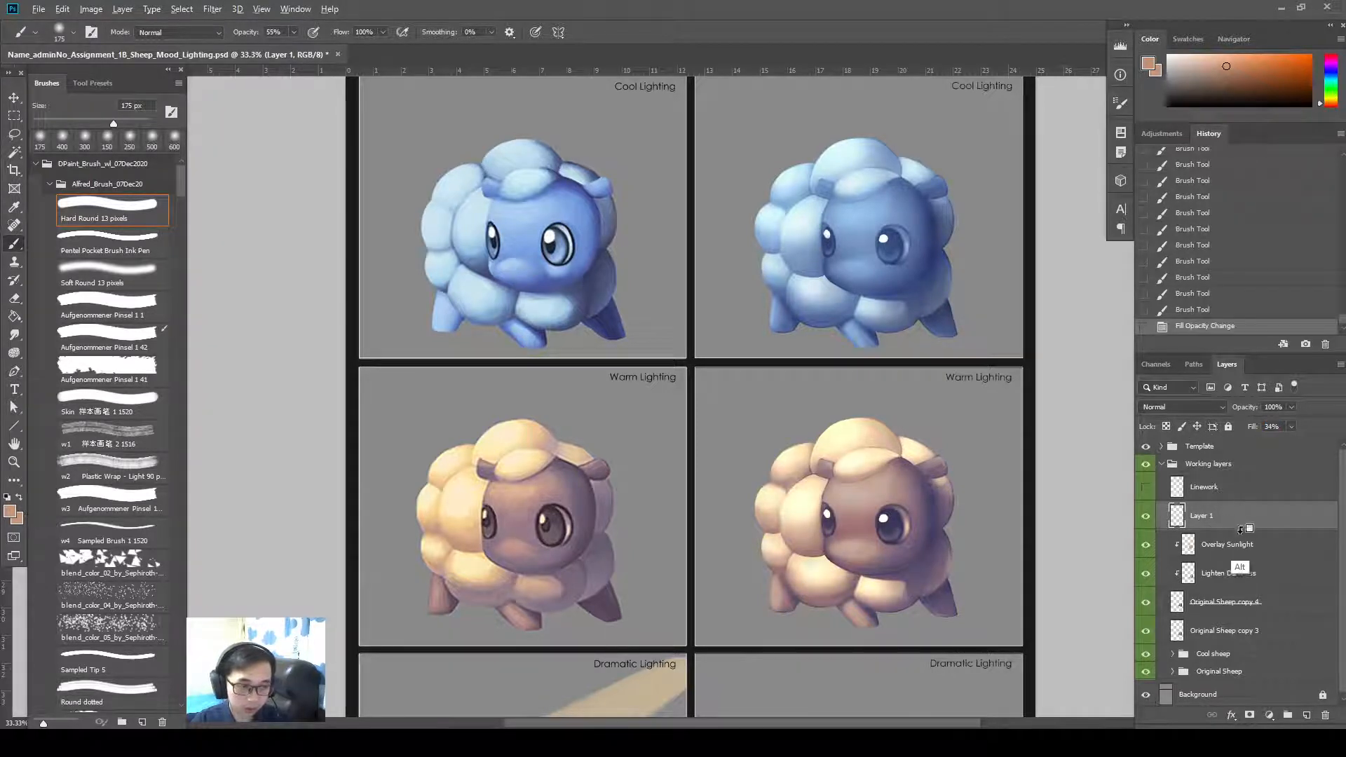
left_click(1241, 528, "alt")
type("Yellow")
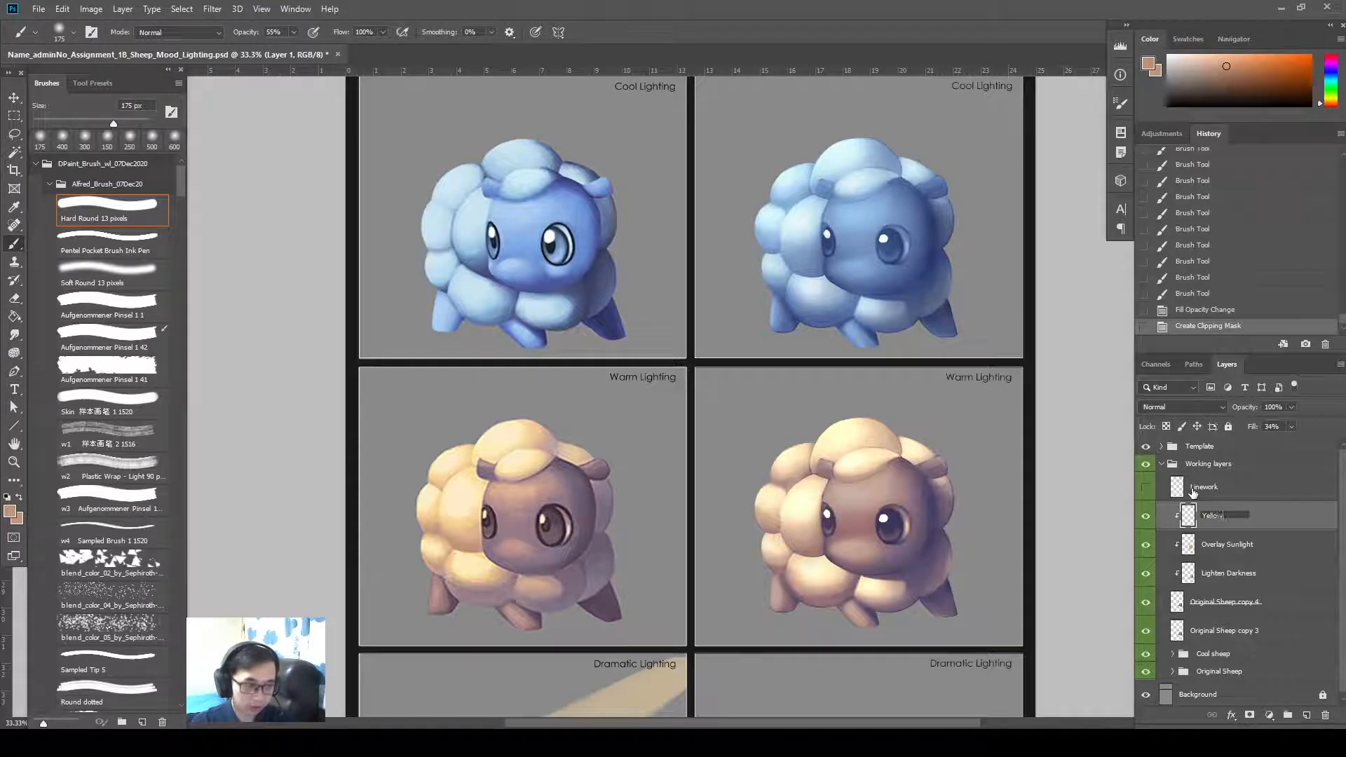
key("Return")
Compare the warm sheep with the Yellow layer hidden and shown
left_click_drag(961, 471, 976, 493)
left_click(1146, 517)
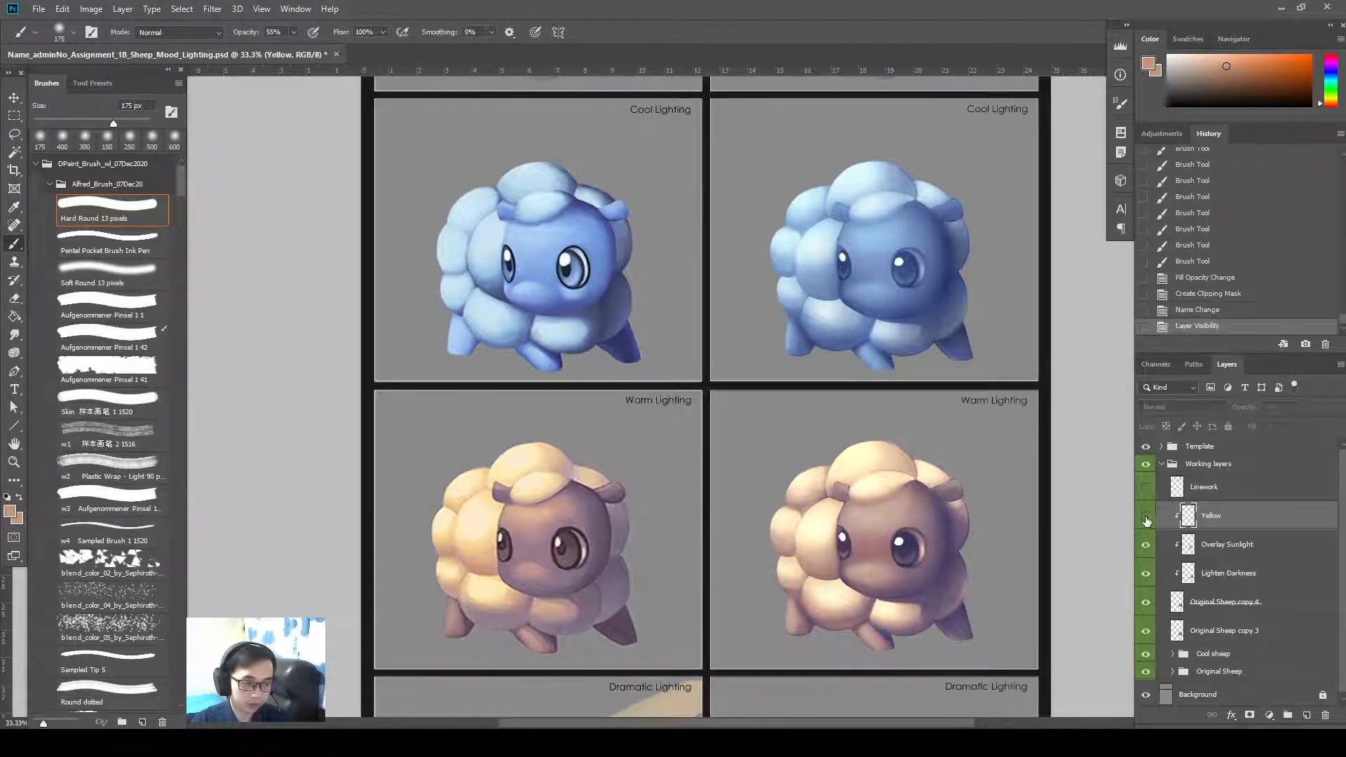
left_click(1147, 522)
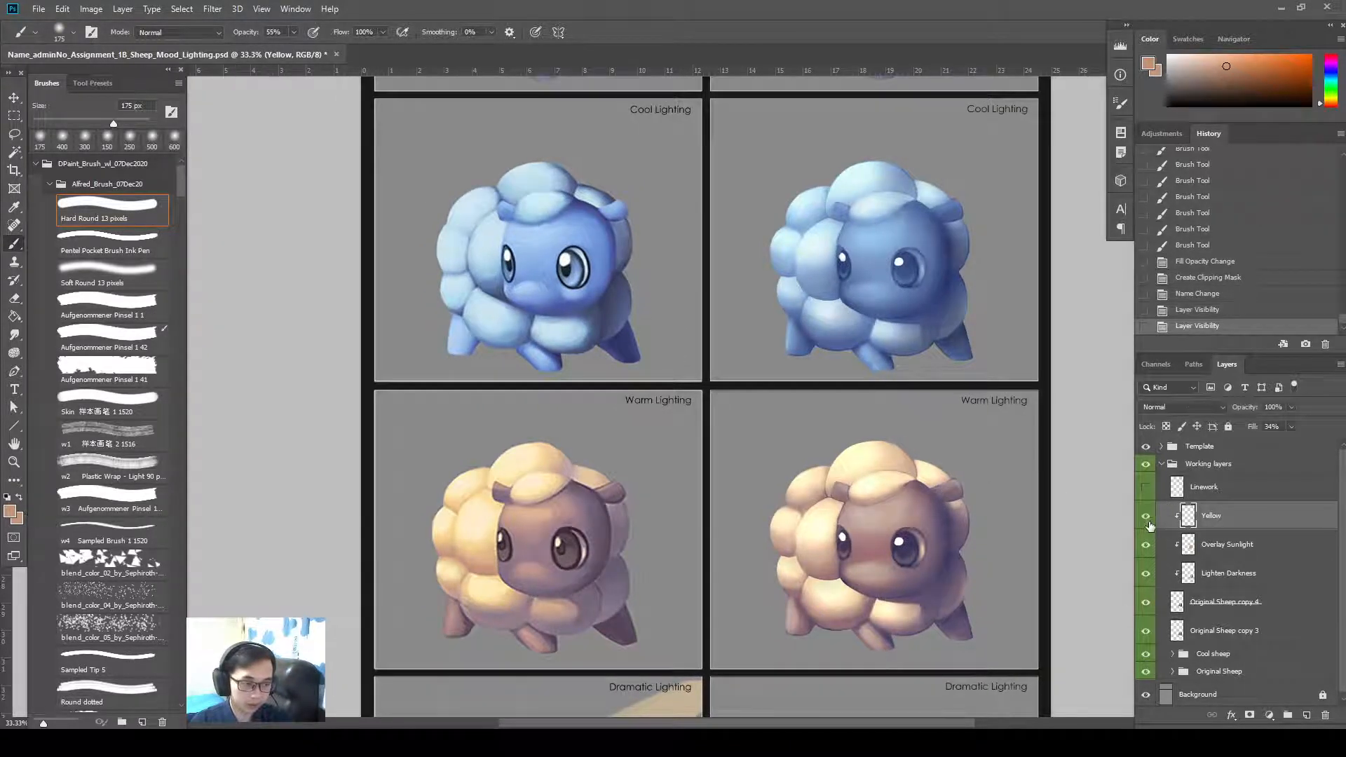
Erase part of the Overlay Sunlight layer around the warm sheep's face and right side with a 400 px eraser at 22% opacity
left_click(1228, 546)
key("e")
key("bracketright")
mouse_move(901, 549)
left_mouse_down()
mouse_move(873, 561)
mouse_move(915, 568)
mouse_move(972, 521)
mouse_move(976, 487)
left_mouse_up()
left_click(921, 570)
left_click(931, 571)
key("ctrl+minus")
key("ctrl+plus")
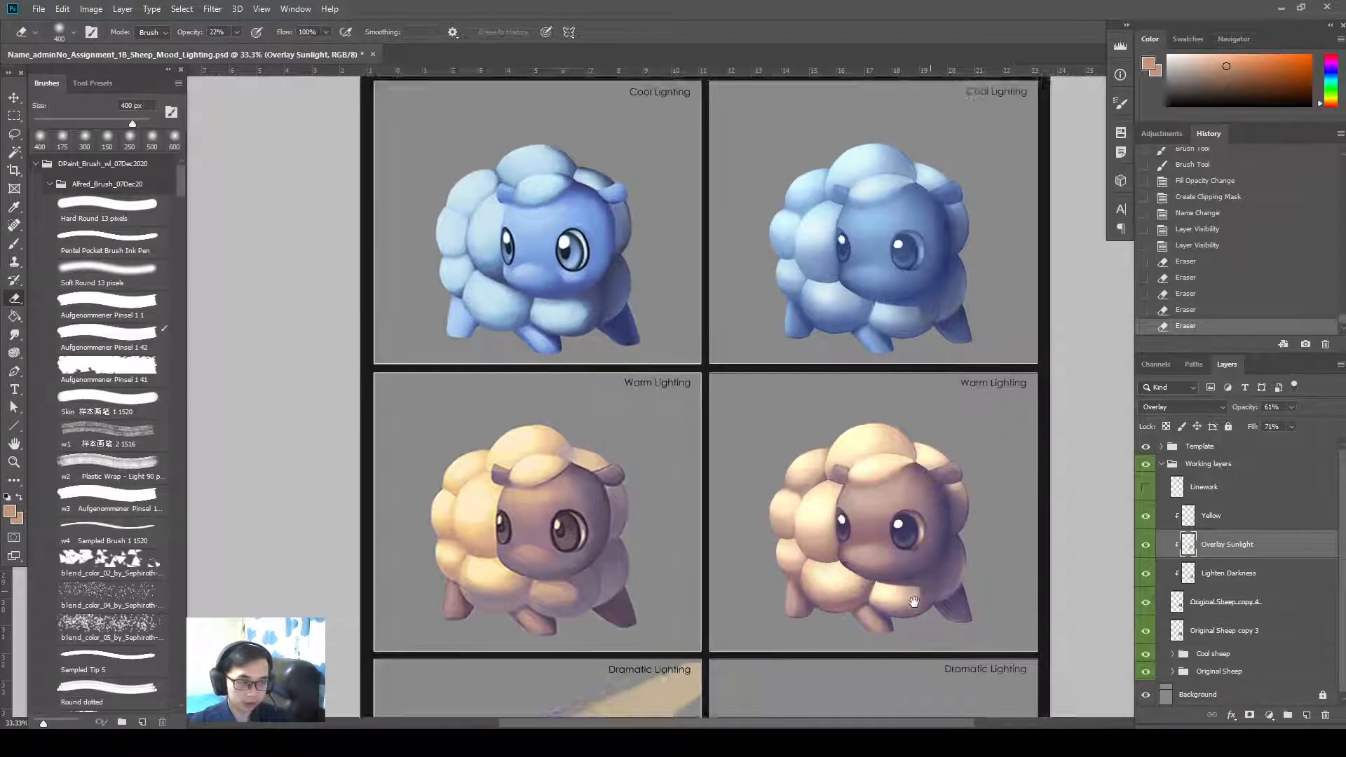
Add a new layer above Yellow, sample a dark purple from the reference warm sheep's face, and set the brush to 300 px
left_click(1234, 517)
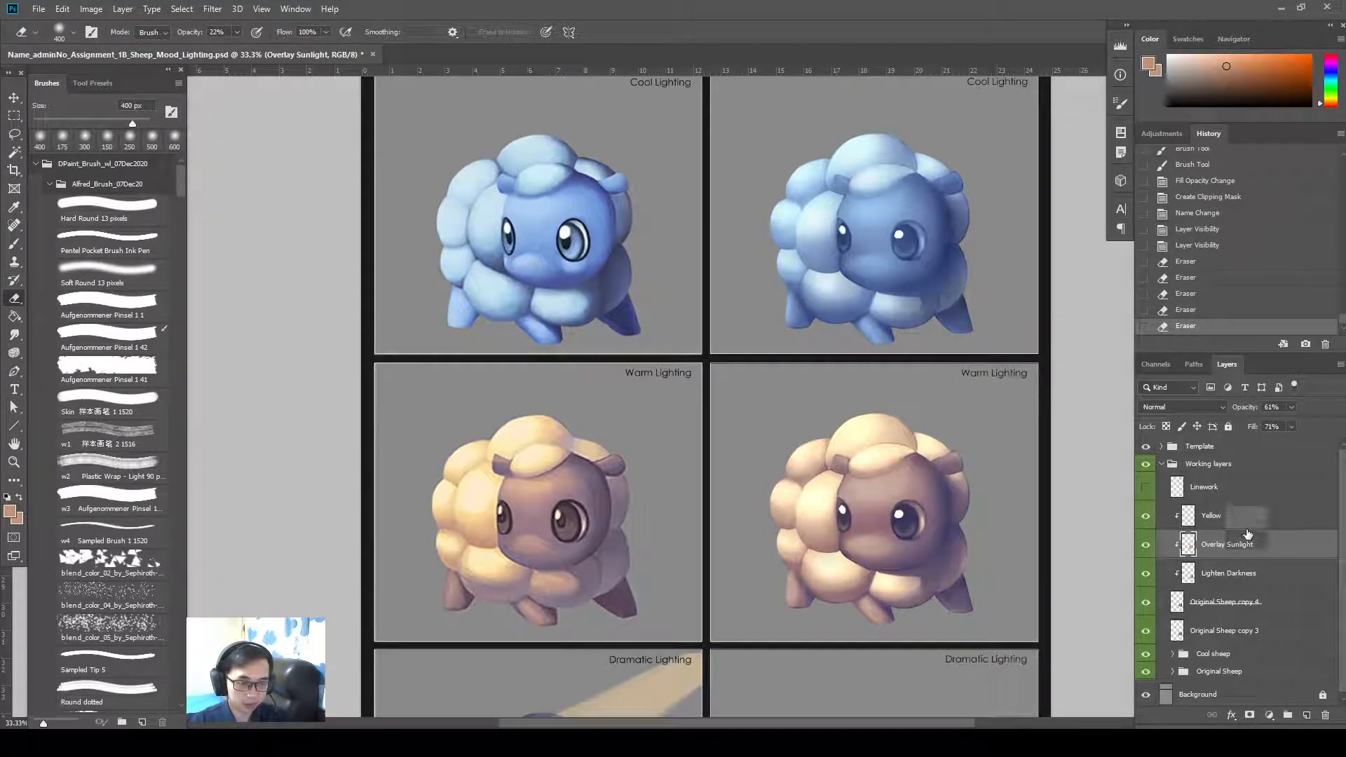
left_click(1304, 715)
key("b")
left_click(584, 503, "alt")
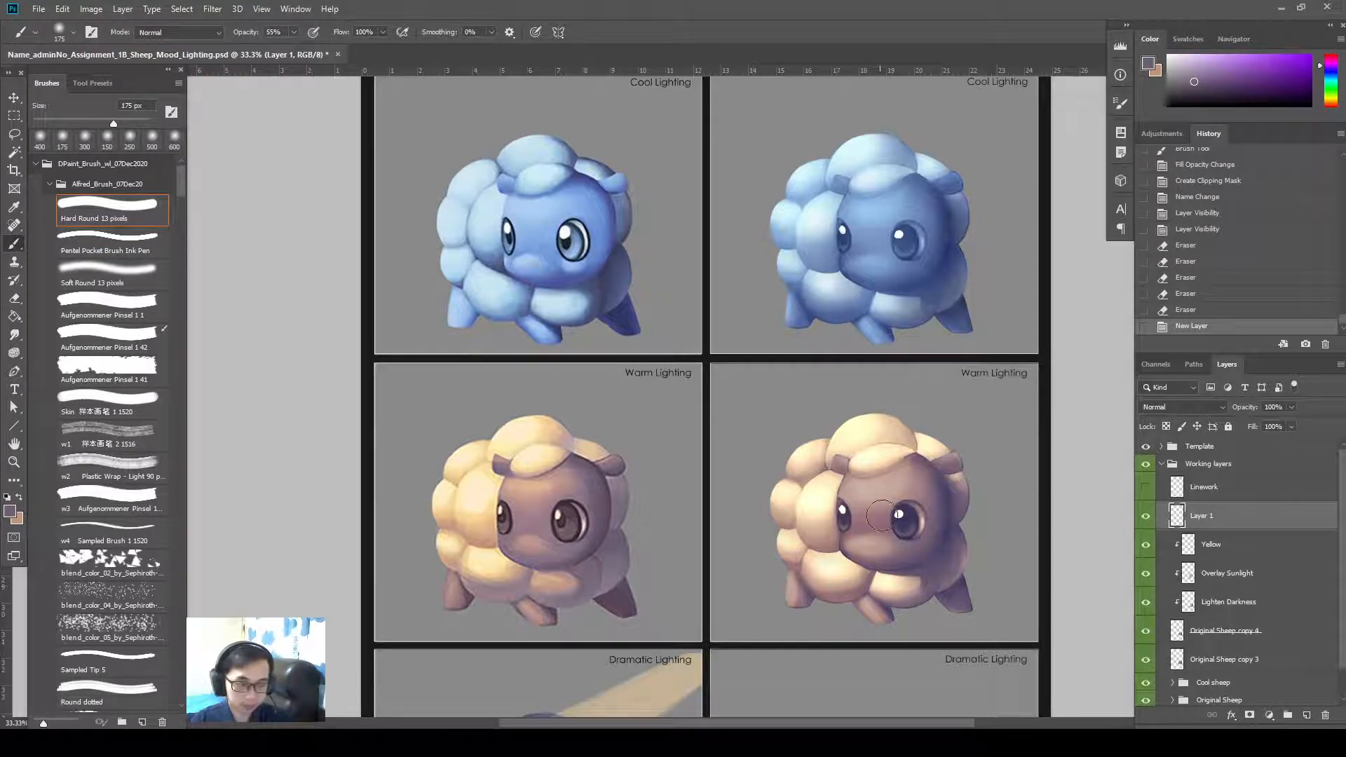
key("bracketright")
key("bracketright")
key("bracketright")
mouse_move(629, 528)
left_mouse_down()
mouse_move(610, 496)
mouse_move(608, 507)
left_mouse_up()
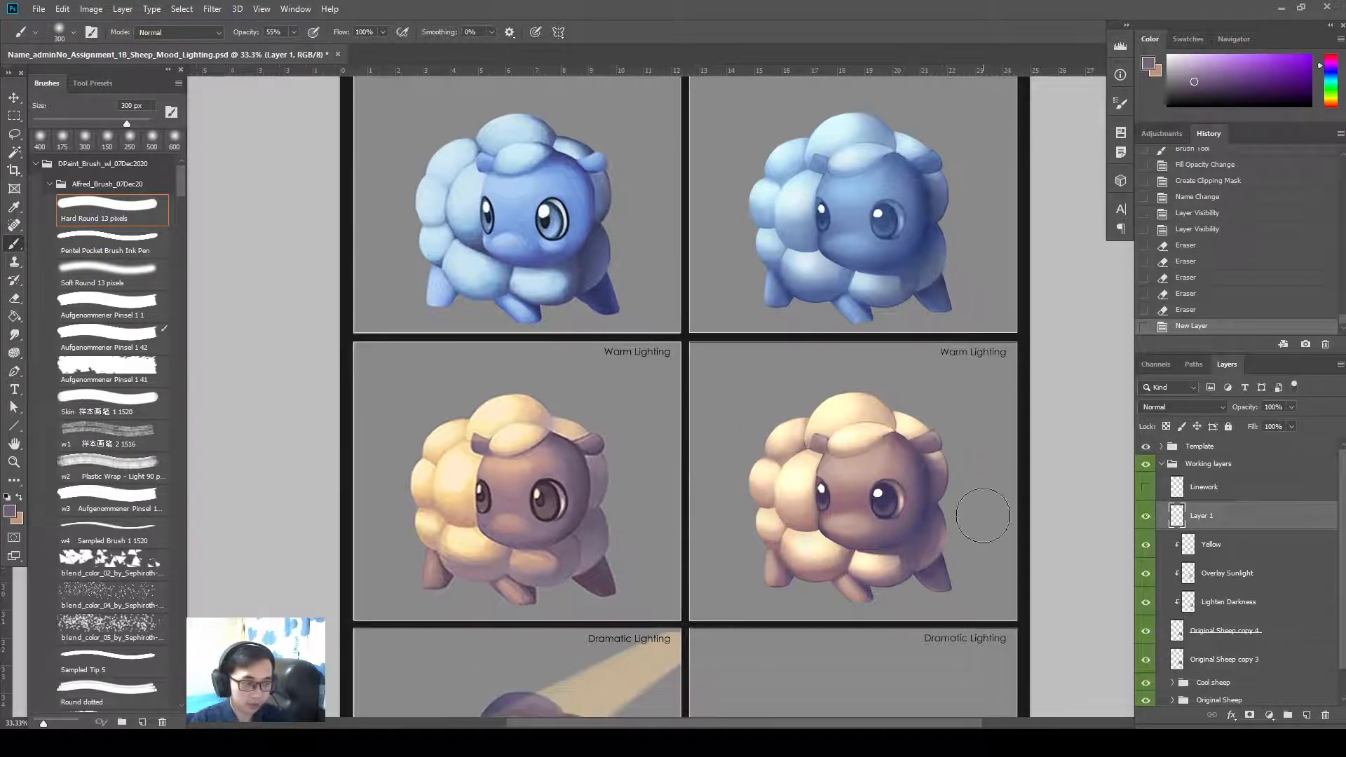
Switch to XnView and examine the reference image for the Dramatic Lighting normal-layer step
key("alt+Tab")
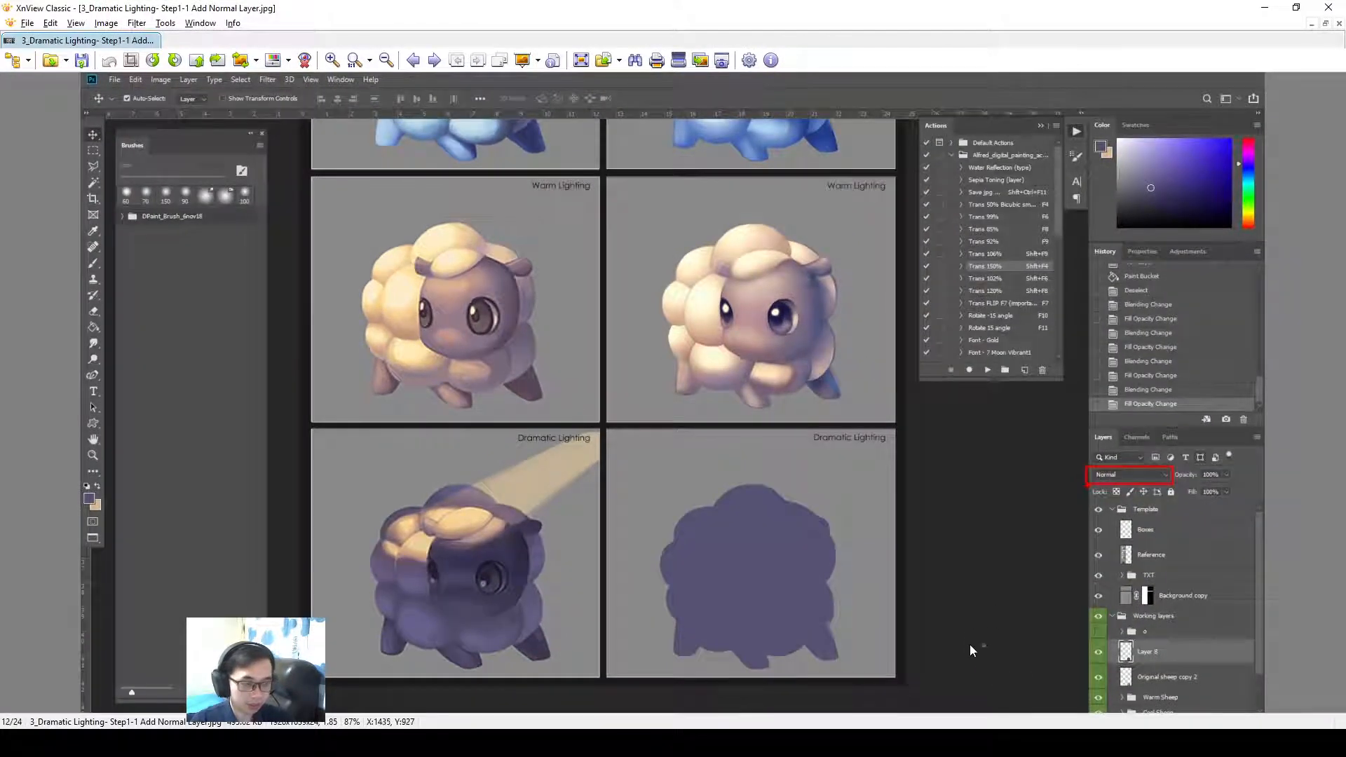
scroll(970, 645, "up", 1)
scroll(981, 638, "down", 1)
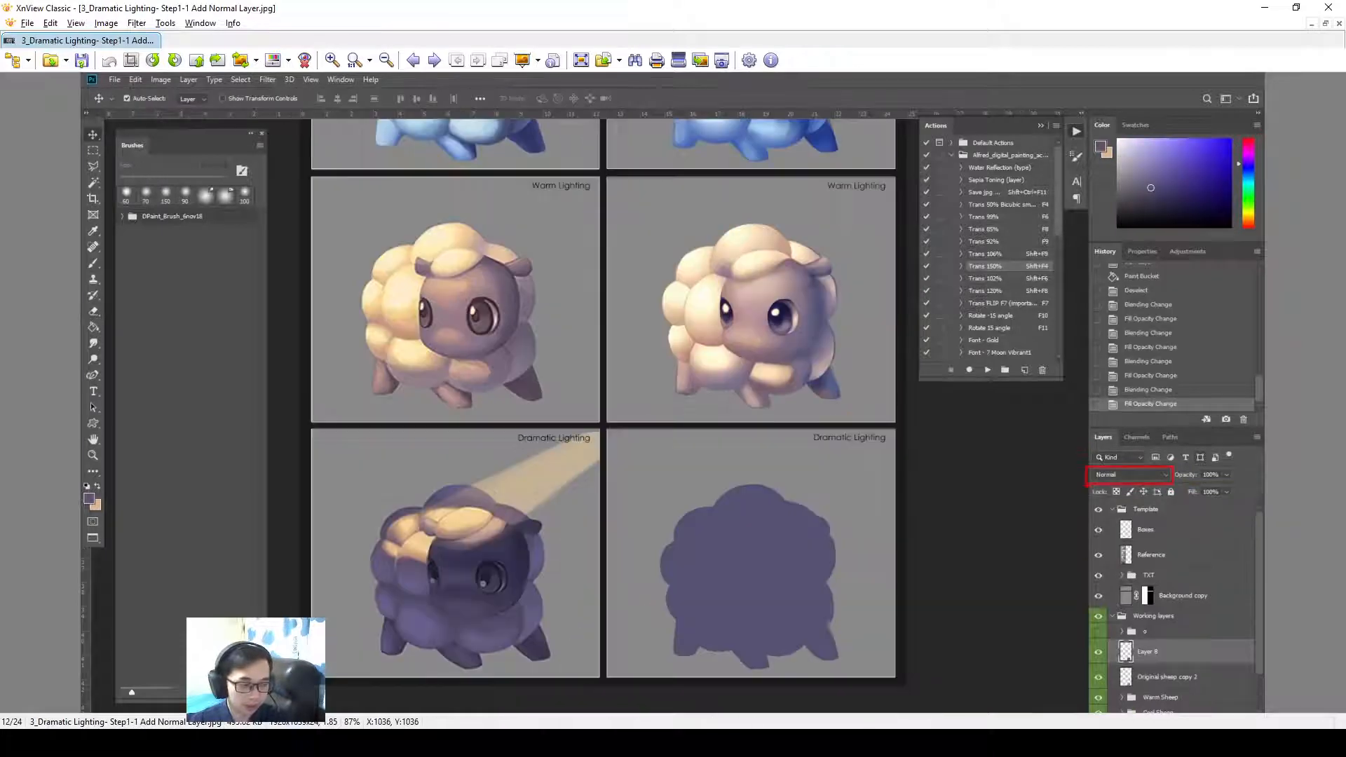
key("alt+Tab")
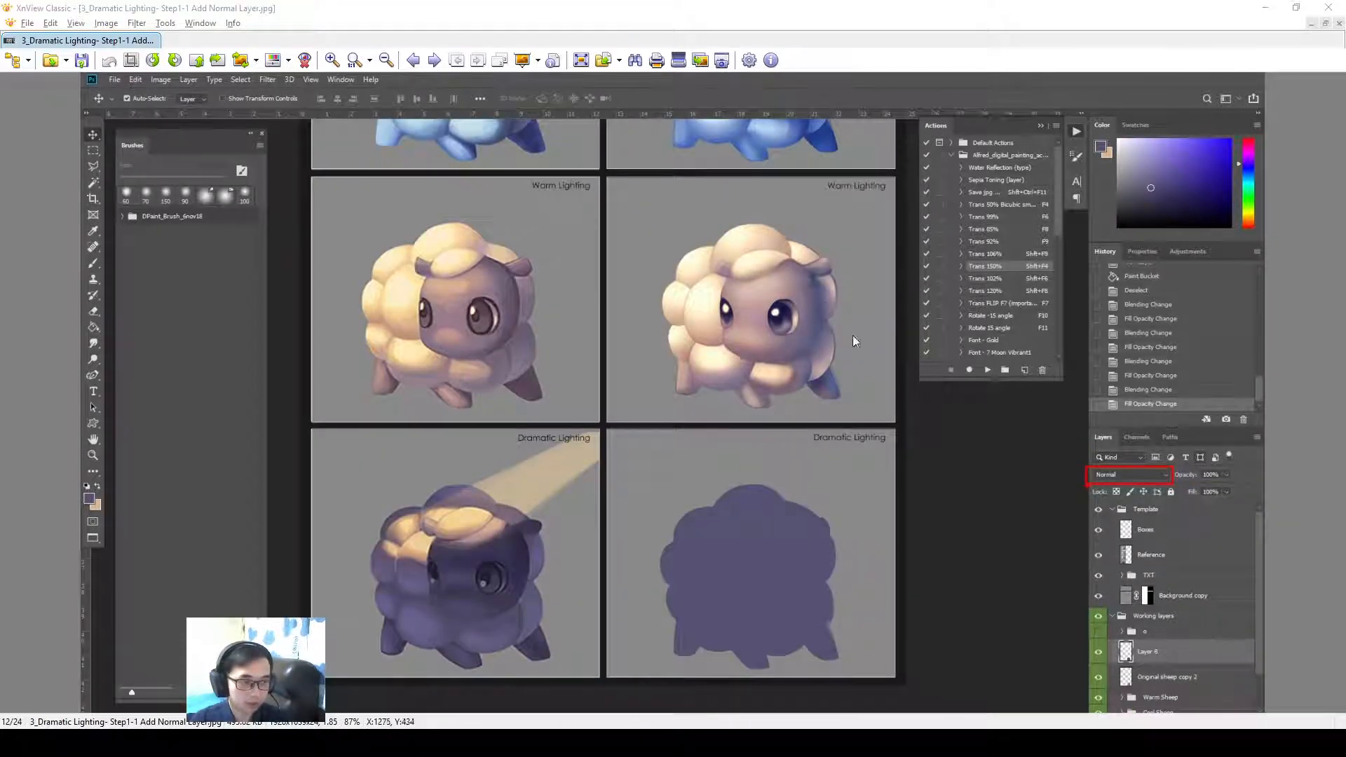
Switch back to Photoshop, sample a light blue from the cool sheep, and paint it over the warm sheep's shaded right side on Layer 1
left_click(1266, 7)
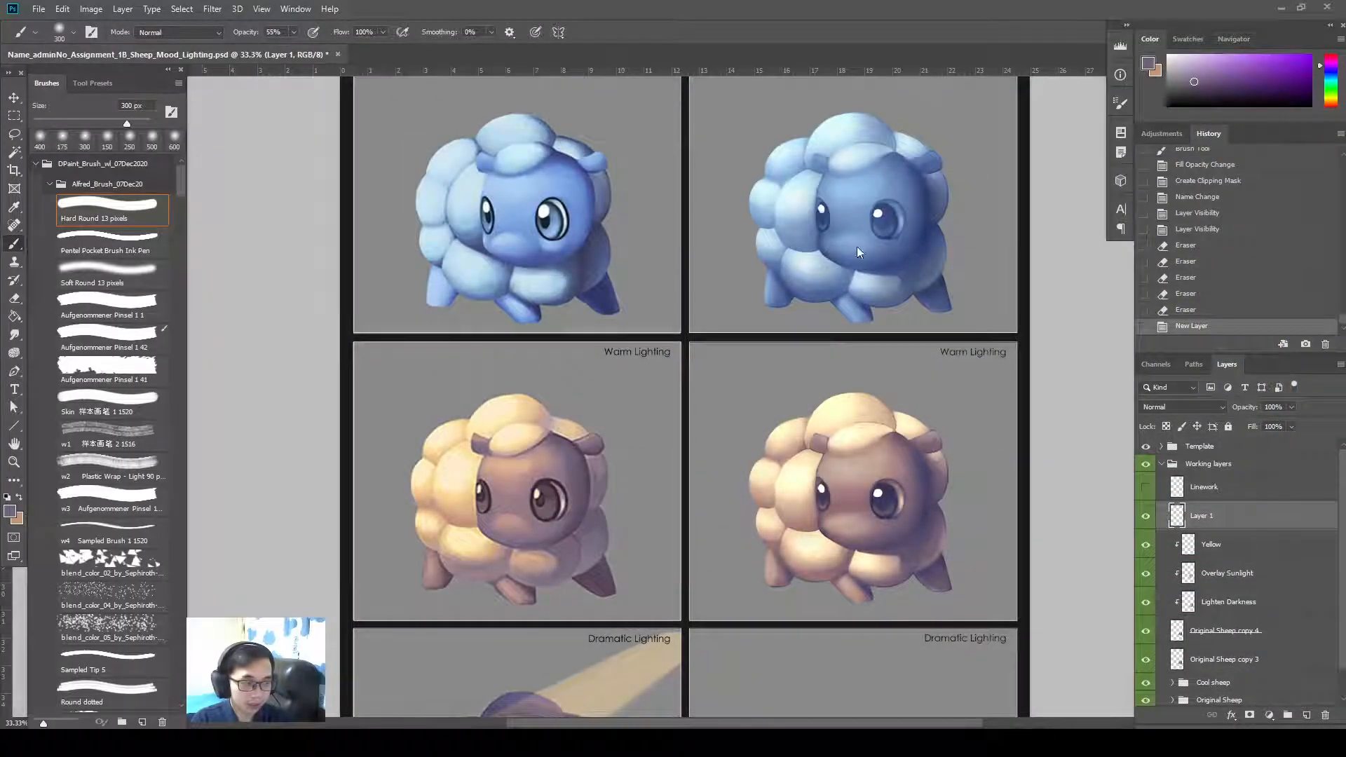
mouse_move(869, 458)
left_mouse_down()
mouse_move(876, 494)
mouse_move(933, 491)
left_mouse_up()
key("ctrl+z")
left_click(859, 189, "alt")
mouse_move(926, 469)
left_mouse_down()
mouse_move(934, 492)
mouse_move(929, 554)
left_mouse_up()
mouse_move(926, 522)
left_mouse_down()
mouse_move(928, 561)
mouse_move(951, 589)
left_mouse_up()
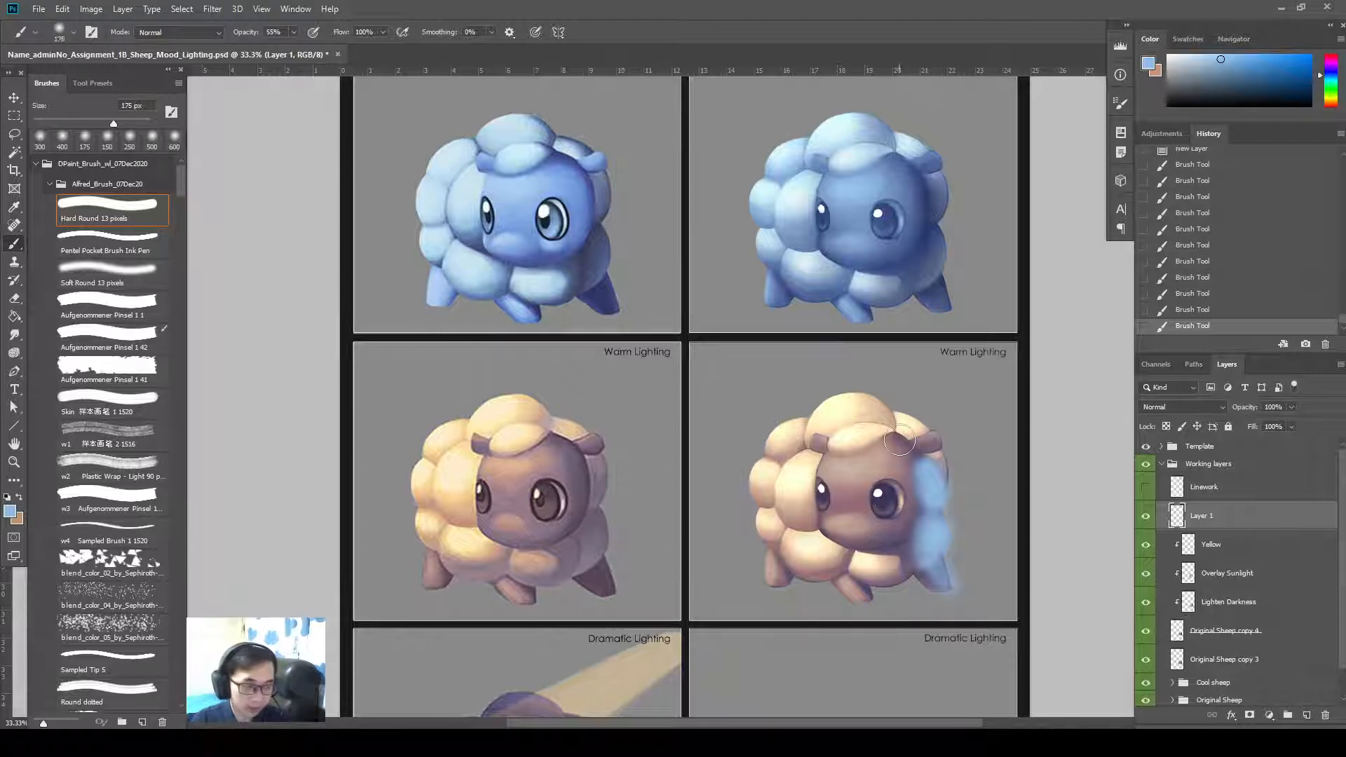
Paint light blue over the warm sheep's face on Layer 1
key("bracketleft")
key("bracketleft")
mouse_move(892, 444)
left_mouse_down()
mouse_move(907, 518)
mouse_move(865, 532)
mouse_move(882, 525)
mouse_move(815, 521)
mouse_move(837, 508)
mouse_move(877, 518)
mouse_move(824, 494)
mouse_move(840, 477)
mouse_move(832, 488)
mouse_move(872, 490)
left_mouse_up()
key("bracketright")
key("bracketright")
key("bracketright")
key("bracketright")
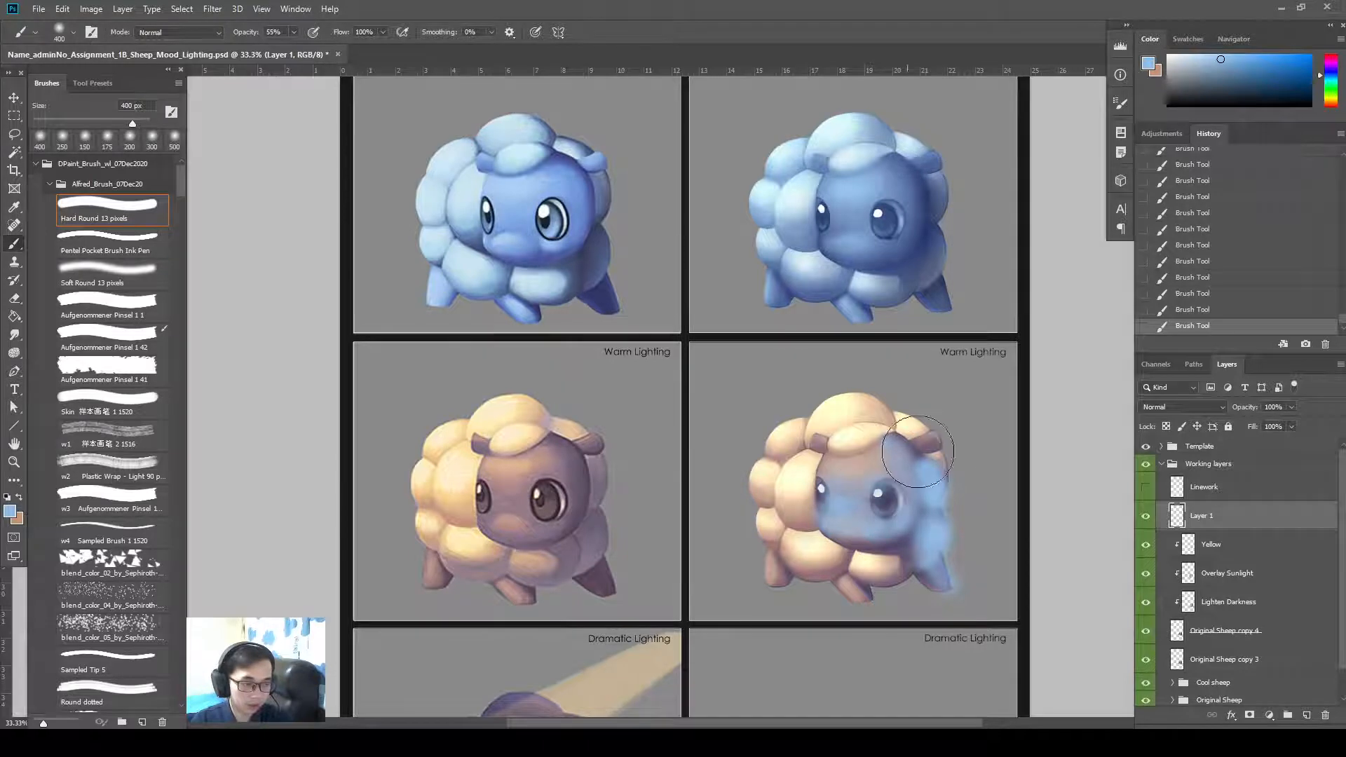
Paint light blue over the warm sheep's left ear with a 200 px brush, and its front foot and lower-left wool with 150 px
key("bracketleft")
key("bracketleft")
key("bracketleft")
key("bracketleft")
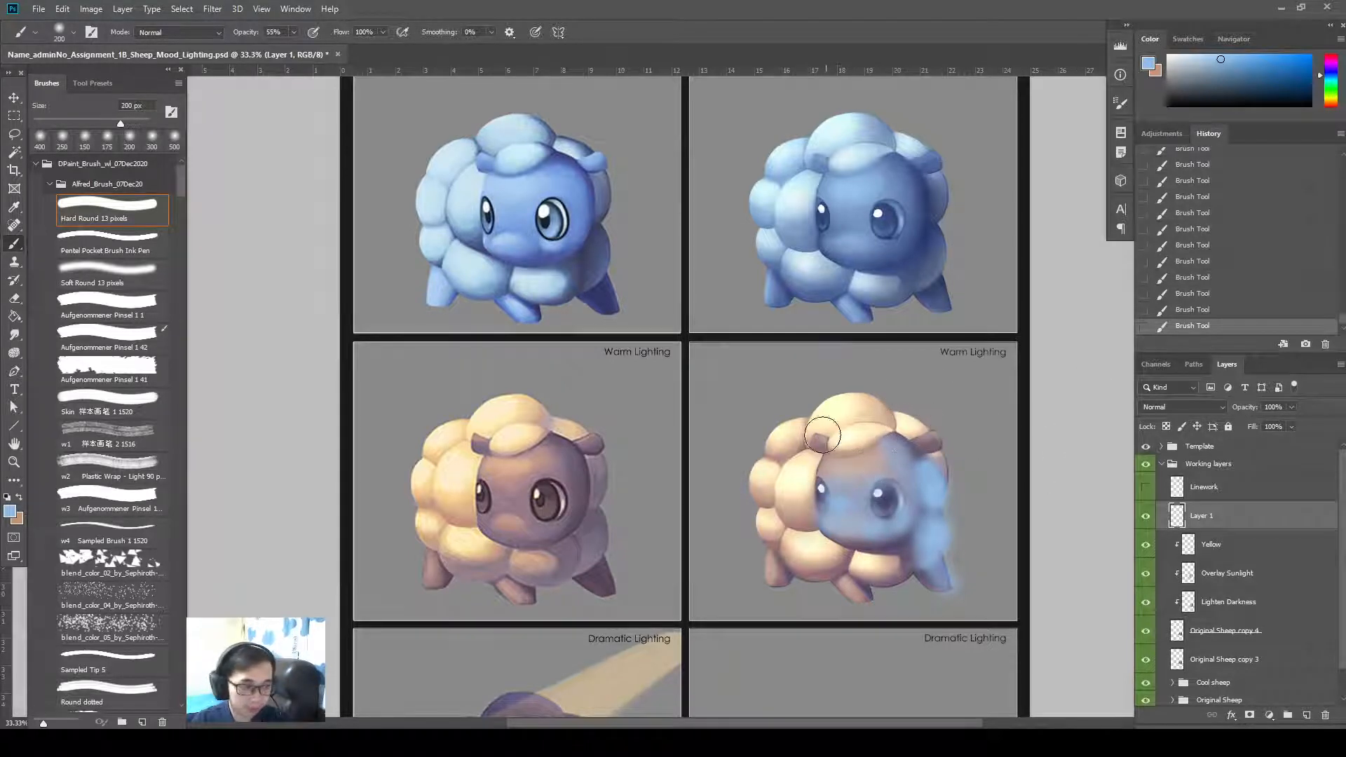
left_click_drag(820, 446, 818, 448)
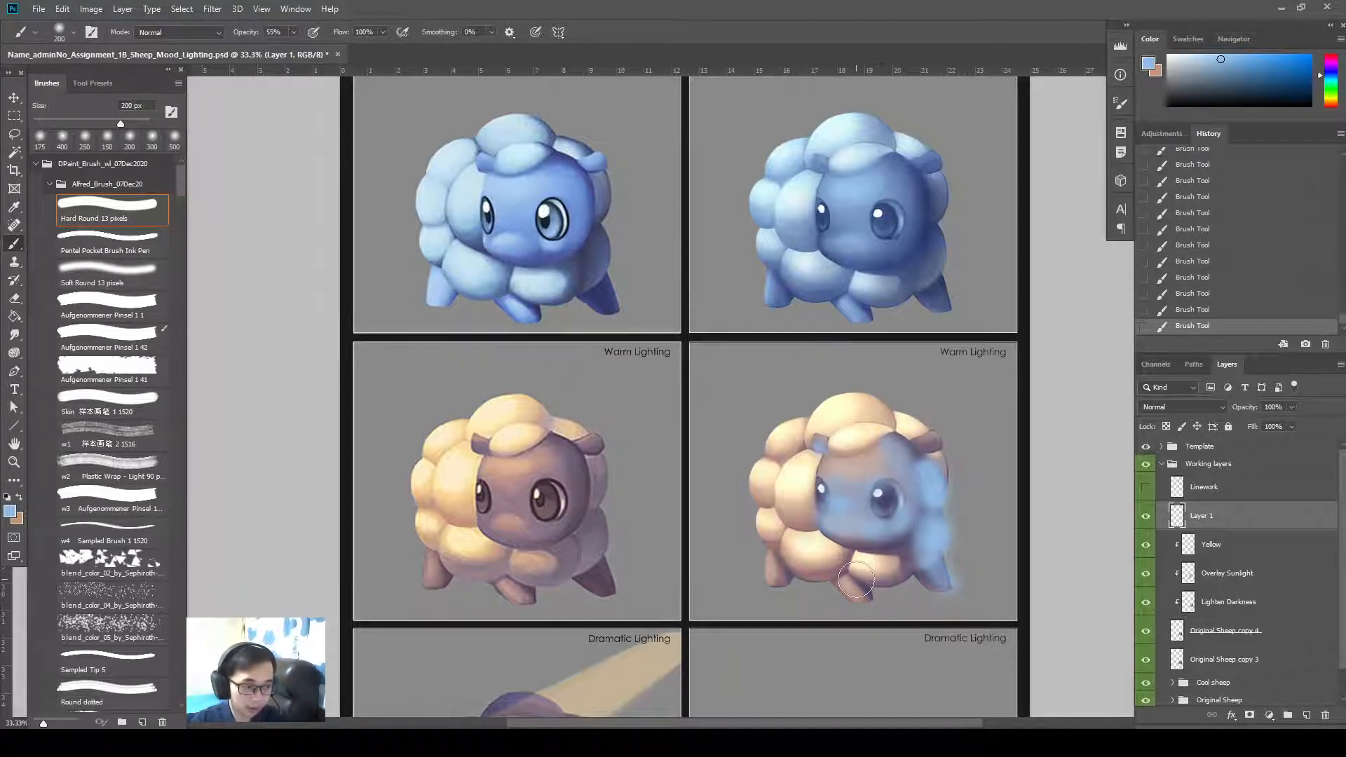
key("bracketleft")
key("bracketleft")
left_click_drag(855, 579, 876, 601)
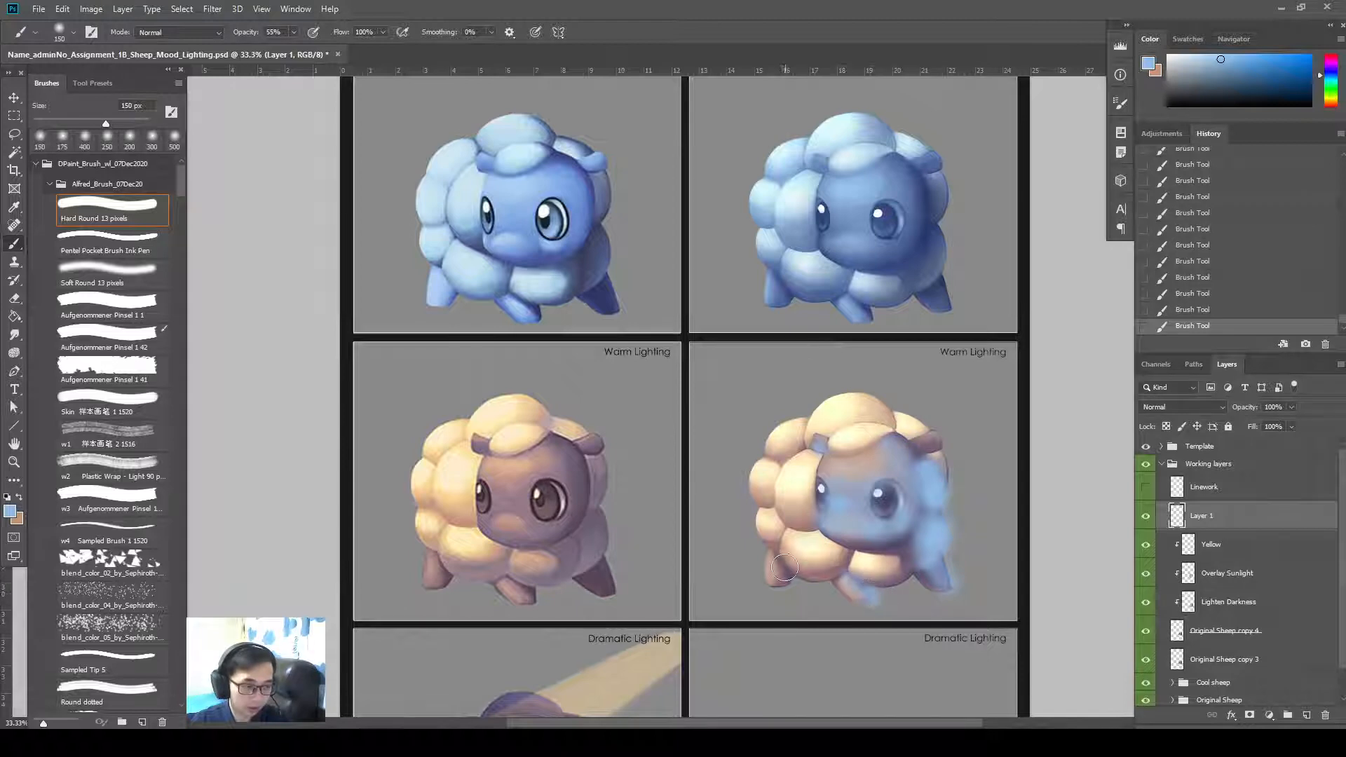
mouse_move(779, 562)
left_mouse_down()
mouse_move(789, 579)
mouse_move(846, 561)
left_mouse_up()
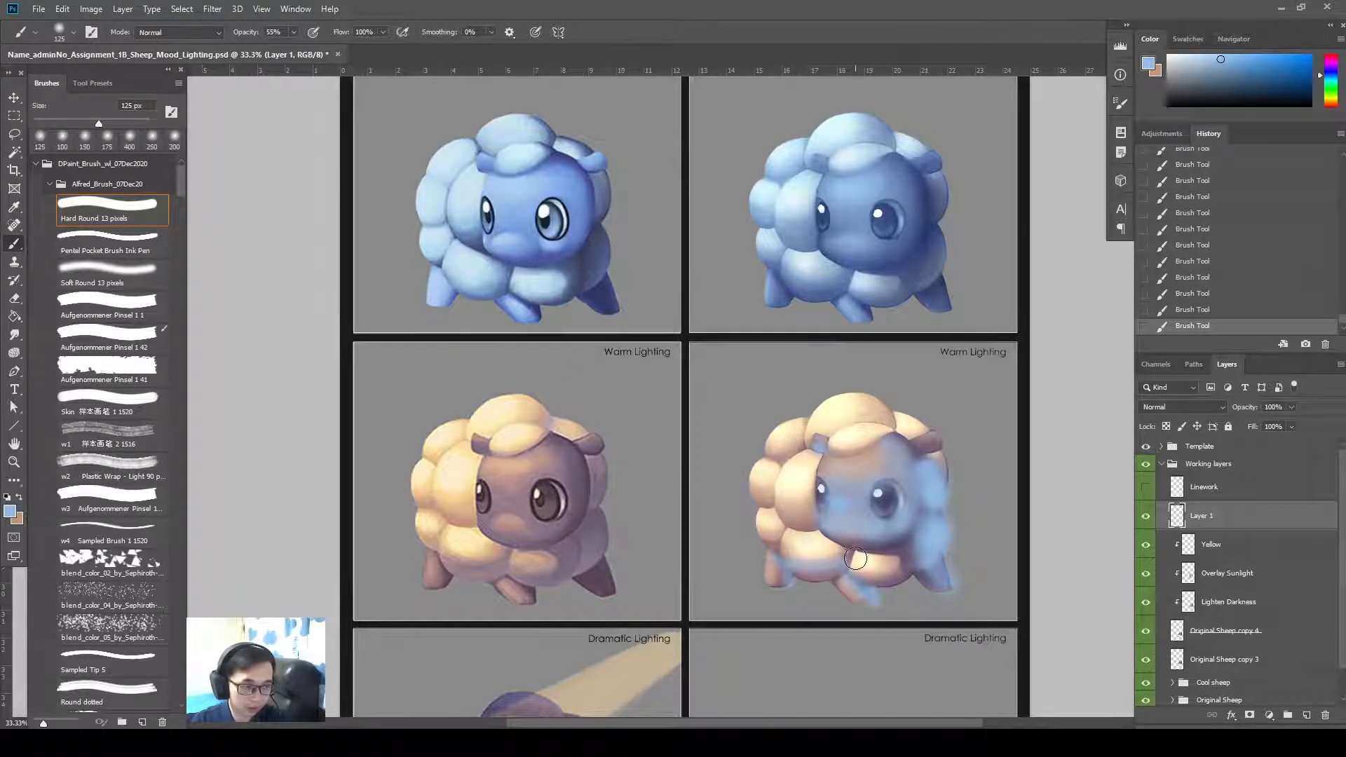
Lower Layer 1's opacity to 26% and clip it to the warm sheep
key("bracketright")
key("bracketright")
key("bracketright")
mouse_move(1250, 409)
left_mouse_down()
mouse_move(1185, 417)
mouse_move(1209, 416)
left_mouse_up()
left_click(1234, 529, "alt")
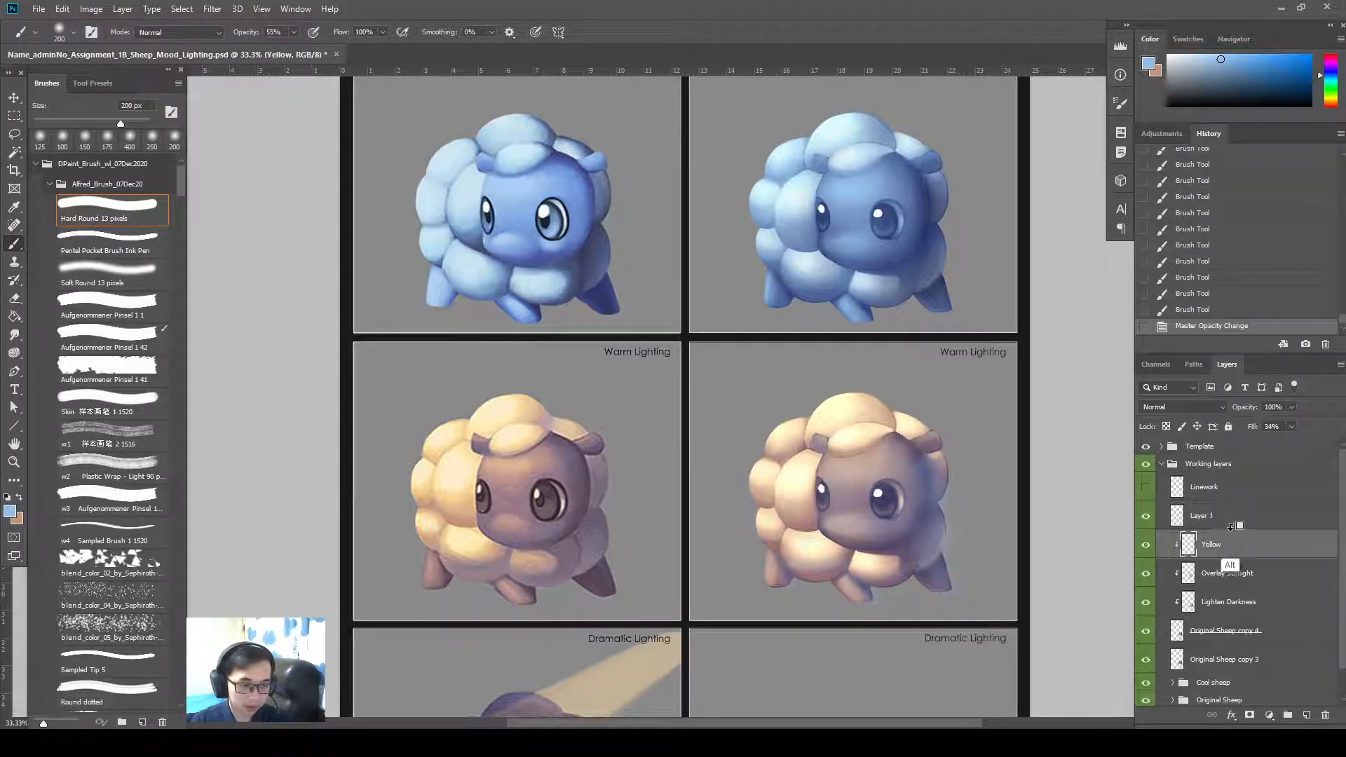
Move the clipped blue layer below Yellow and rename it Blue
left_click_drag(1212, 522, 1225, 552)
type("Bl")
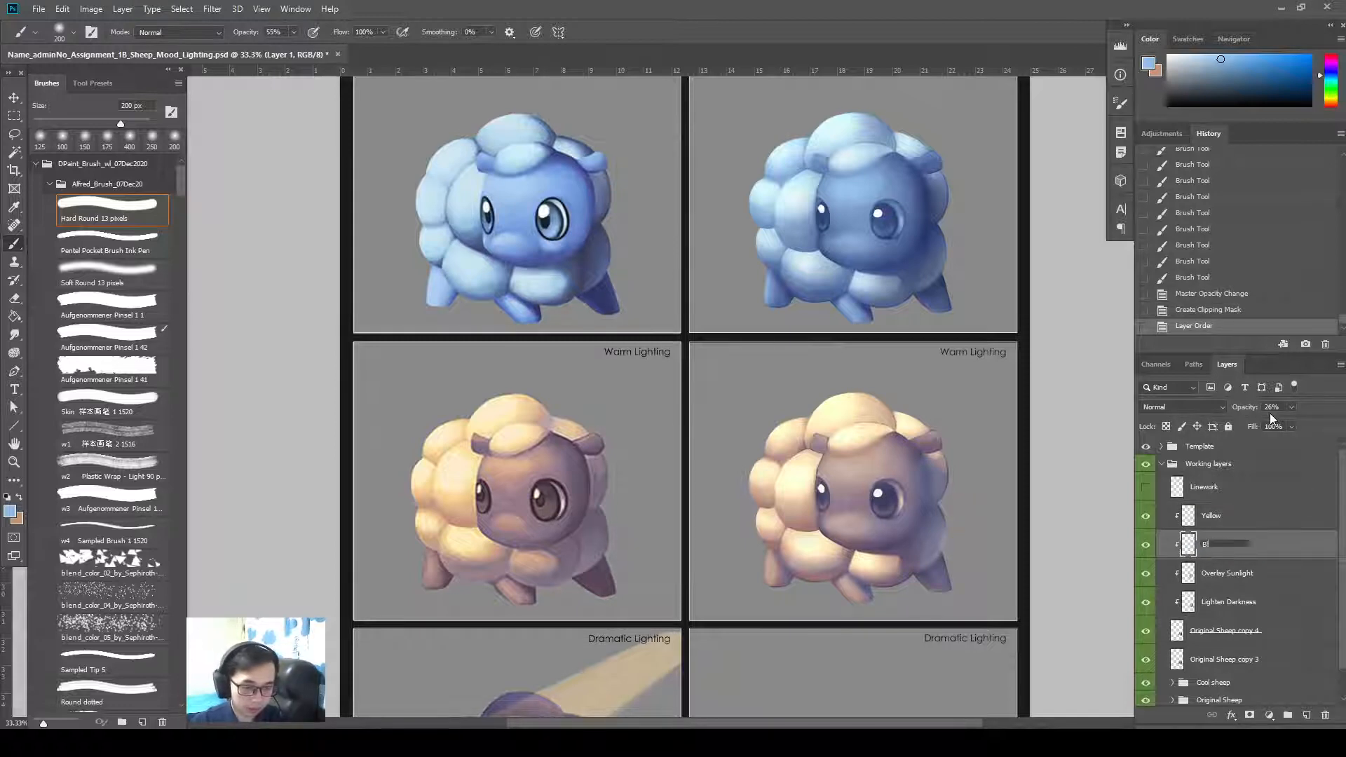
type("ue")
key("Return")
Erase part of the Blue layer over the warm sheep's face with a 300 px eraser at 22% opacity
scroll(690, 397, "up", 1)
key("e")
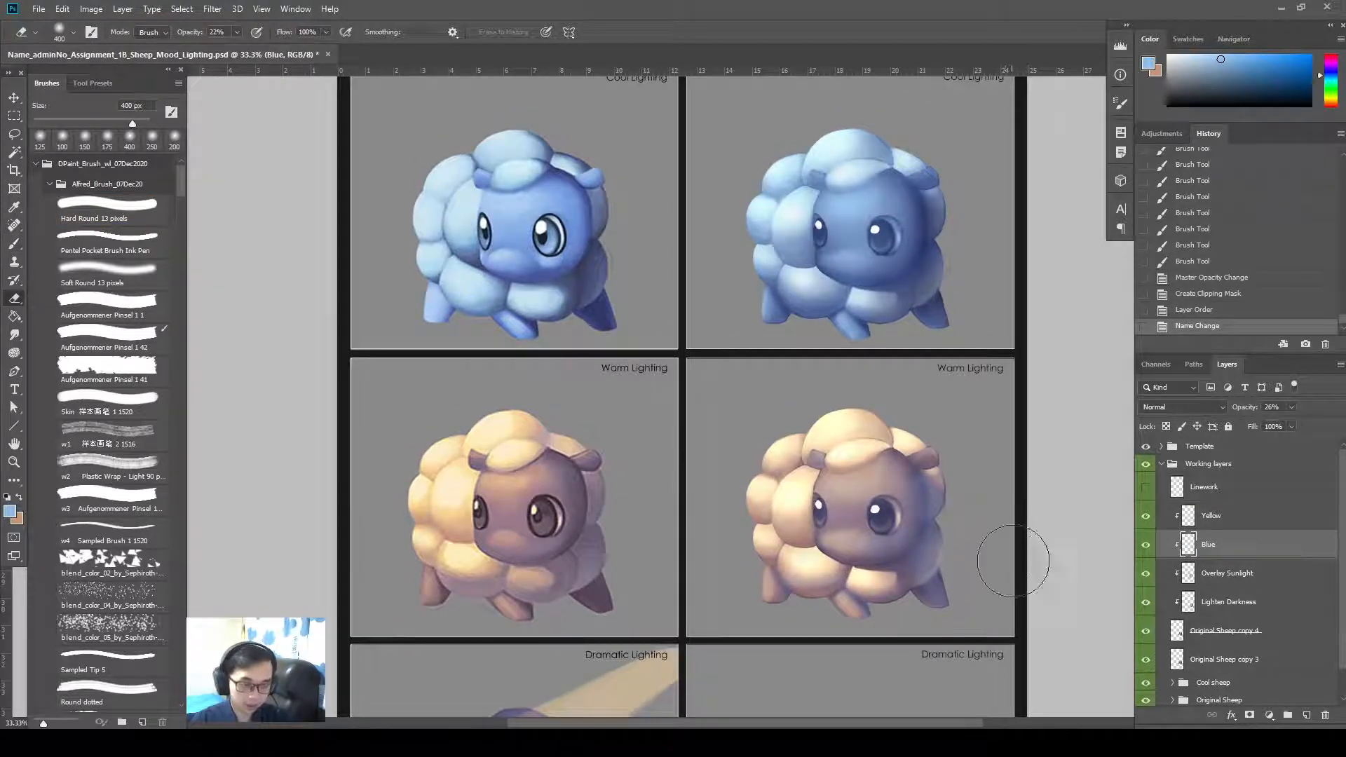
key("[")
mouse_move(899, 496)
left_mouse_down()
mouse_move(890, 527)
mouse_move(859, 543)
left_mouse_up()
Compare the warm sheep with the Blue layer hidden and shown
left_click(1145, 545)
left_click(1146, 544)
left_click(1146, 545)
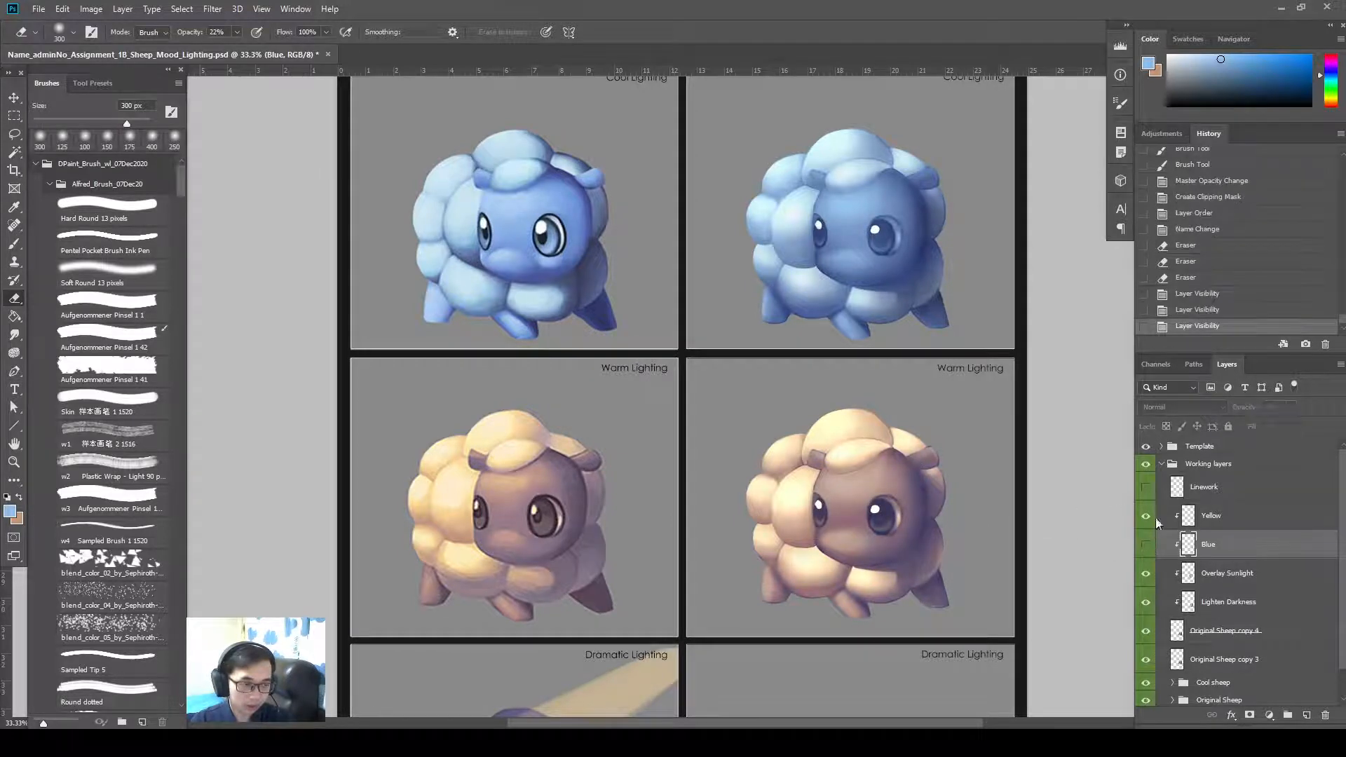
left_click(1147, 546)
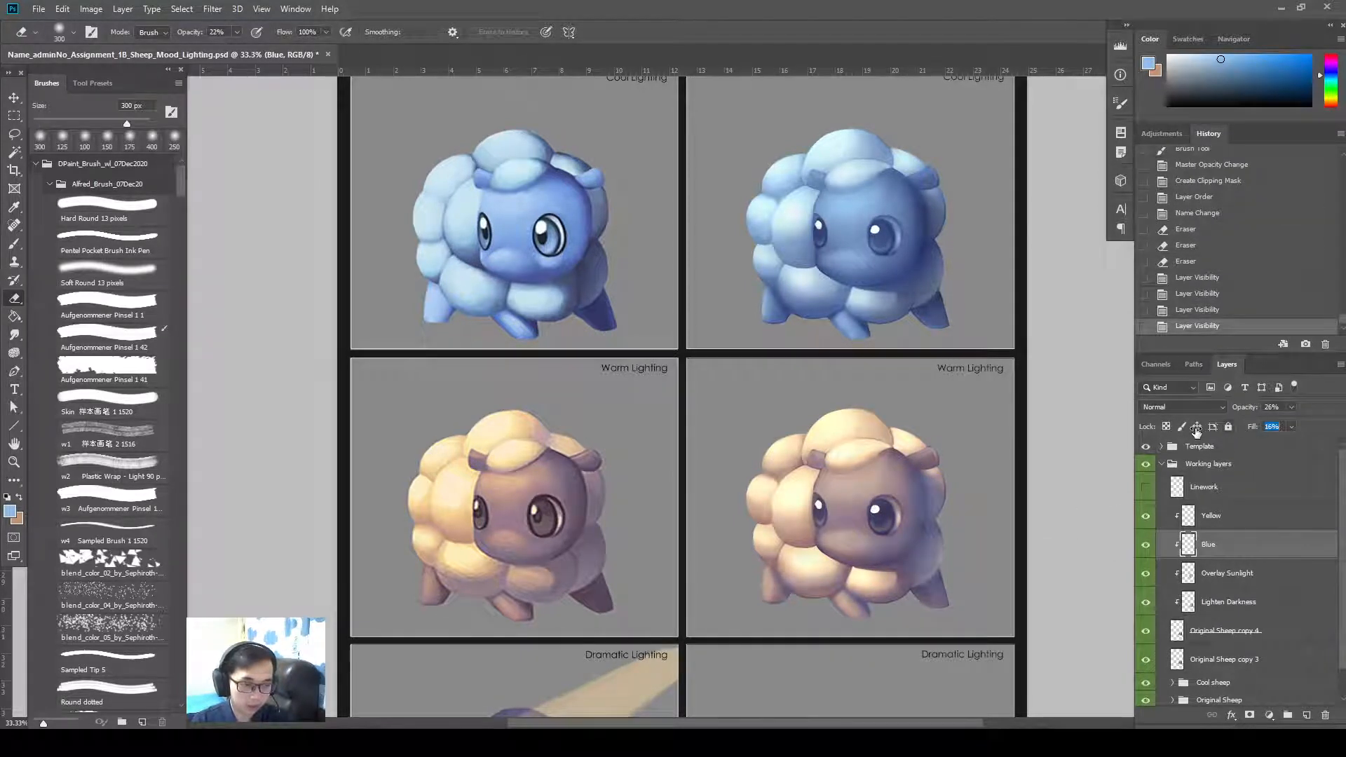
Try a 35% fill on the Blue layer, comparing it hidden and shown, and set the fill to 45%
left_click_drag(1196, 430, 1212, 431)
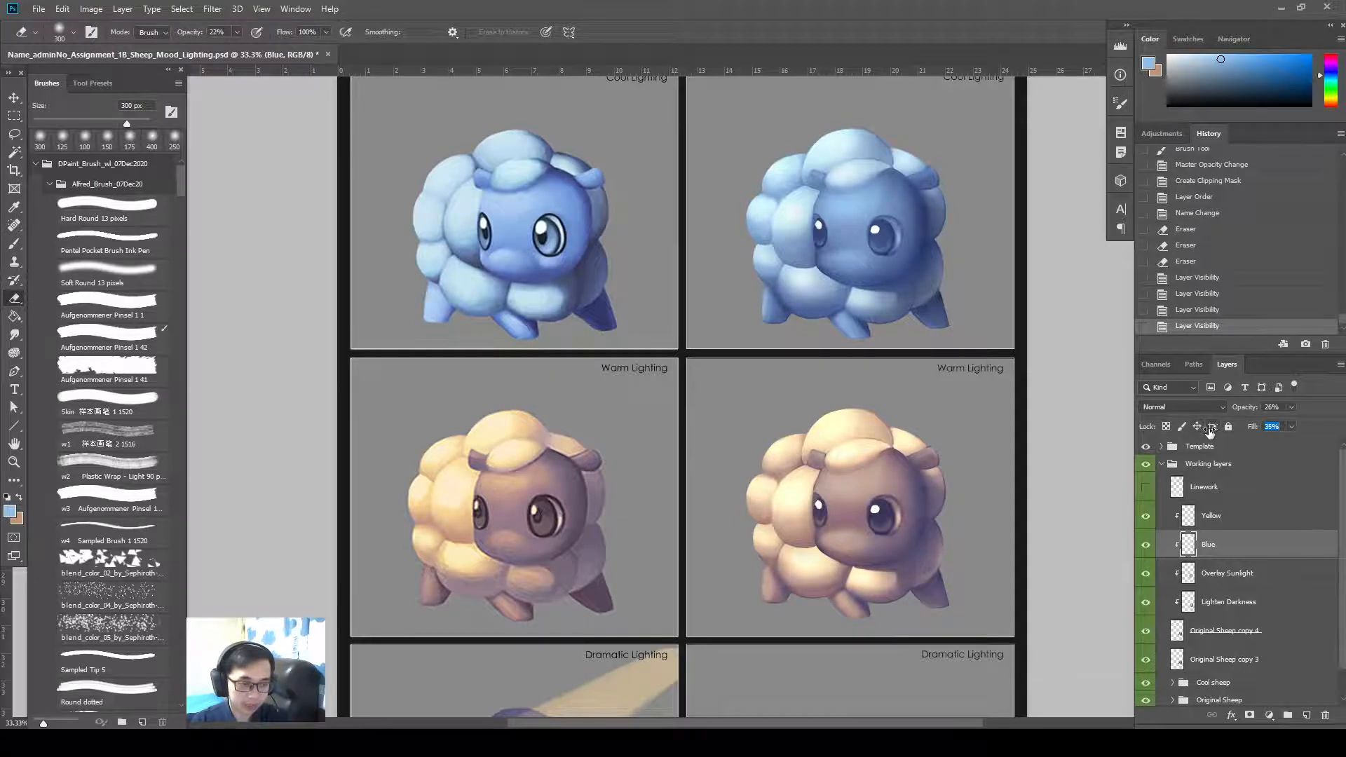
key("bracketleft")
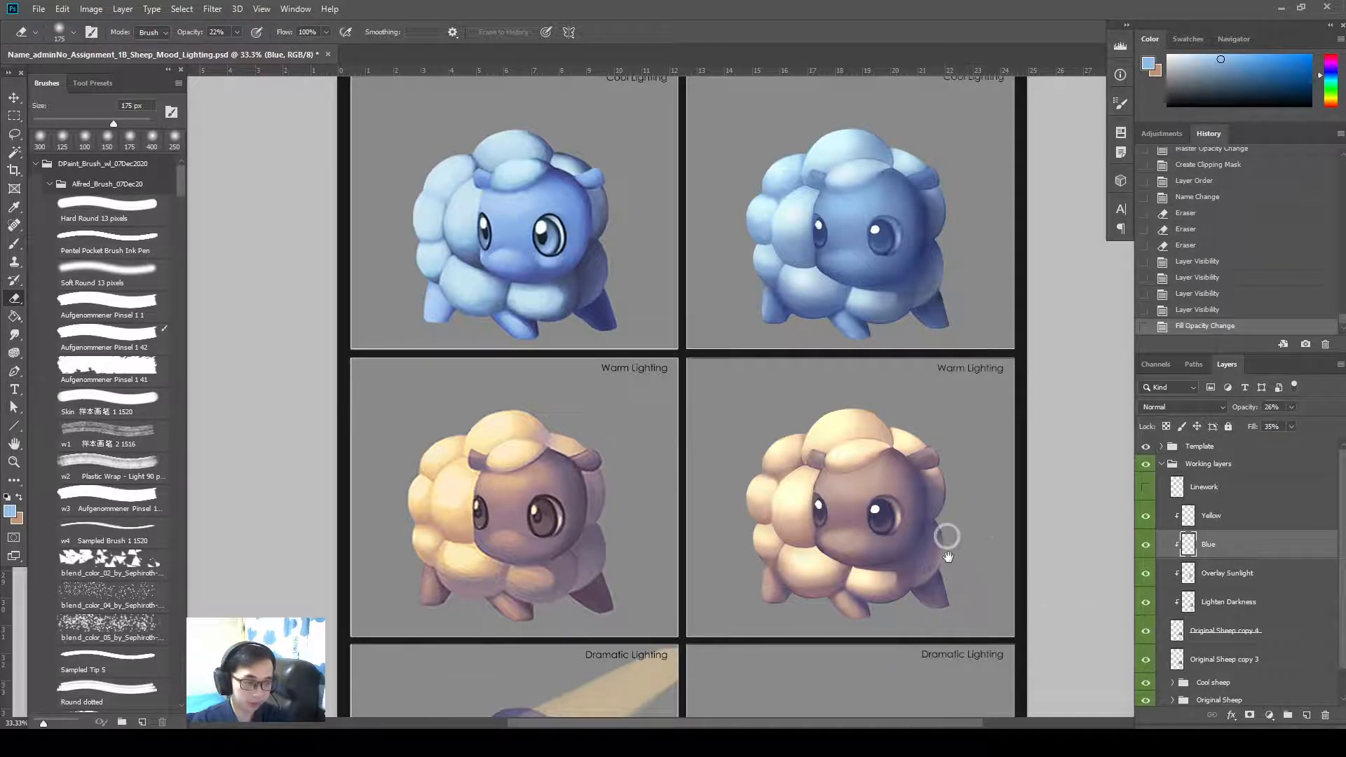
left_click_drag(946, 535, 1001, 491)
left_click(1145, 546)
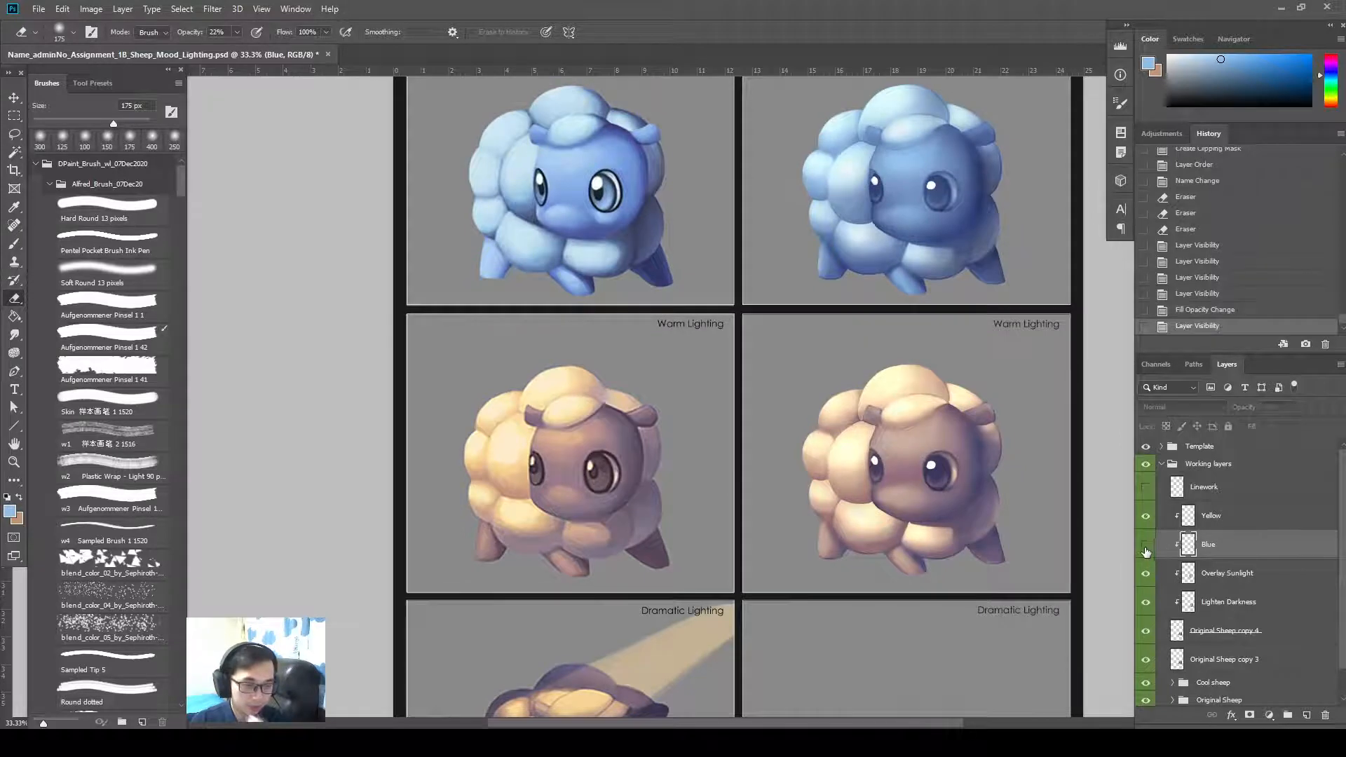
left_click(1146, 547)
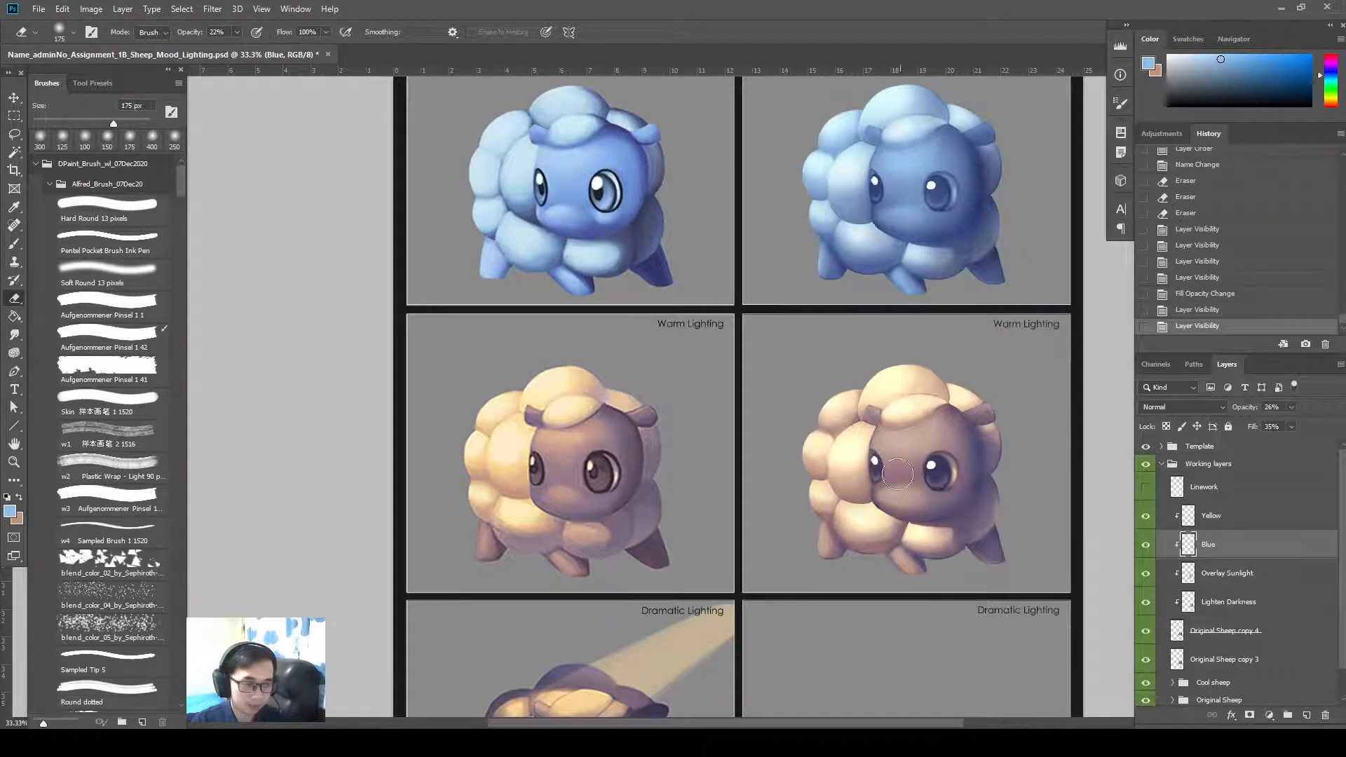
type("45")
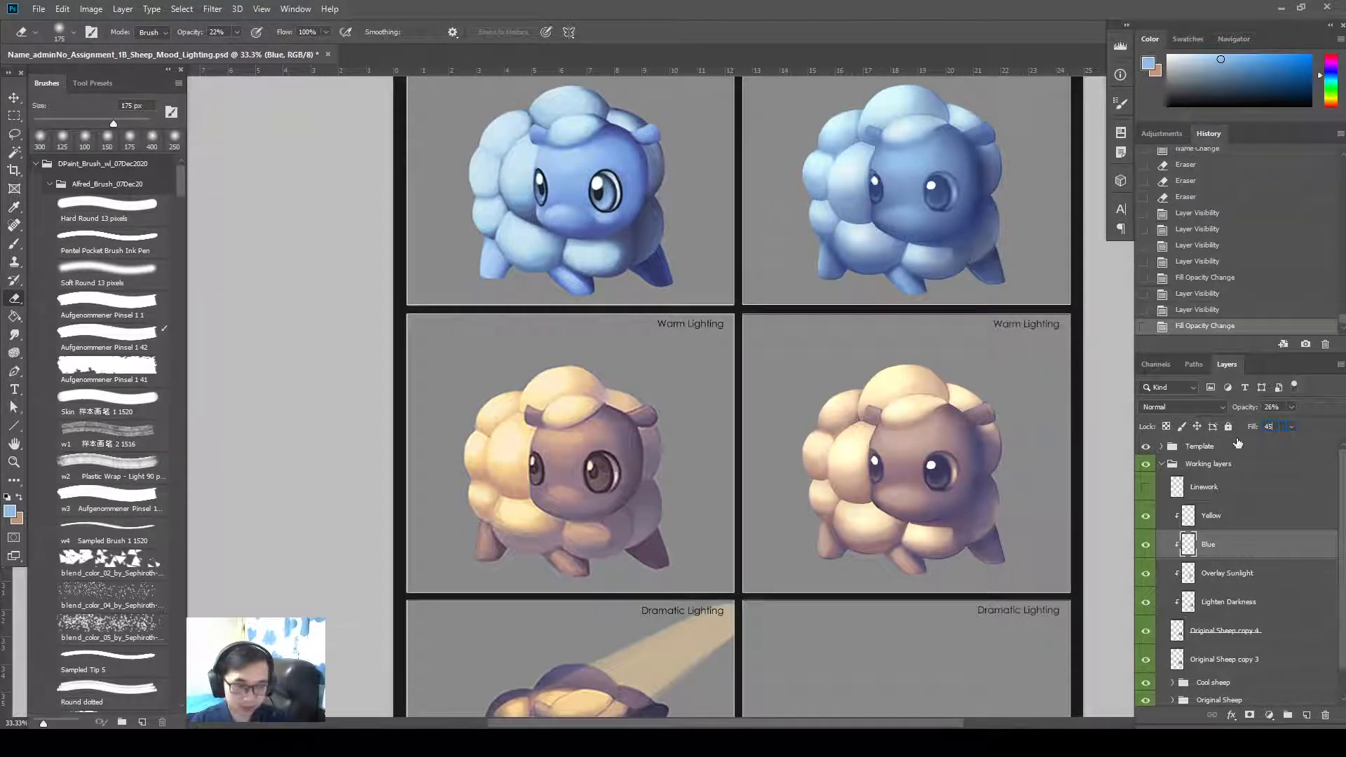
Erase part of the Blue layer along the warm sheep's right side with a 175 px eraser and compare the layer hidden and shown
mouse_move(967, 491)
left_mouse_down()
mouse_move(979, 528)
mouse_move(1040, 597)
mouse_move(1114, 526)
left_mouse_up()
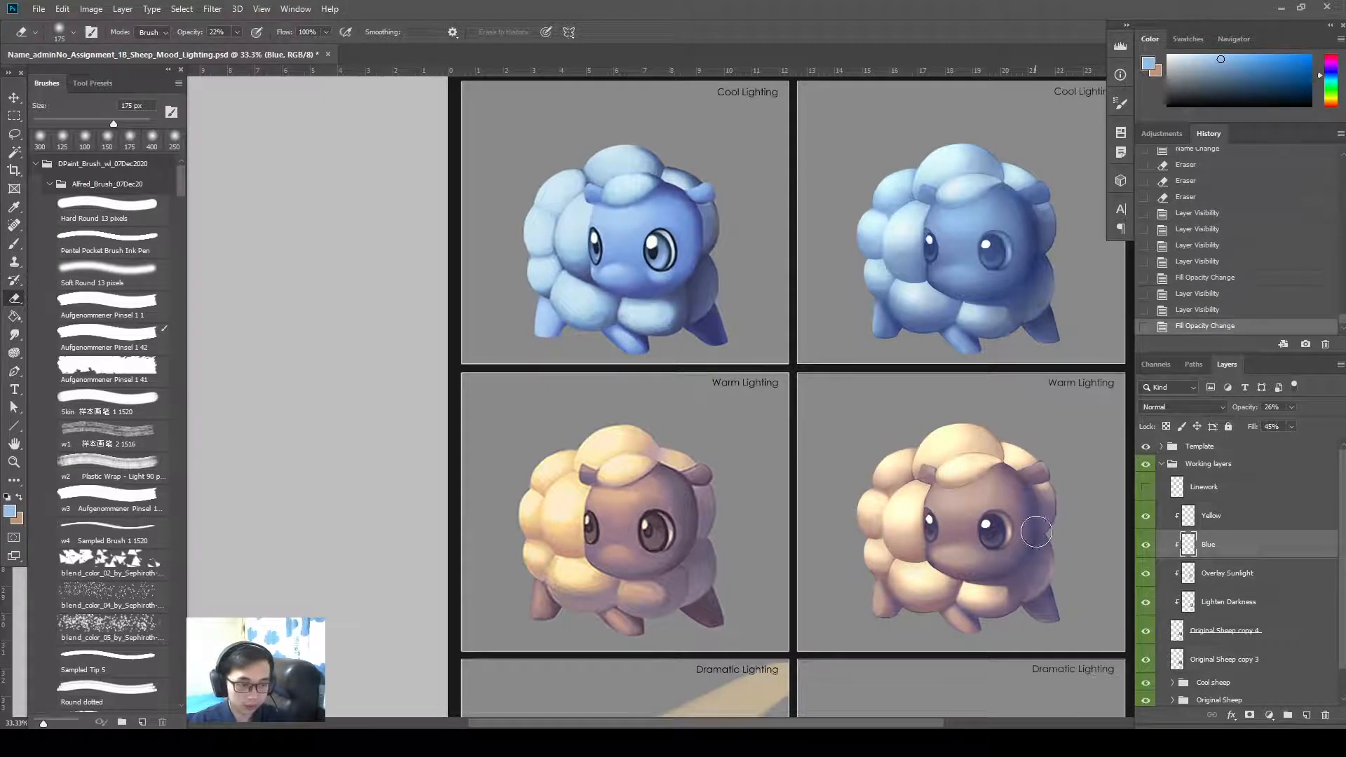
mouse_move(1035, 526)
left_mouse_down()
mouse_move(1030, 575)
mouse_move(1058, 517)
mouse_move(1037, 524)
mouse_move(1042, 556)
mouse_move(1046, 539)
mouse_move(1027, 566)
mouse_move(1033, 500)
mouse_move(1049, 533)
mouse_move(1038, 493)
mouse_move(1031, 545)
left_mouse_up()
key("ctrl+z")
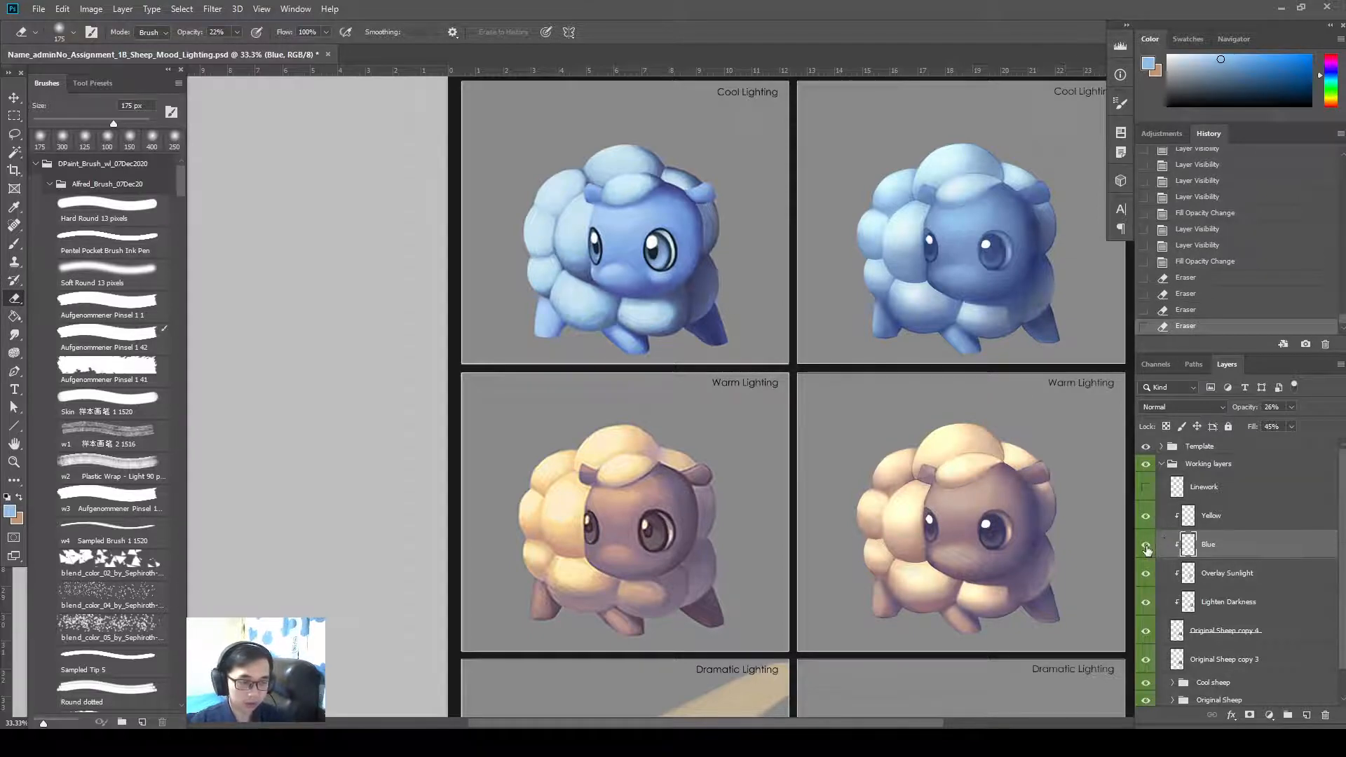
left_click(1147, 546)
left_click(1147, 546)
scroll(1041, 535, "down", 1)
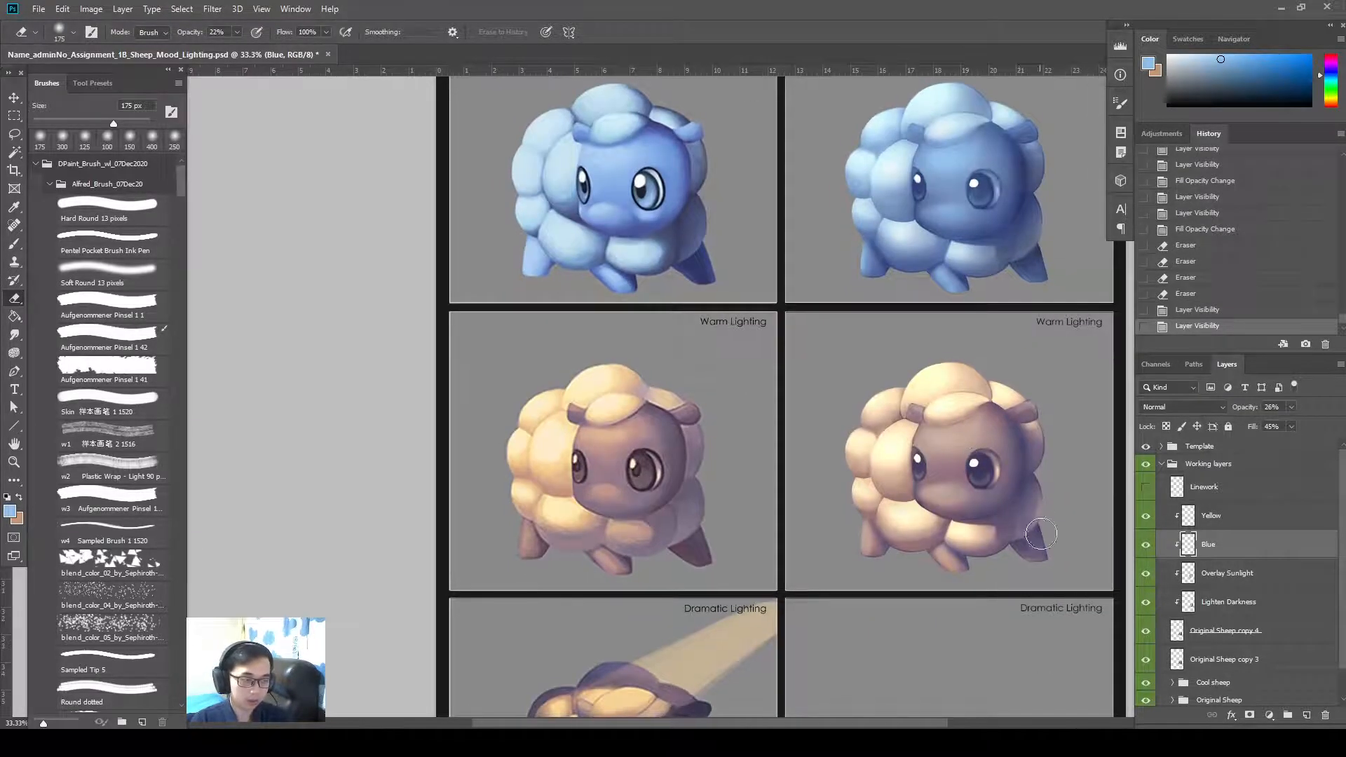
left_click_drag(1017, 543, 988, 556)
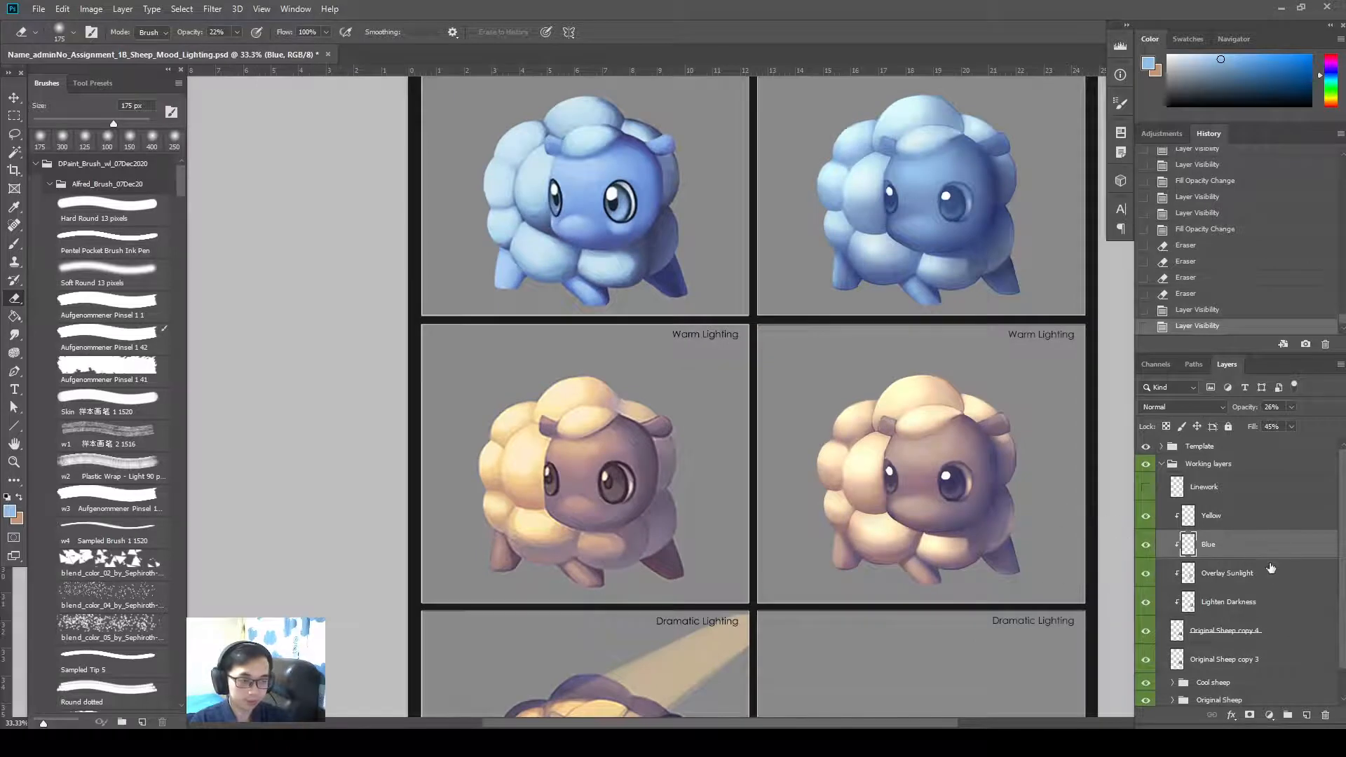
Darken the warm sheep's face on Original Sheep copy 4 using the Burn tool on midtones at 11% exposure, undoing unwanted strokes
left_click(1255, 629)
key("o")
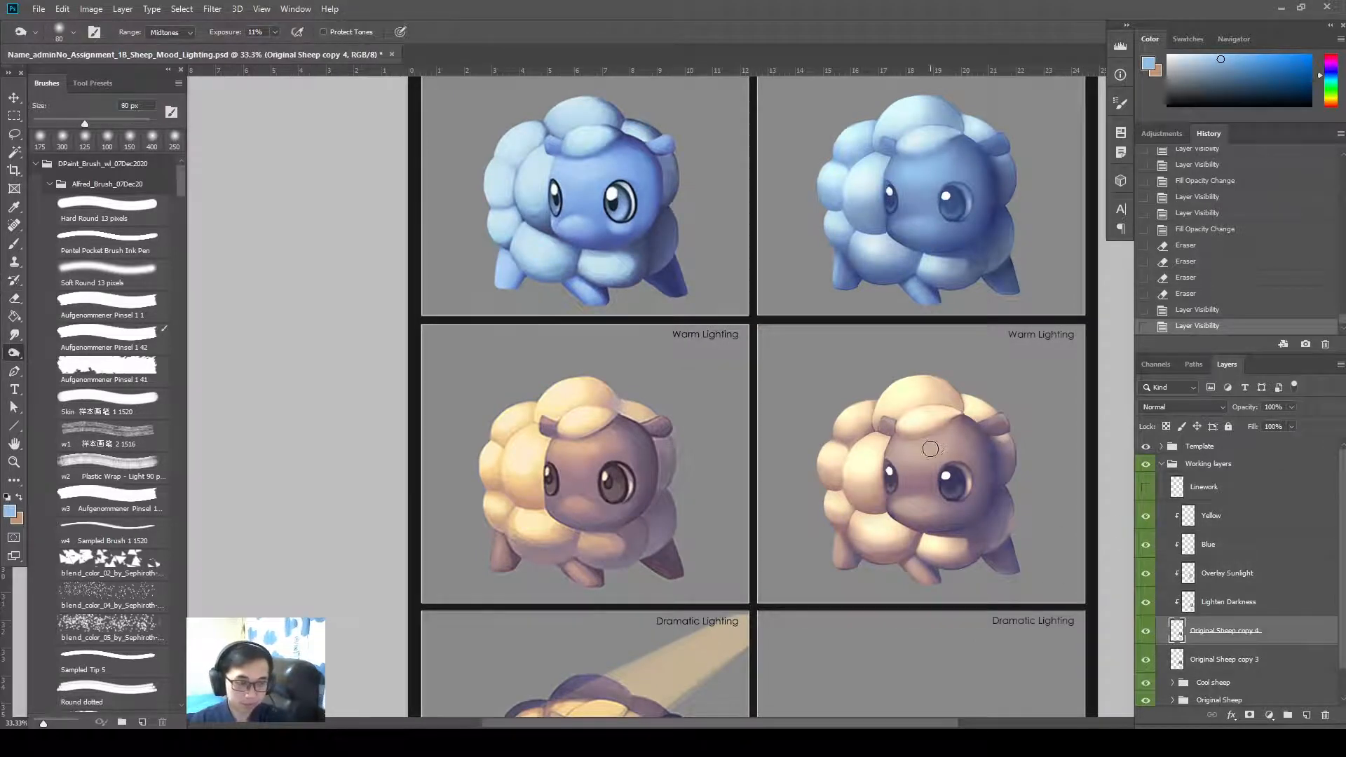
key("bracketleft")
key("bracketleft")
key("bracketright")
key("bracketright")
key("bracketright")
key("bracketright")
key("bracketright")
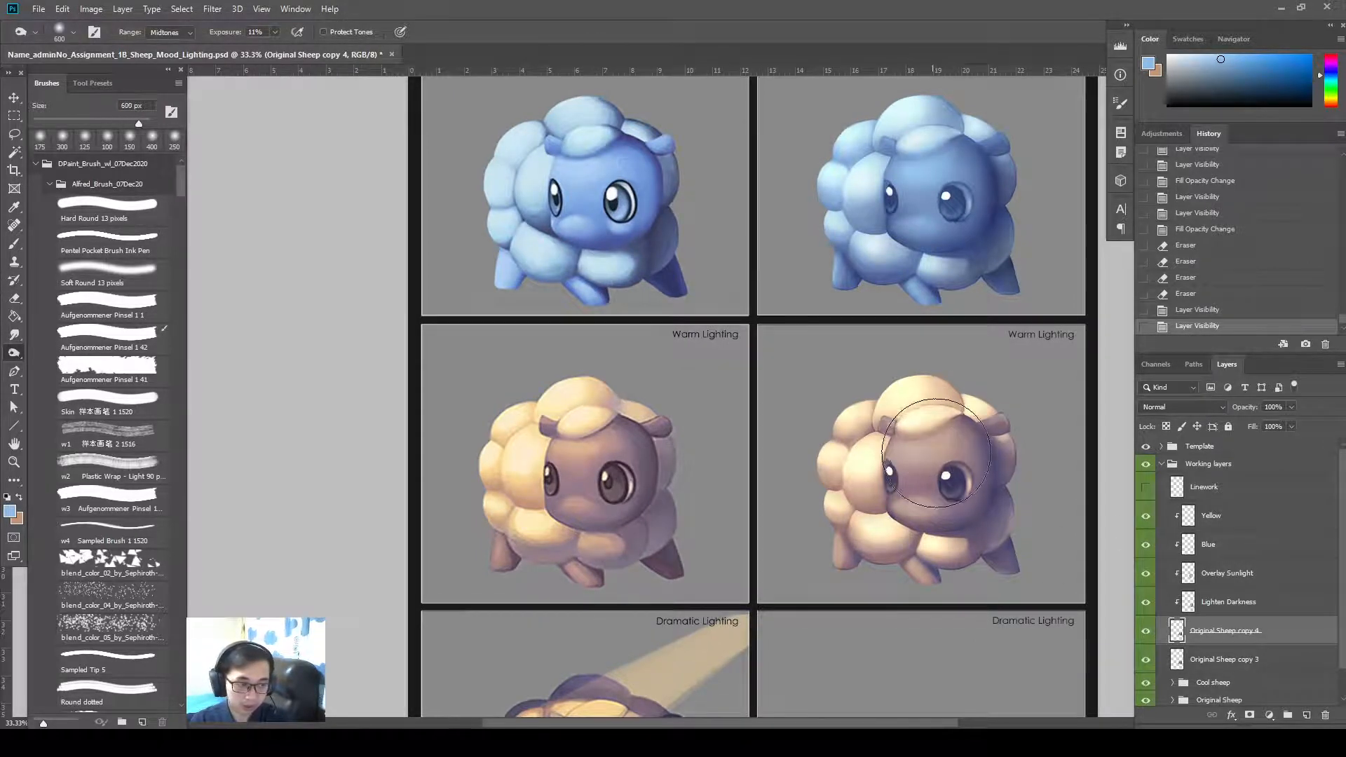
mouse_move(944, 449)
left_mouse_down()
mouse_move(936, 443)
mouse_move(963, 437)
mouse_move(942, 427)
mouse_move(958, 436)
left_mouse_up()
key("ctrl+z")
key("bracketleft")
key("bracketleft")
key("bracketright")
key("ctrl+z")
mouse_move(922, 495)
left_mouse_down()
mouse_move(911, 453)
mouse_move(1008, 407)
mouse_move(959, 432)
left_mouse_up()
Smudge the upper-right part of the warm sheep's face on Original Sheep copy 4 with an 80 px brush at 95% strength
key("r")
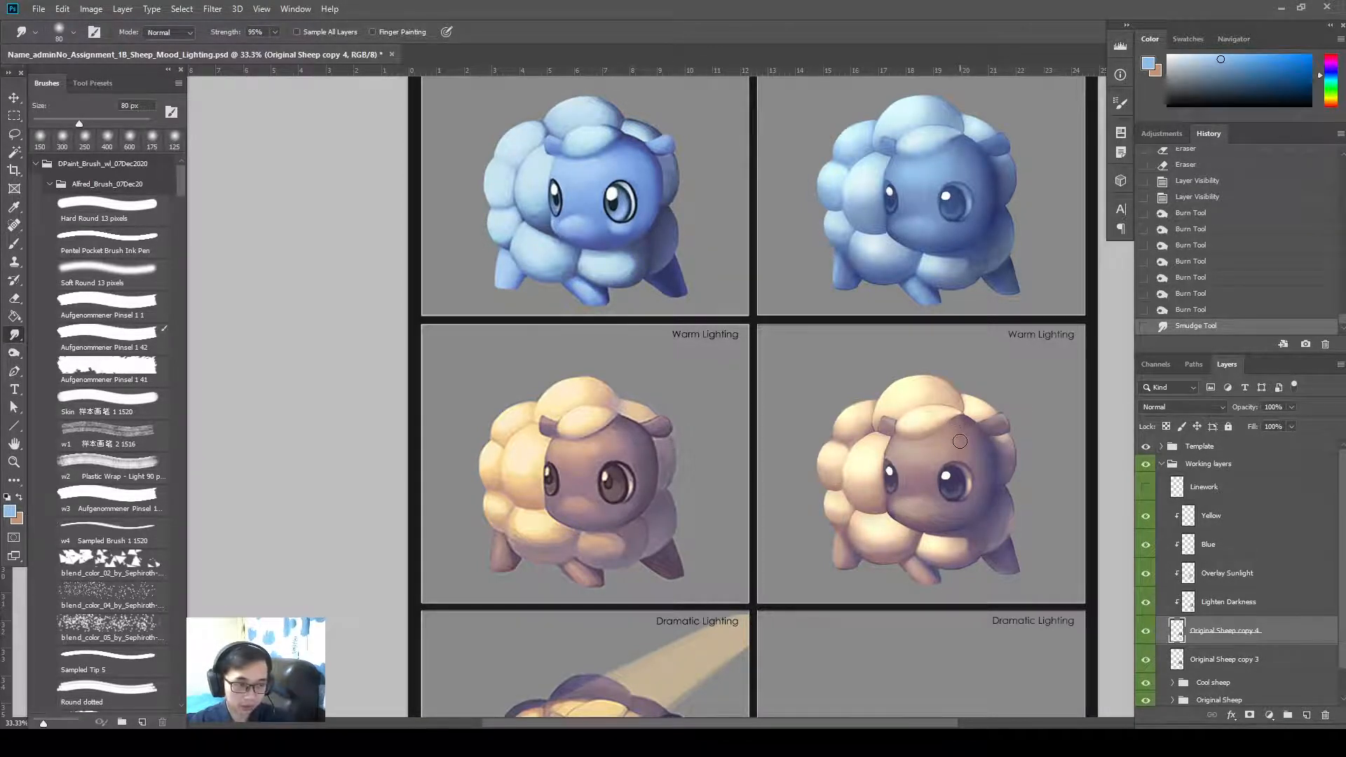
left_click_drag(959, 441, 982, 385)
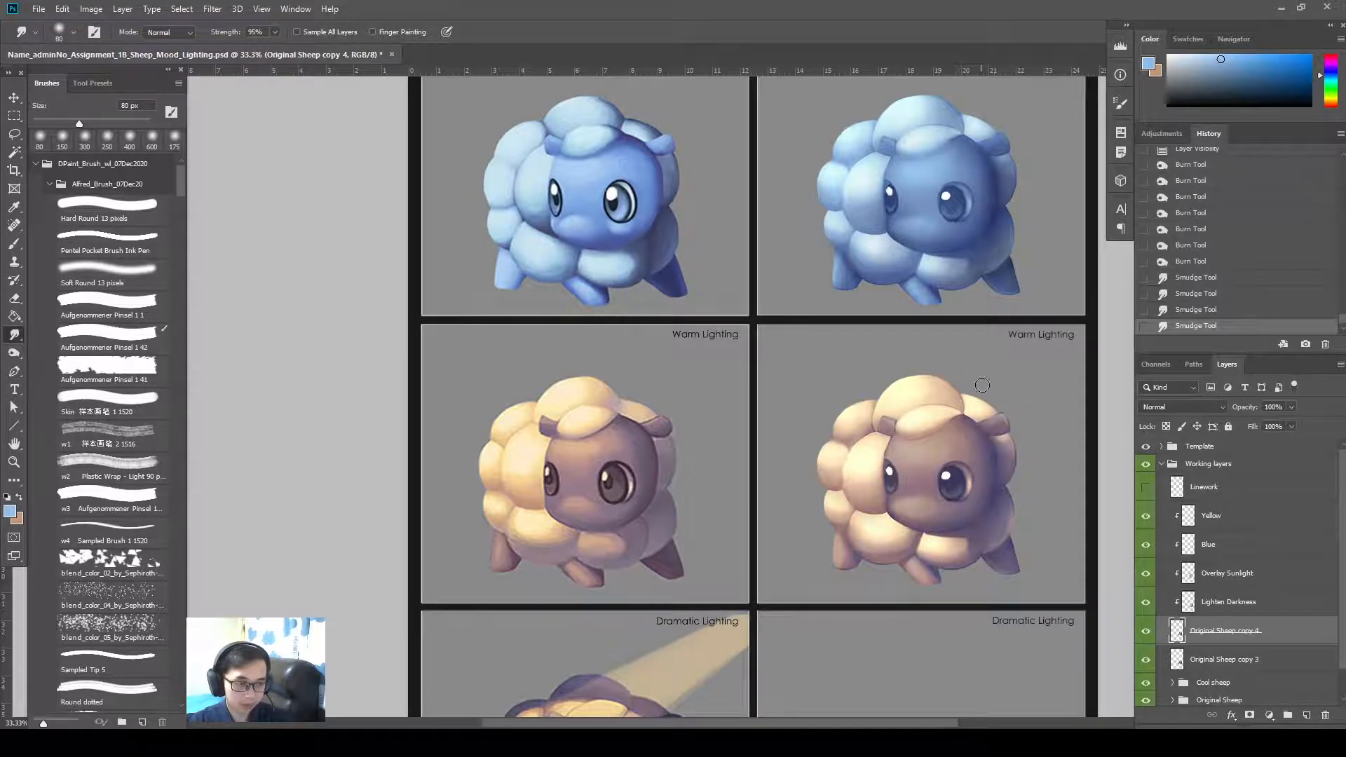
left_click_drag(983, 466, 965, 366)
left_click_drag(881, 474, 844, 544)
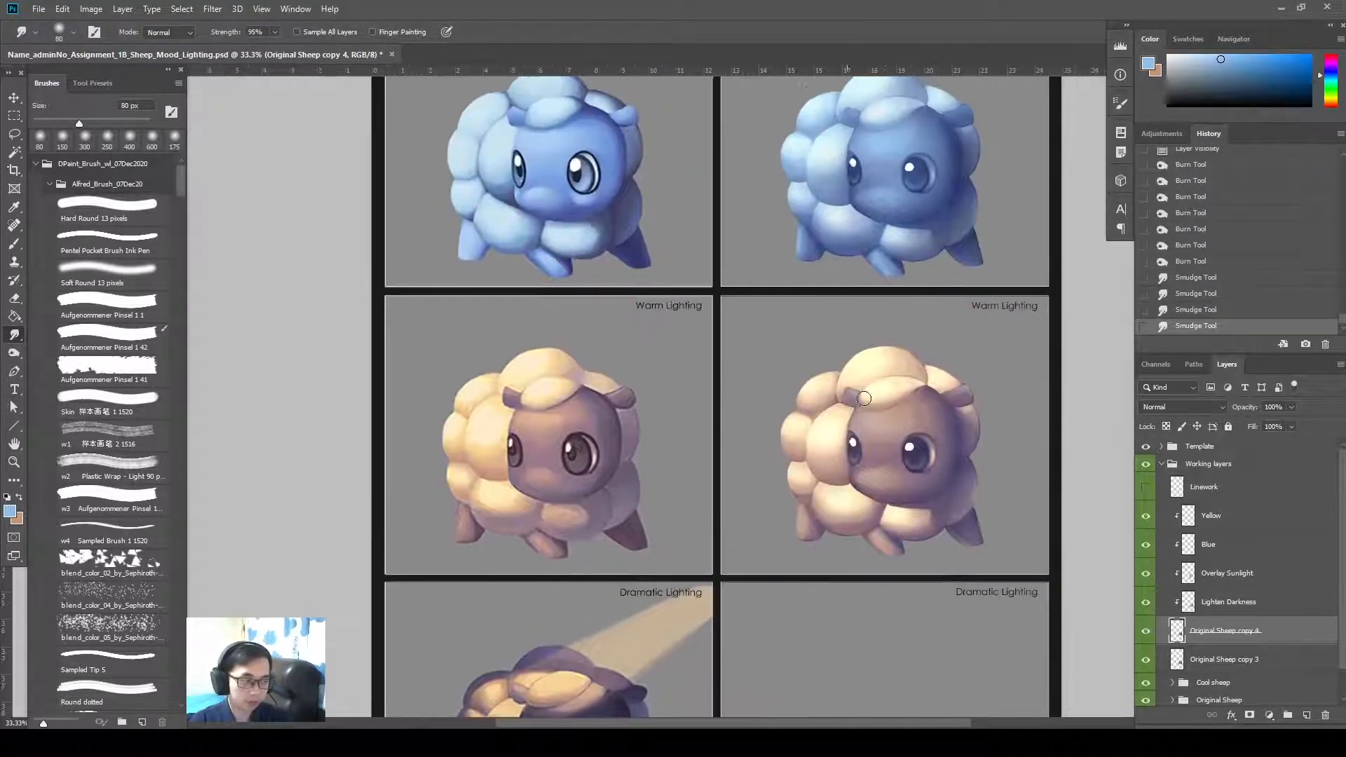
left_click_drag(971, 460, 969, 470)
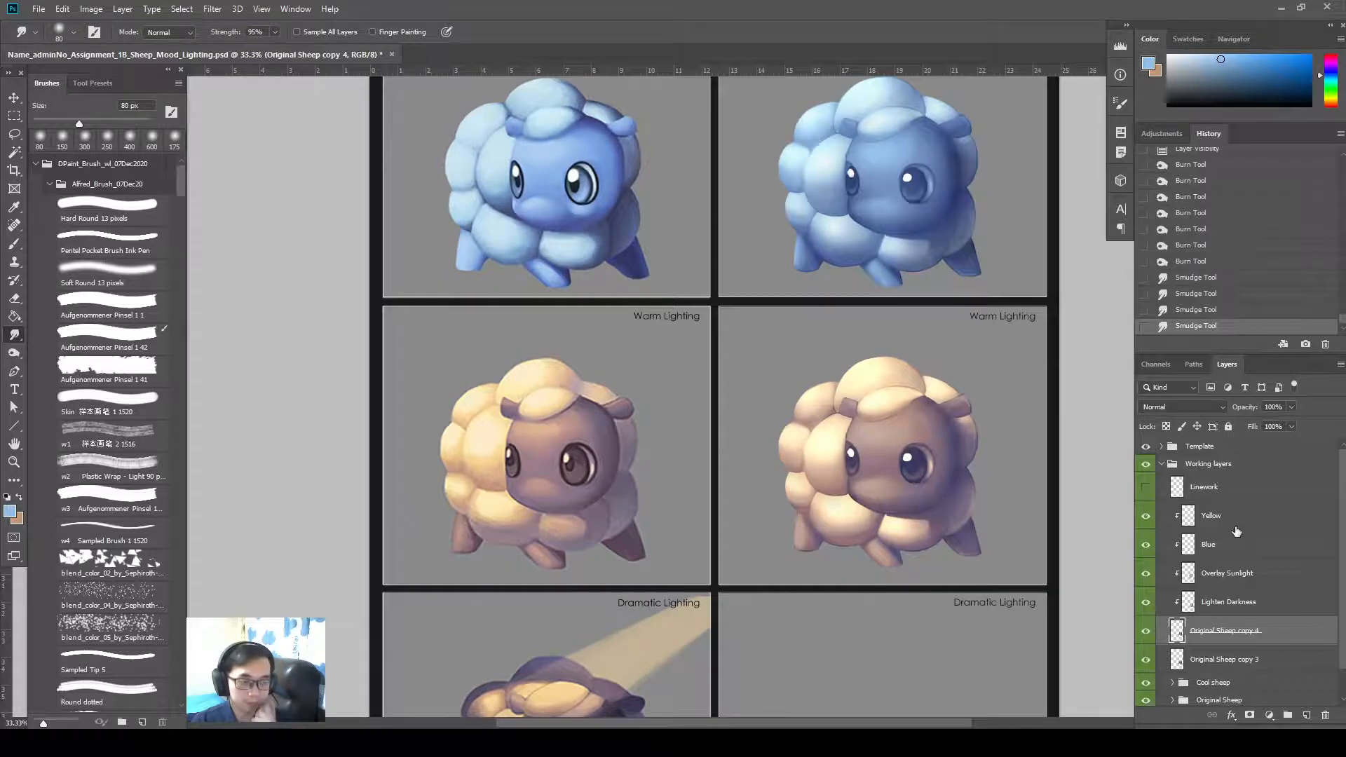
Compare the warm sheep with the Yellow, Blue and Overlay Sunlight layers each hidden and shown
key("ctrl+minus")
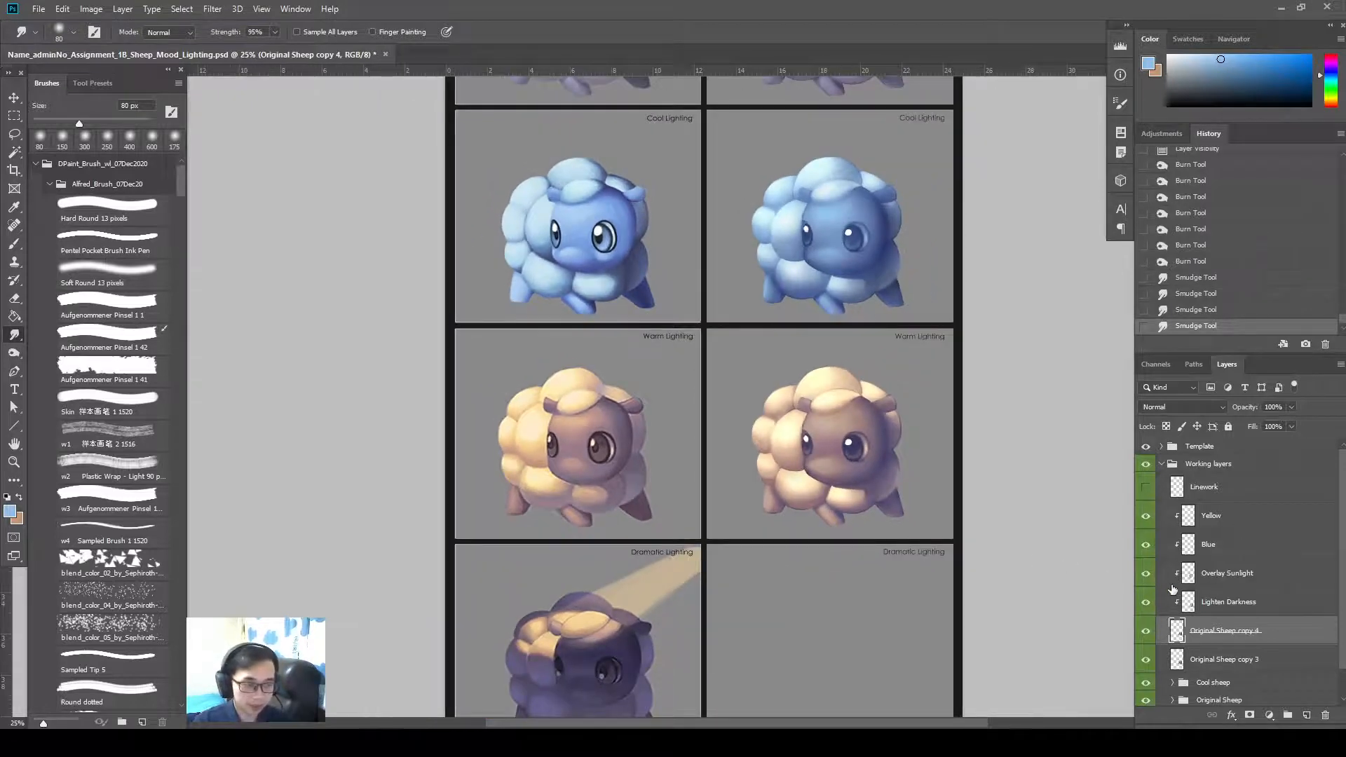
left_click(1146, 521)
left_click(1146, 521)
left_click(1237, 518)
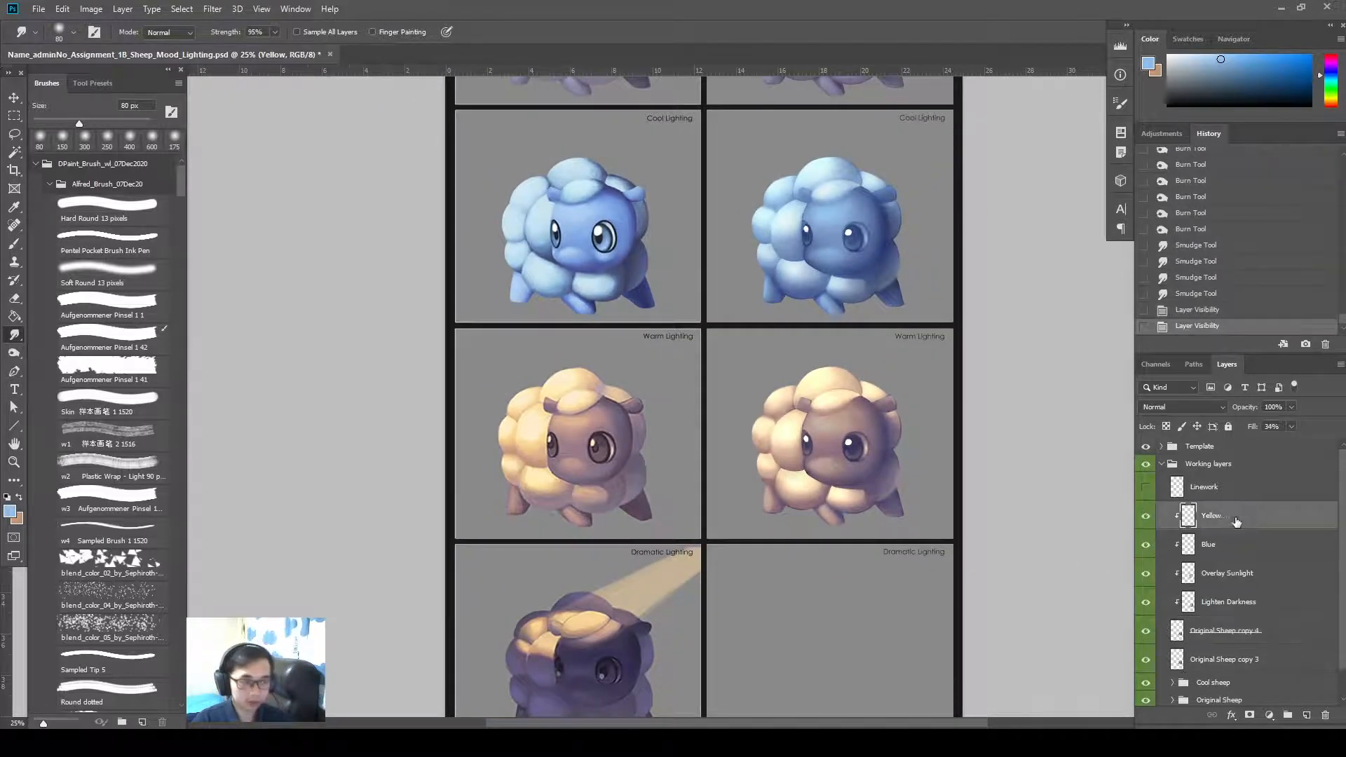
left_click(1149, 517)
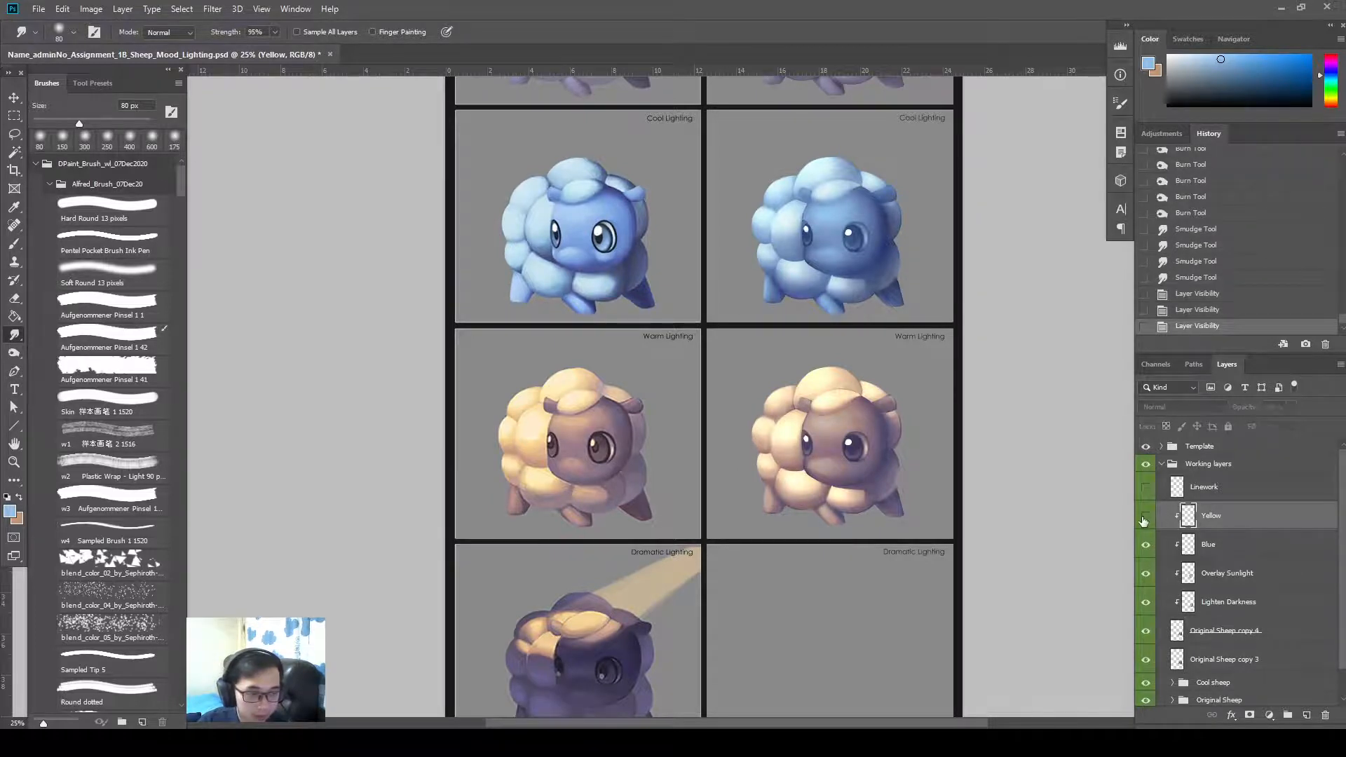
left_click(1150, 518)
left_click(1145, 544)
left_click(1146, 545)
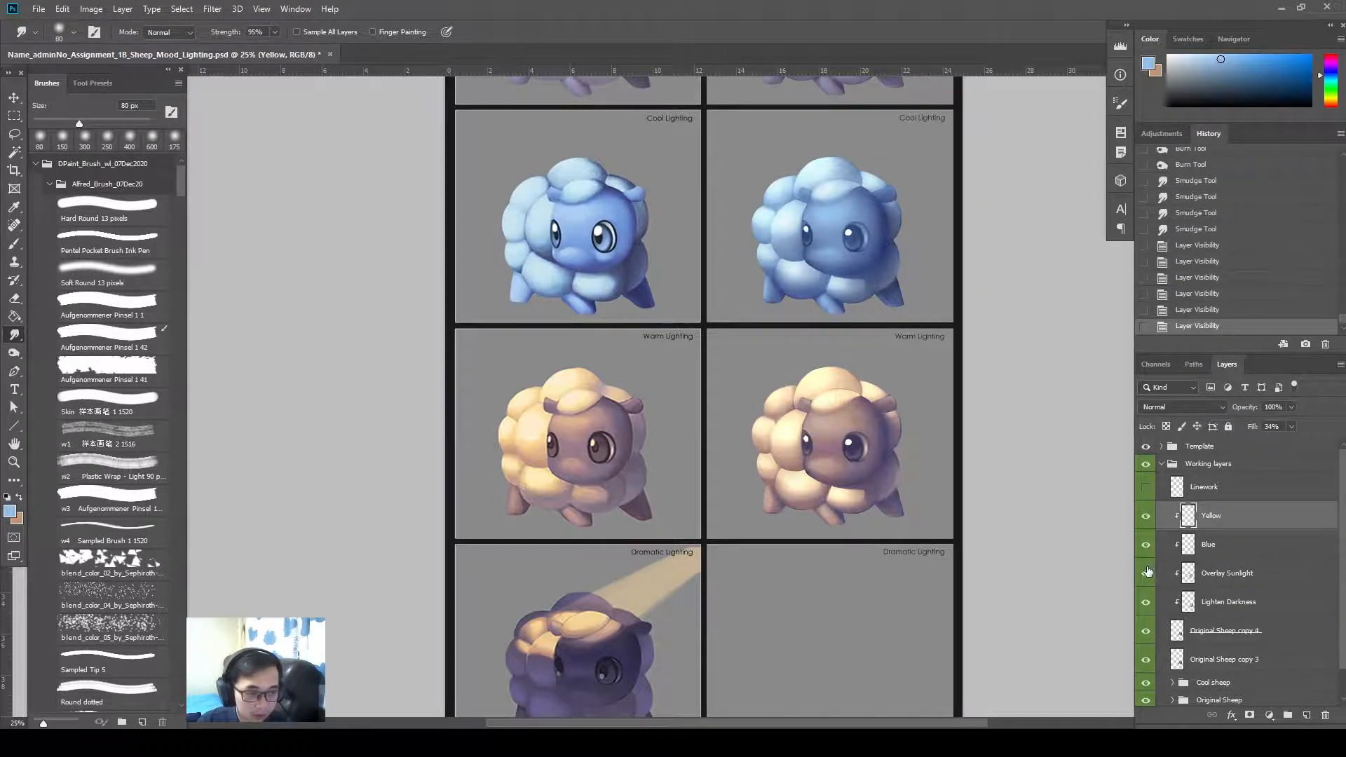
left_click(1146, 573)
left_click(1146, 572)
Add a new clipped layer directly above Overlay Sunlight
left_click(1220, 575)
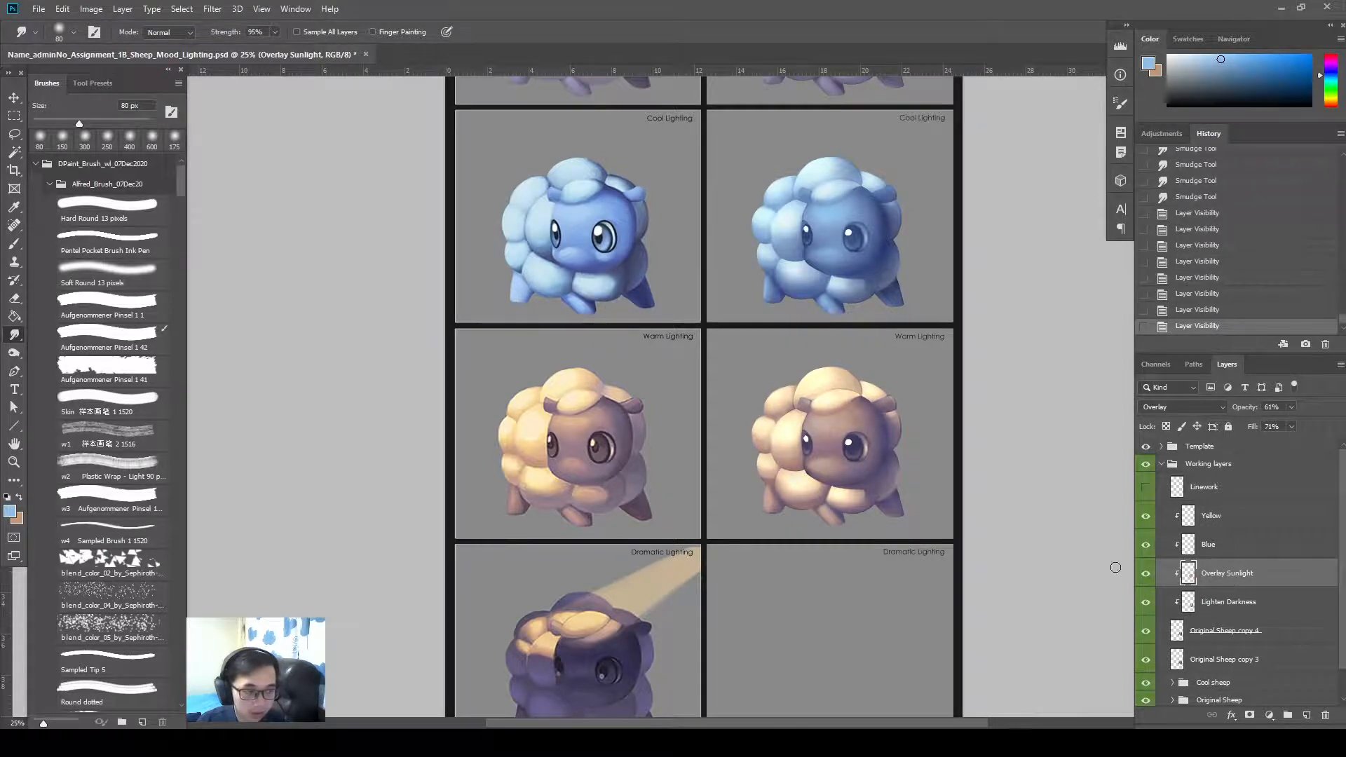
left_click(1308, 716)
key("ctrl+z")
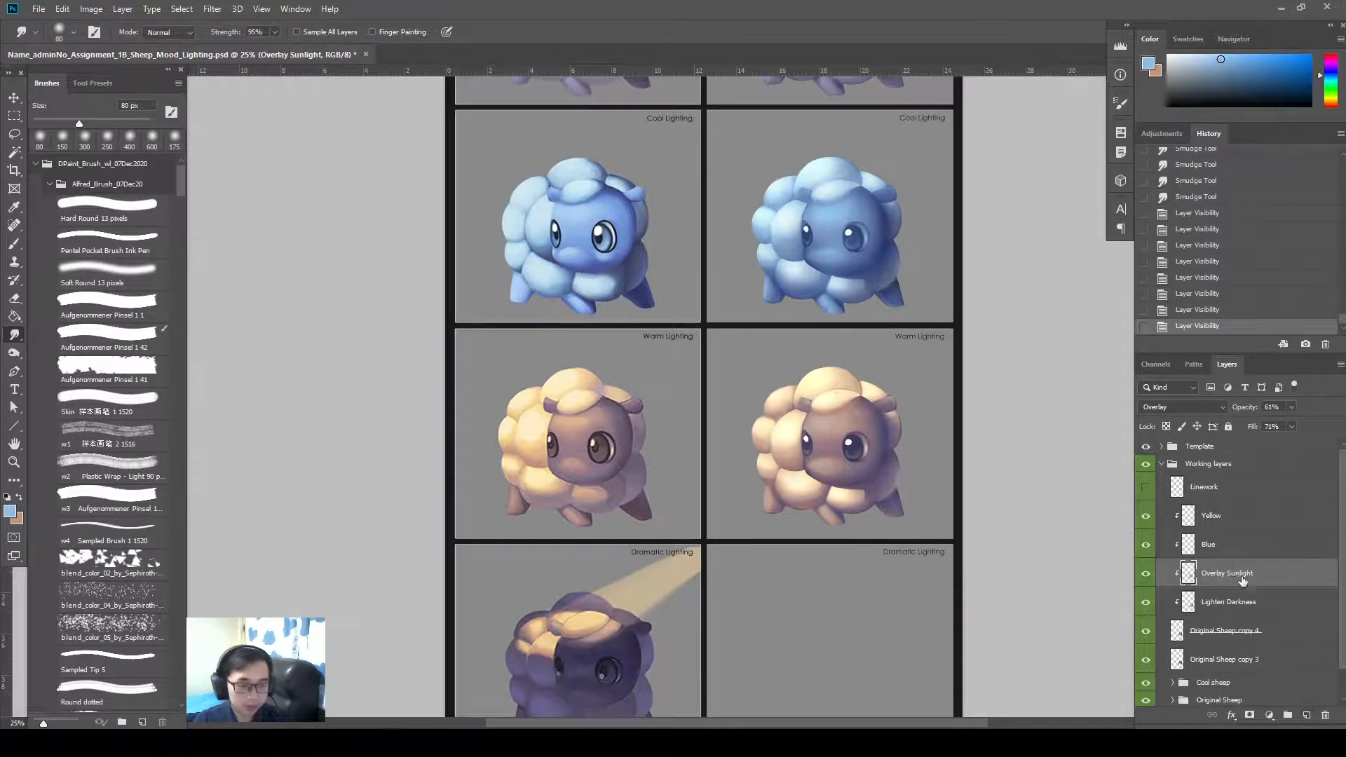
left_click(1307, 715)
Paint the warm sheep's wool on Layer 1 with light orange sampled from the reference sheep, using a 700 px brush at 55% opacity
key("b")
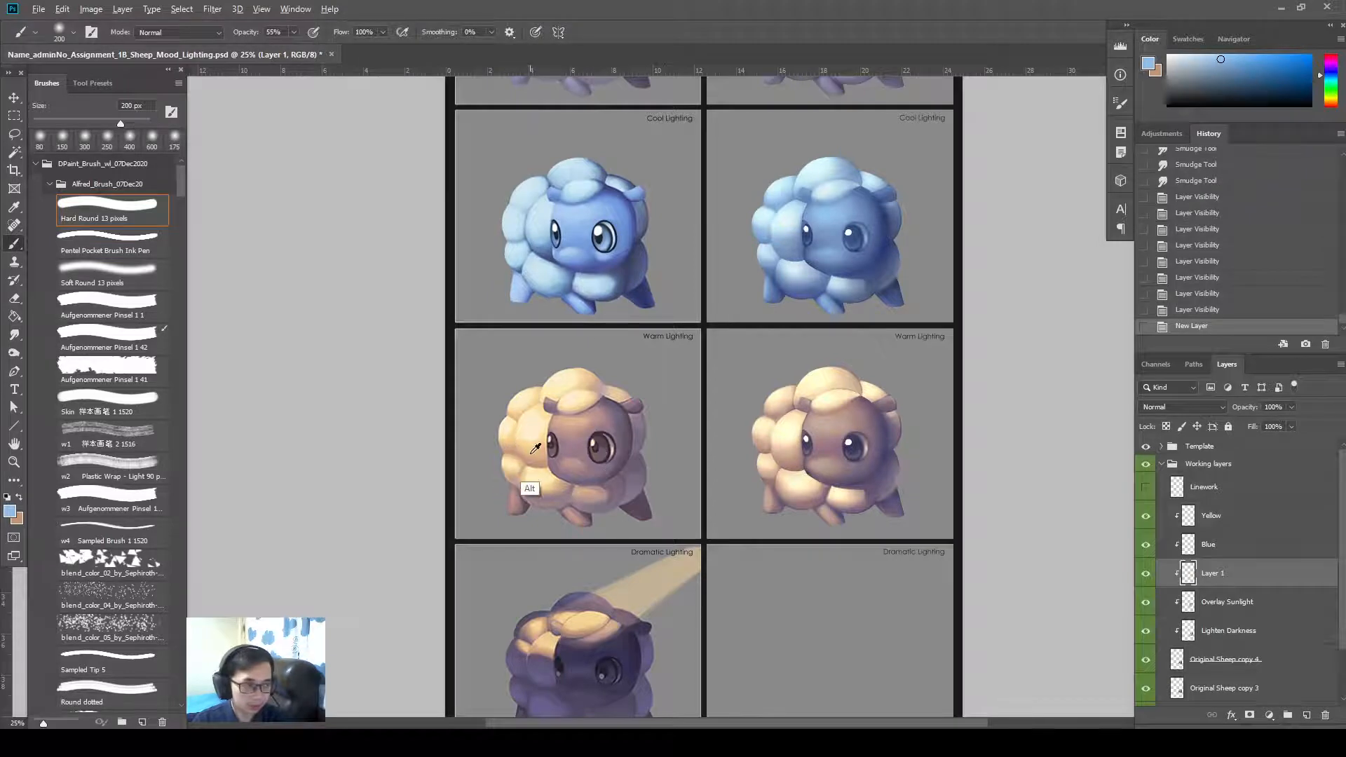
left_click(530, 491, "alt")
key("bracketright")
key("bracketright")
key("bracketright")
key("bracketright")
key("bracketright")
key("bracketright")
key("bracketright")
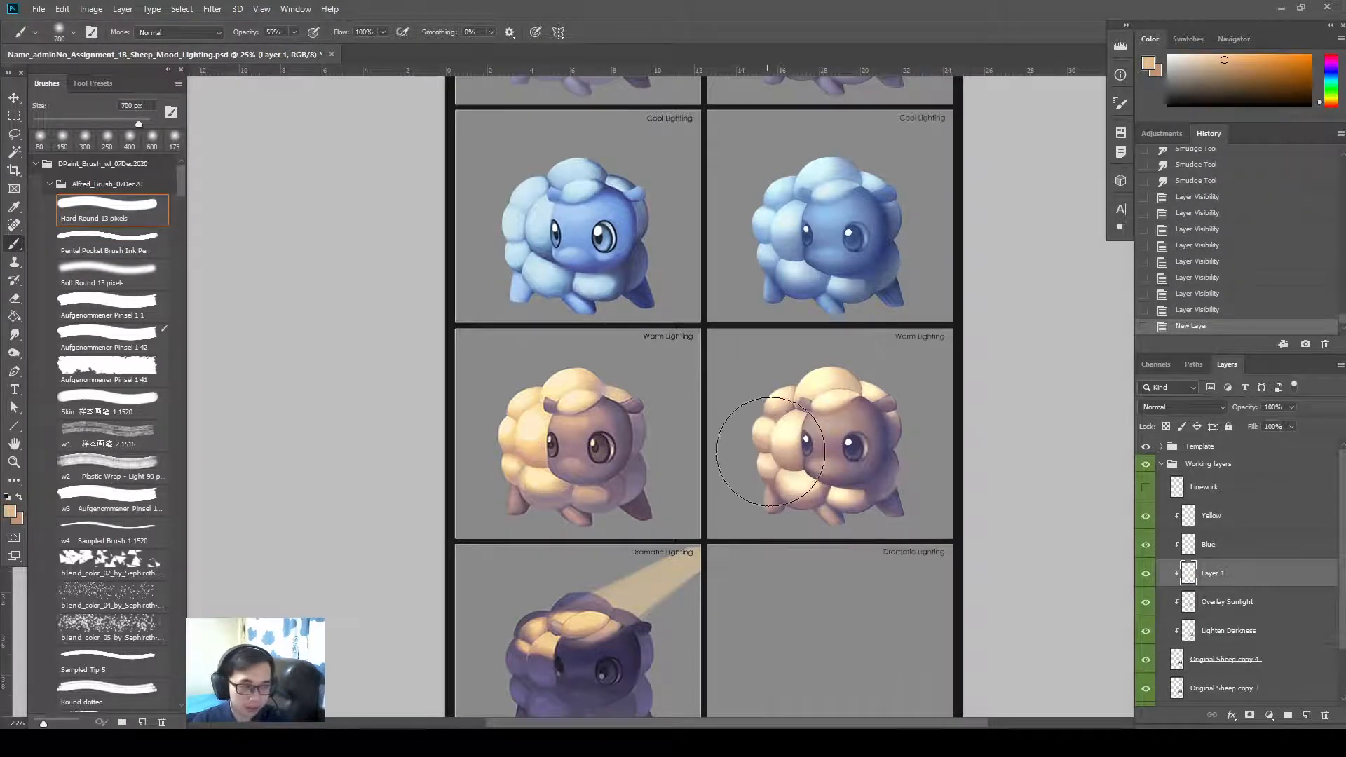
left_click_drag(764, 438, 805, 386)
left_click_drag(802, 391, 831, 373)
left_click_drag(820, 382, 871, 372)
mouse_move(871, 372)
left_mouse_down()
mouse_move(896, 382)
mouse_move(859, 392)
mouse_move(793, 462)
mouse_move(793, 488)
mouse_move(838, 487)
mouse_move(810, 489)
mouse_move(841, 503)
left_mouse_up()
Cover the warm sheep's eye areas with the same light orange on Layer 1, using smaller brushes of 125 and 200 px
key("bracketleft")
key("bracketleft")
key("bracketleft")
key("bracketleft")
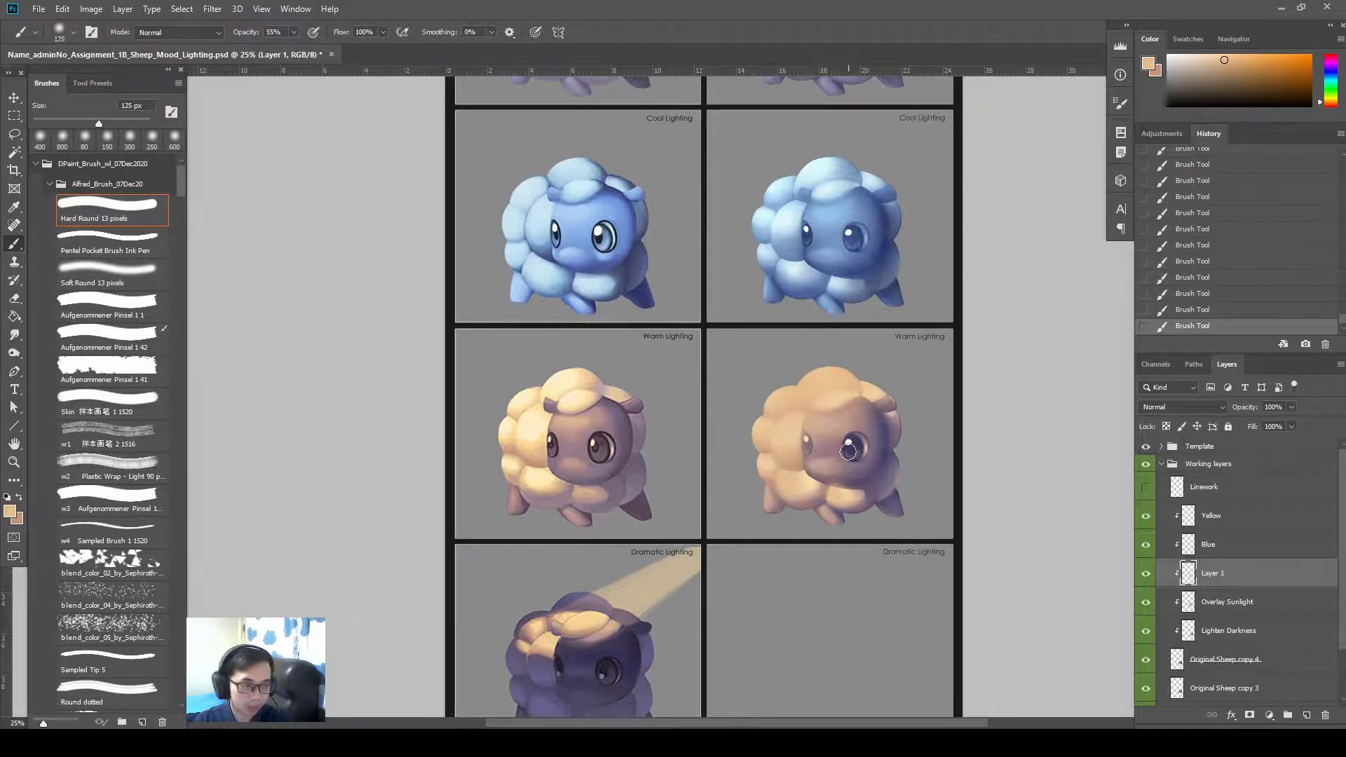
key("bracketright")
key("bracketright")
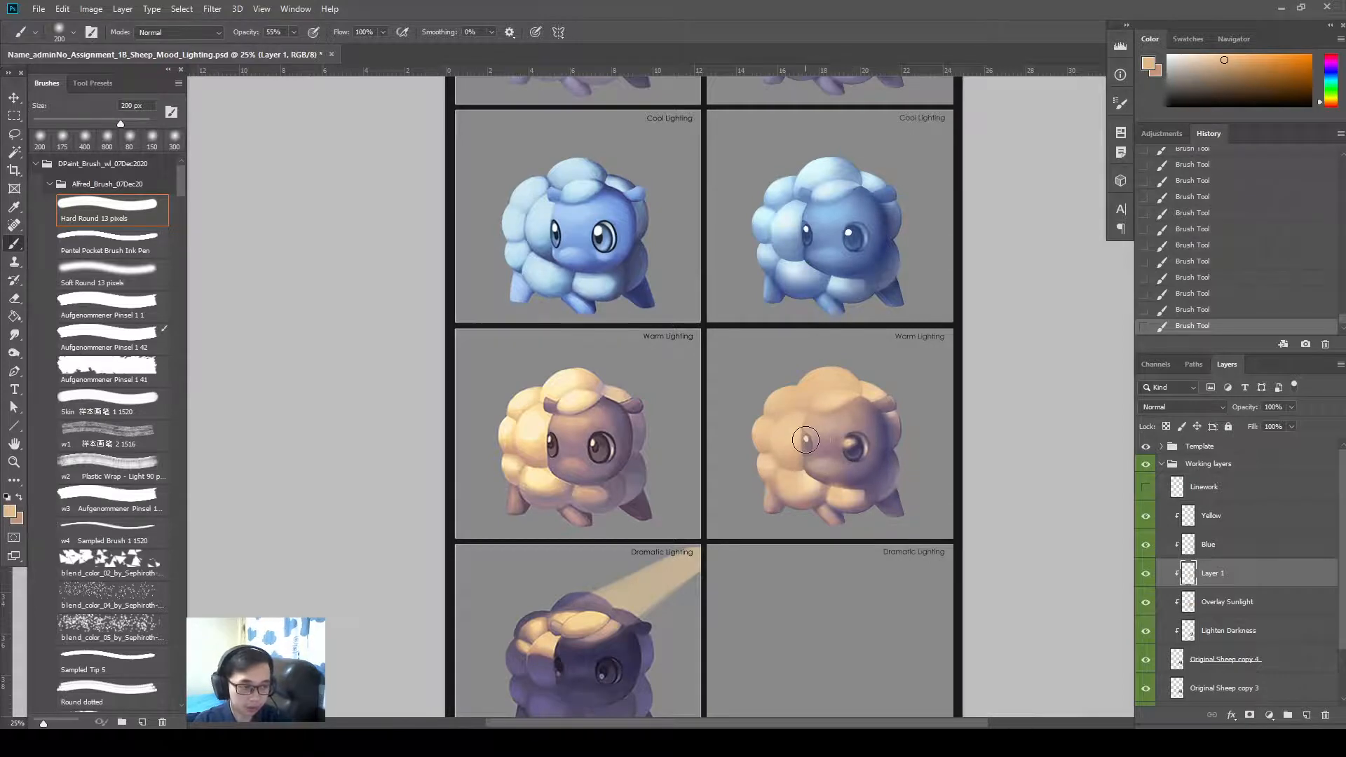
Try Layer 1 in Color Dodge at 15% fill, in Linear Dodge (Add), and in Screen at 7% fill
left_click(1184, 407)
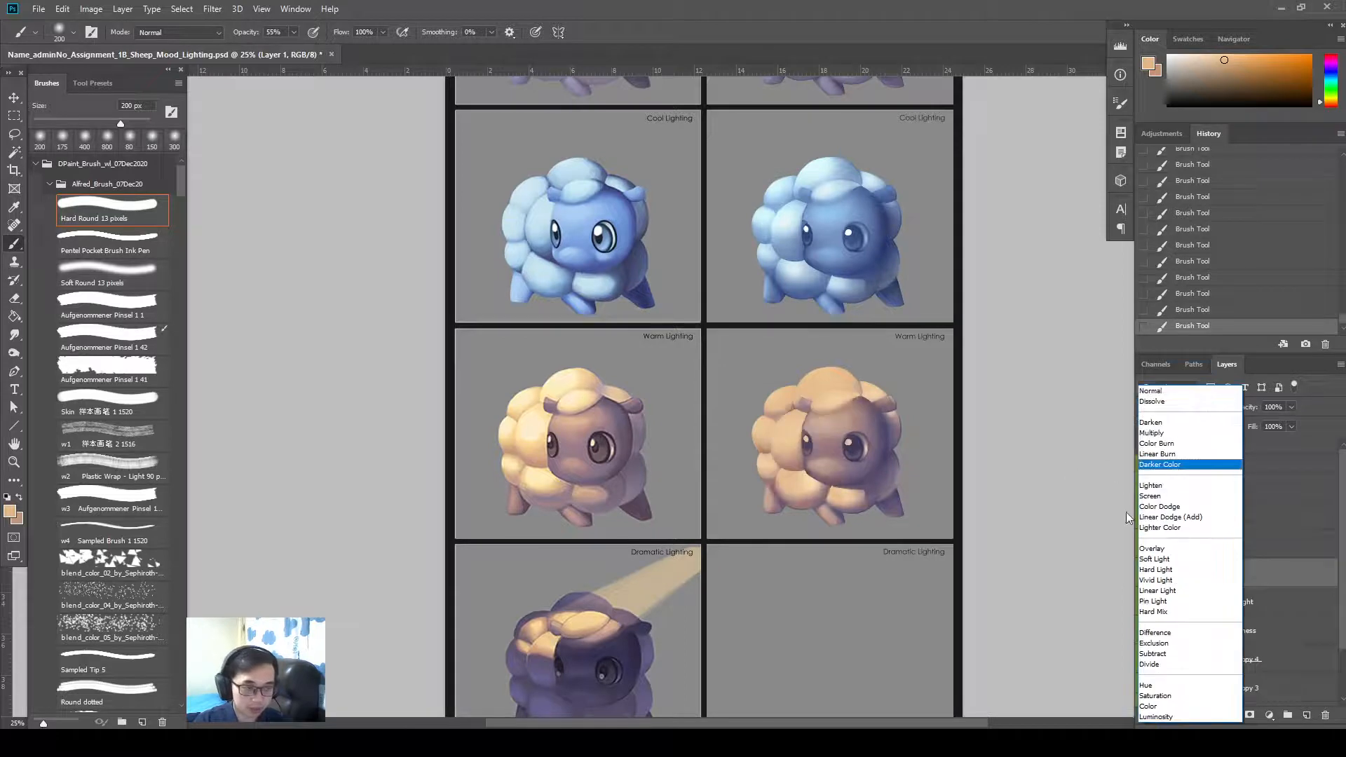
left_click(1163, 512)
left_click_drag(1254, 429, 1161, 447)
left_click(787, 493)
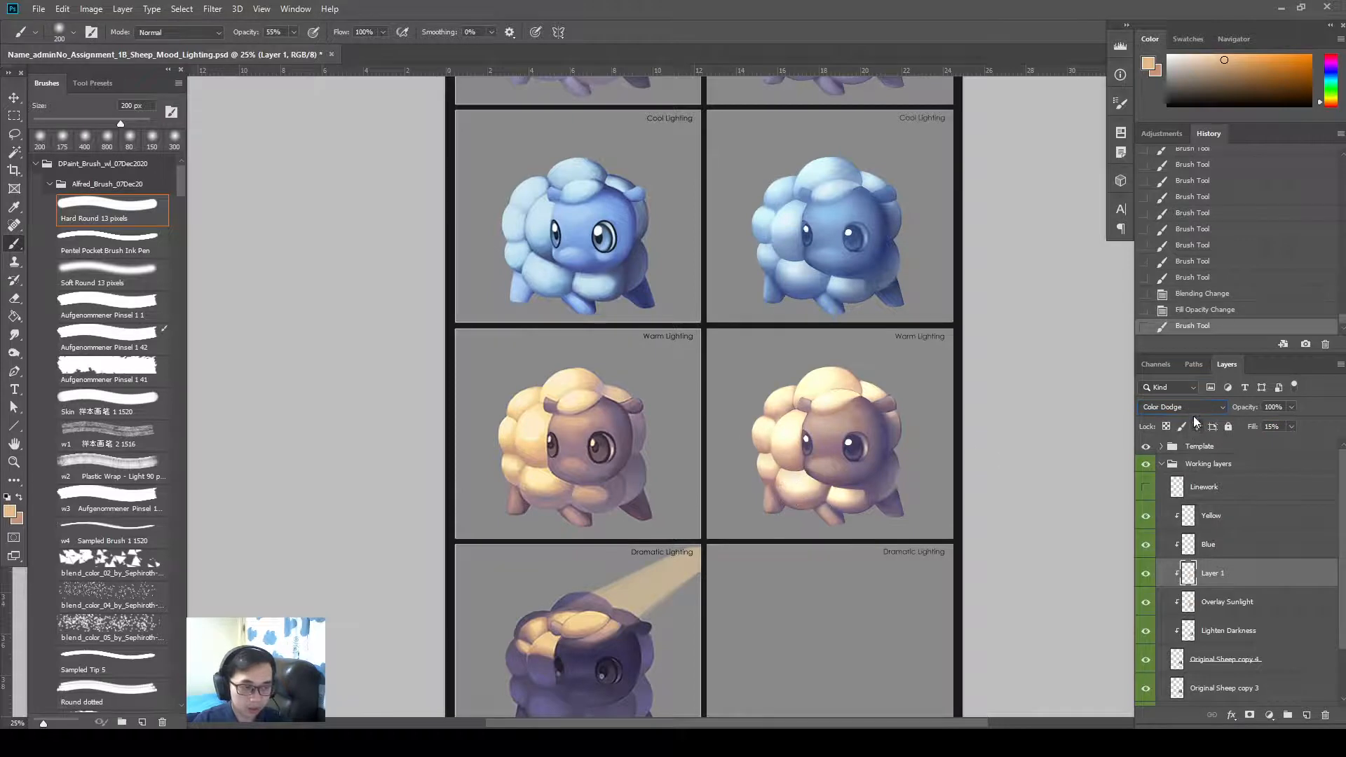
left_click(1193, 408)
left_click(1204, 507)
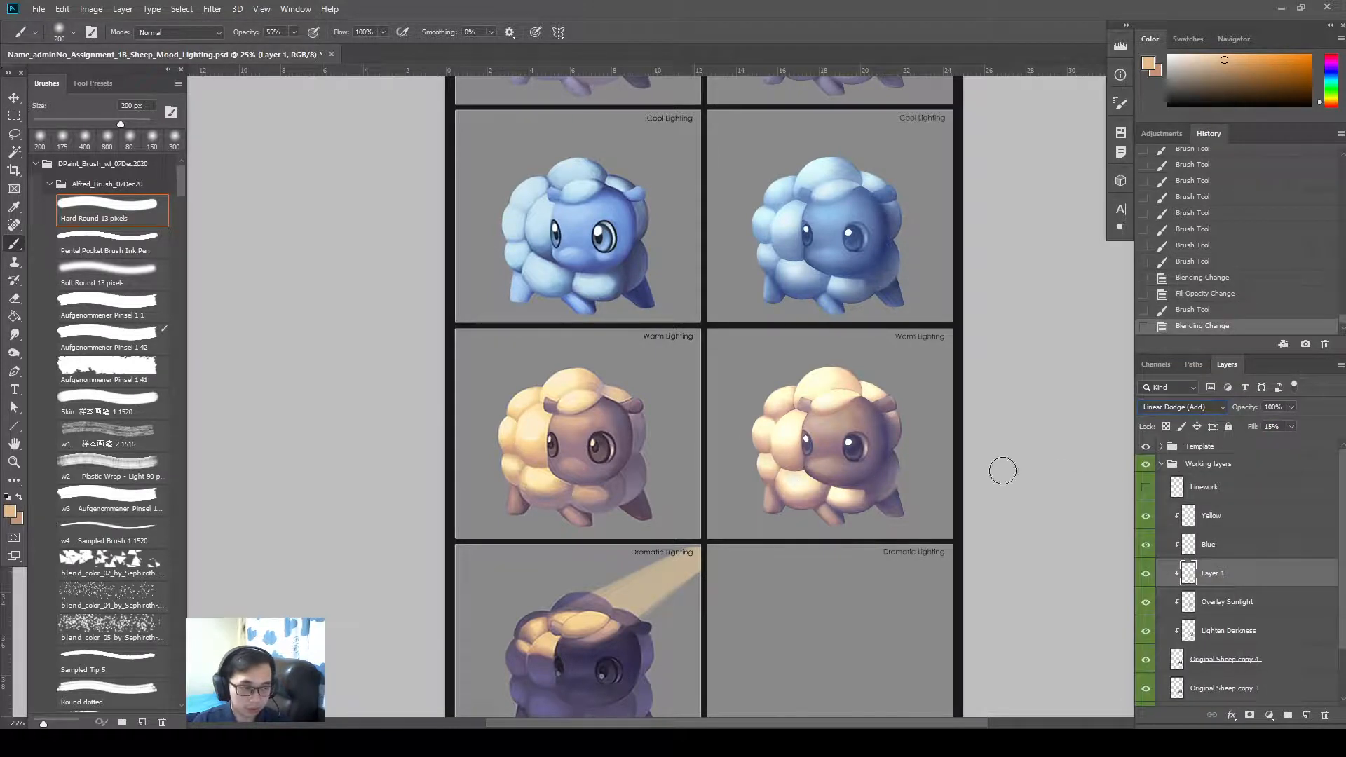
left_click(1189, 406)
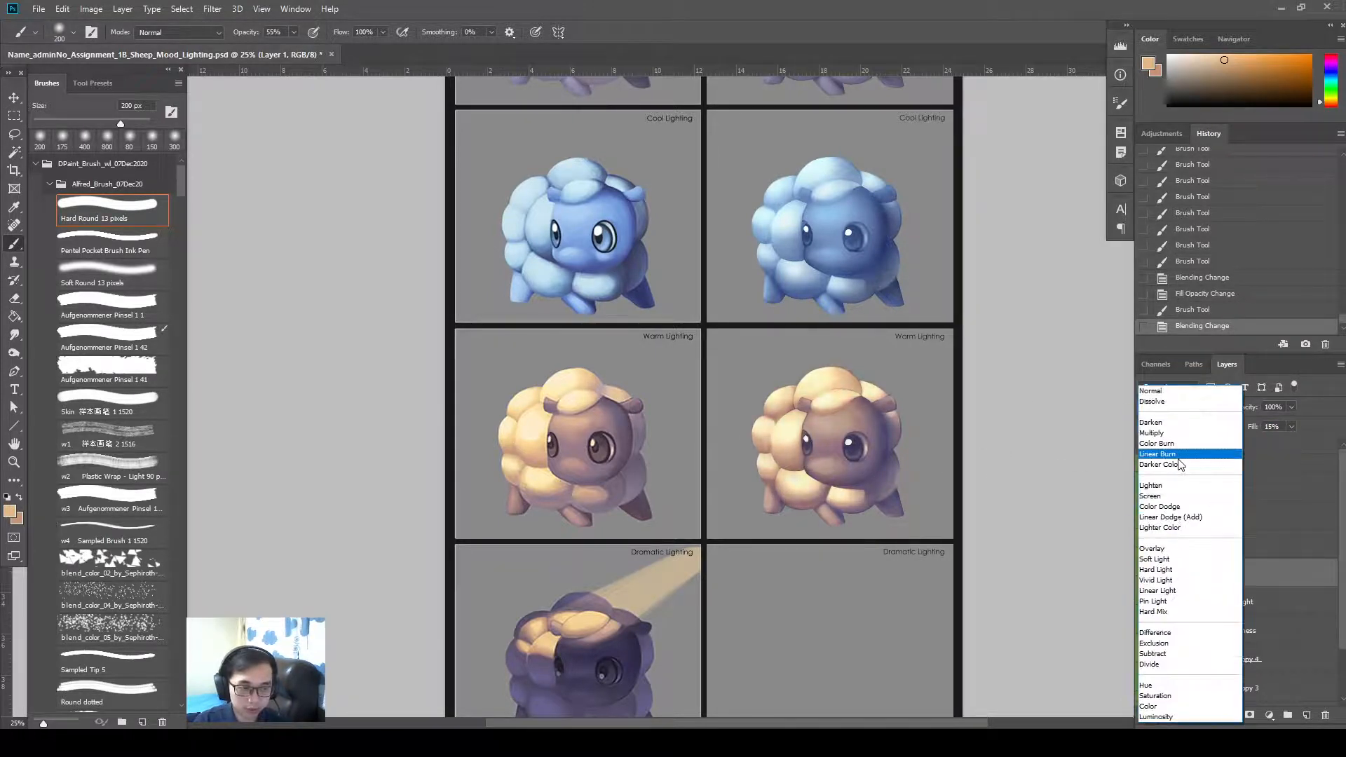
left_click(1193, 477)
mouse_move(1258, 432)
left_mouse_down()
mouse_move(1283, 430)
mouse_move(1243, 435)
left_mouse_up()
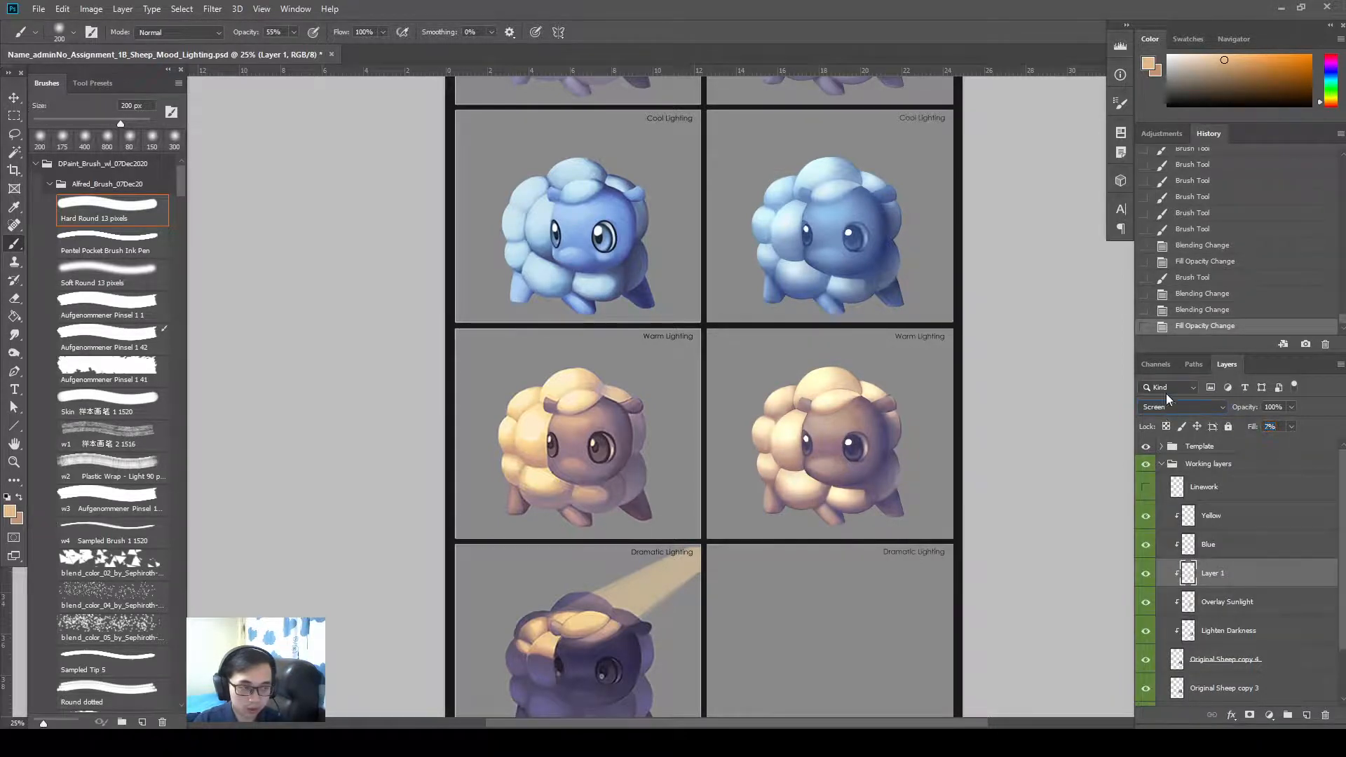
Set Layer 1's blend mode to Overlay and compare the warm sheep with the layer hidden and shown
left_click(1210, 405)
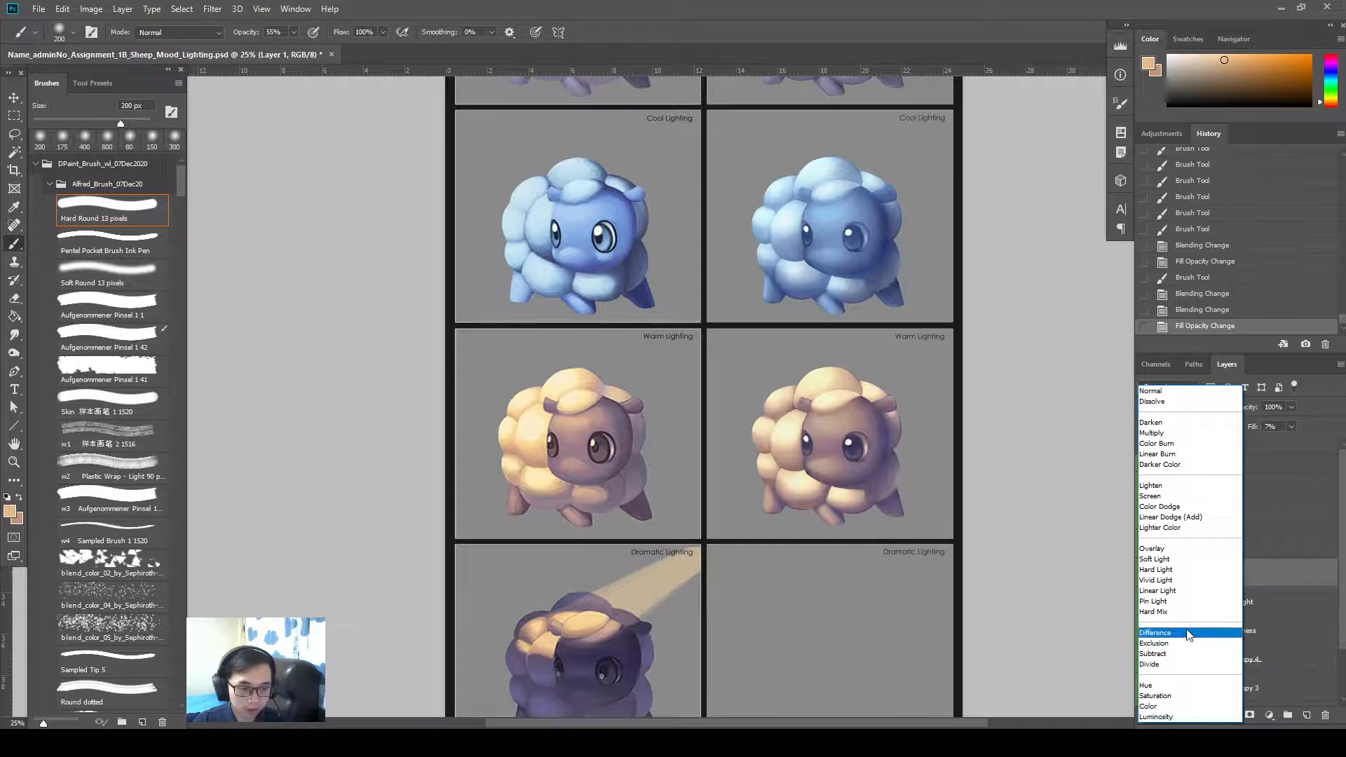
left_click(1170, 549)
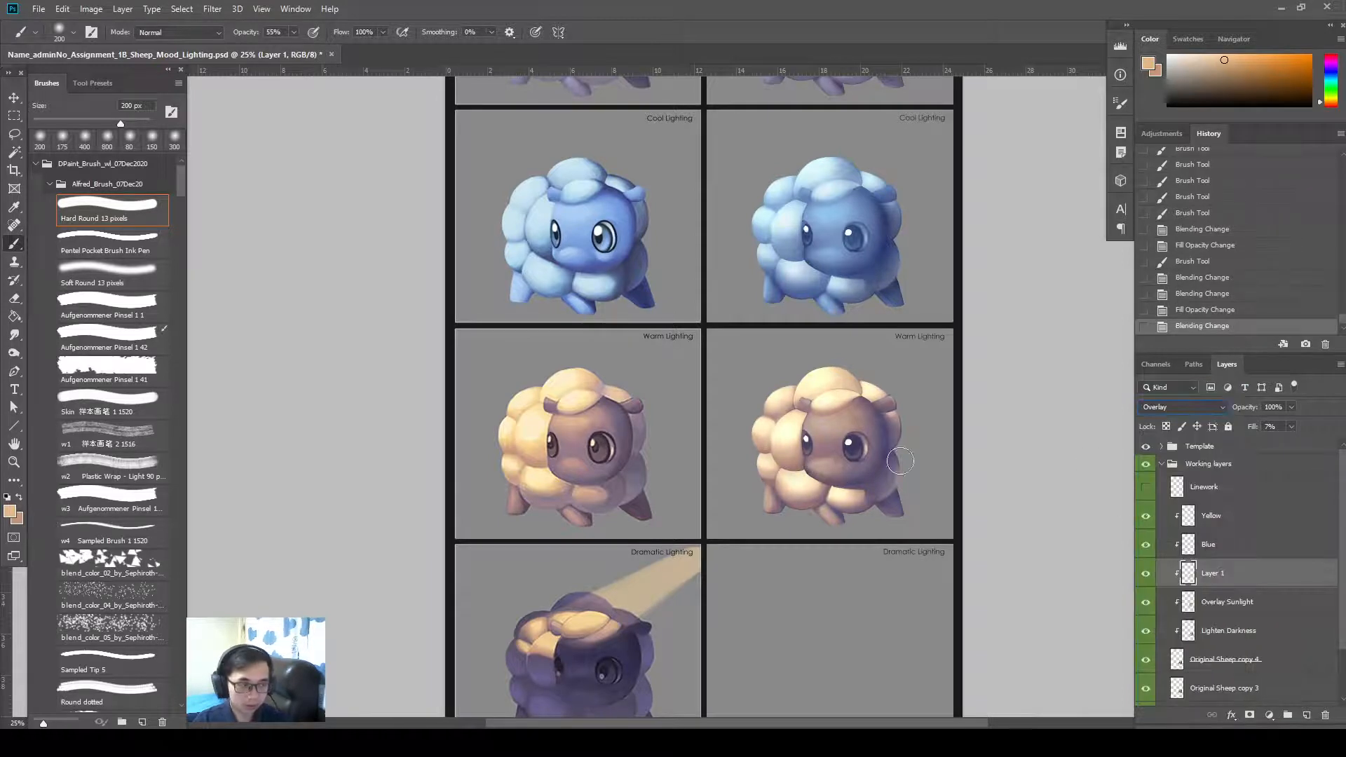
left_click_drag(901, 460, 914, 442)
left_click(1146, 575)
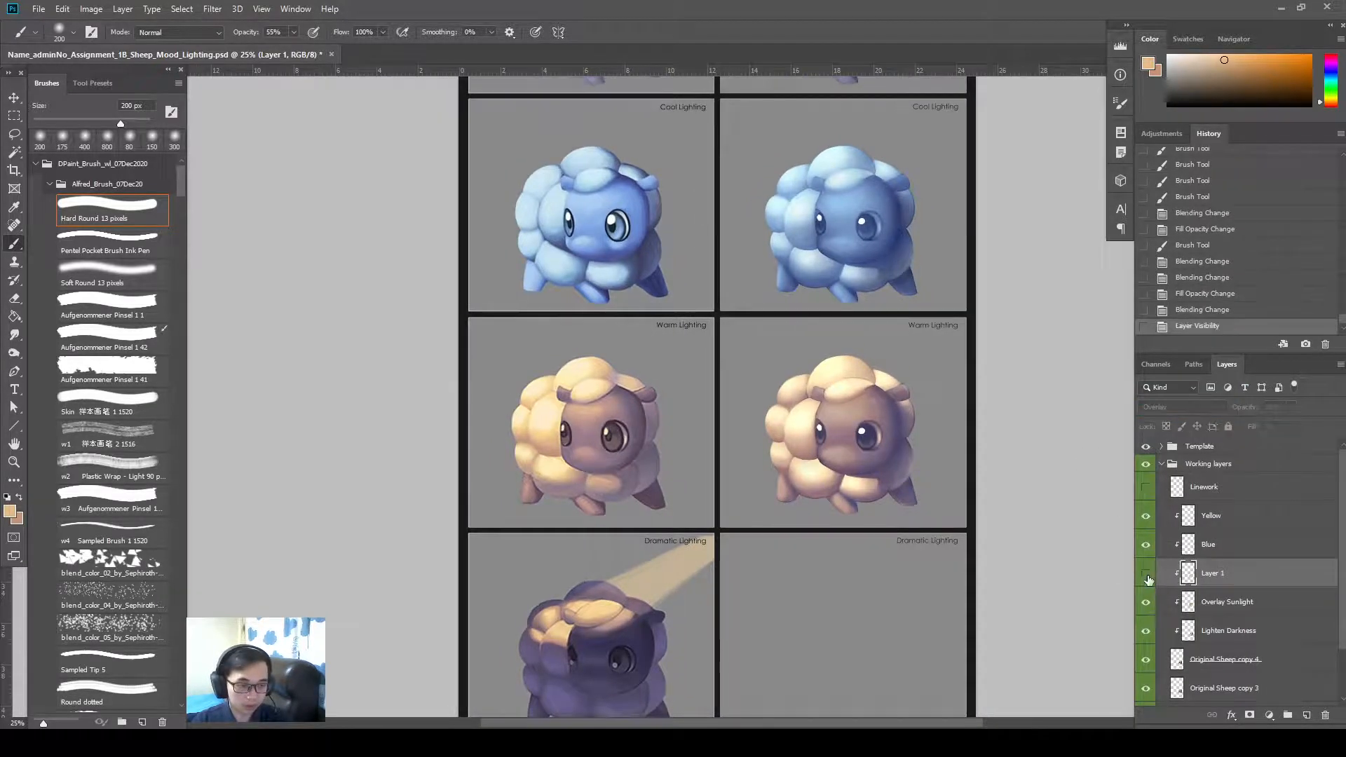
left_click_drag(942, 530, 980, 501)
left_click(1147, 574)
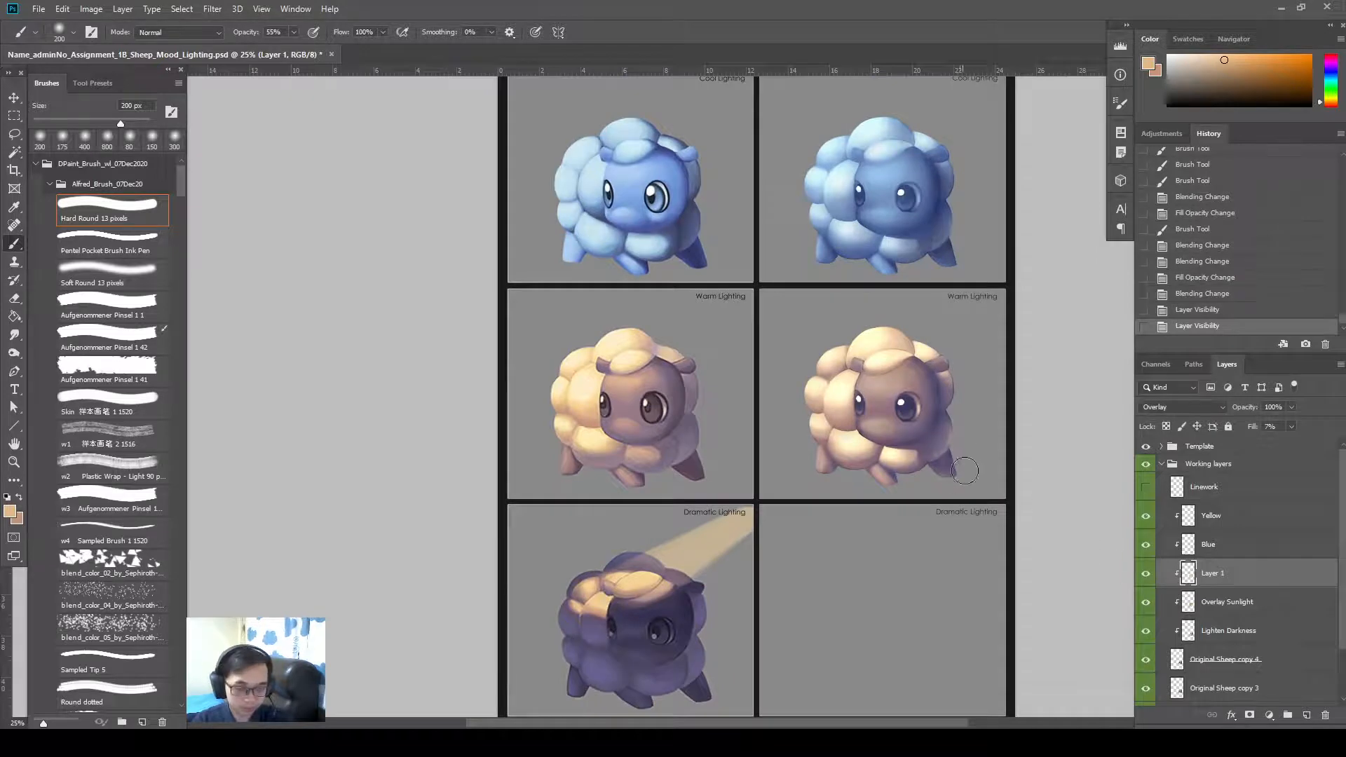
Paint more light orange on Layer 1 over the sunlit side of the warm sheep's face and its lower wool with a 400 px brush
key("bracketright")
key("bracketright")
key("bracketright")
left_click(871, 384)
left_click(877, 396)
left_click(875, 424)
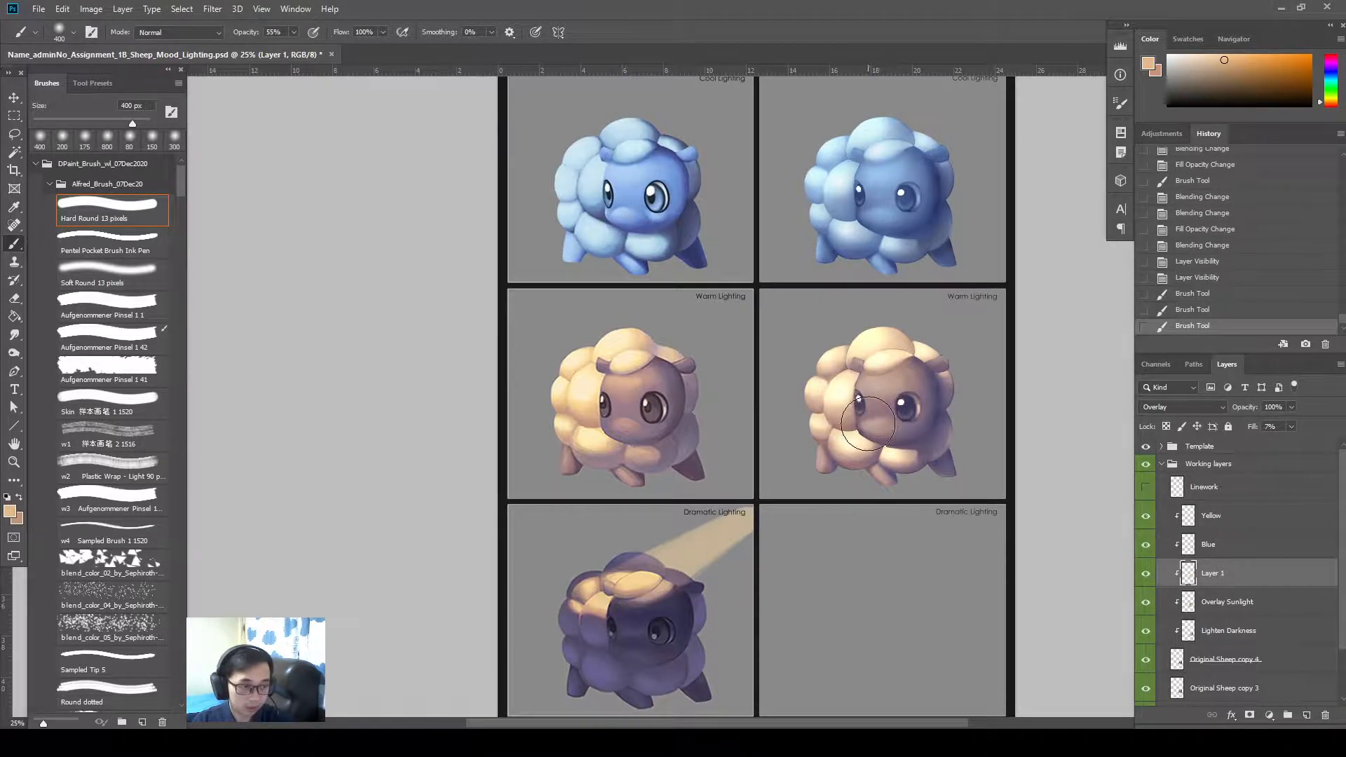
left_click(868, 424)
left_click(866, 421)
key("r")
key("b")
left_click(808, 452)
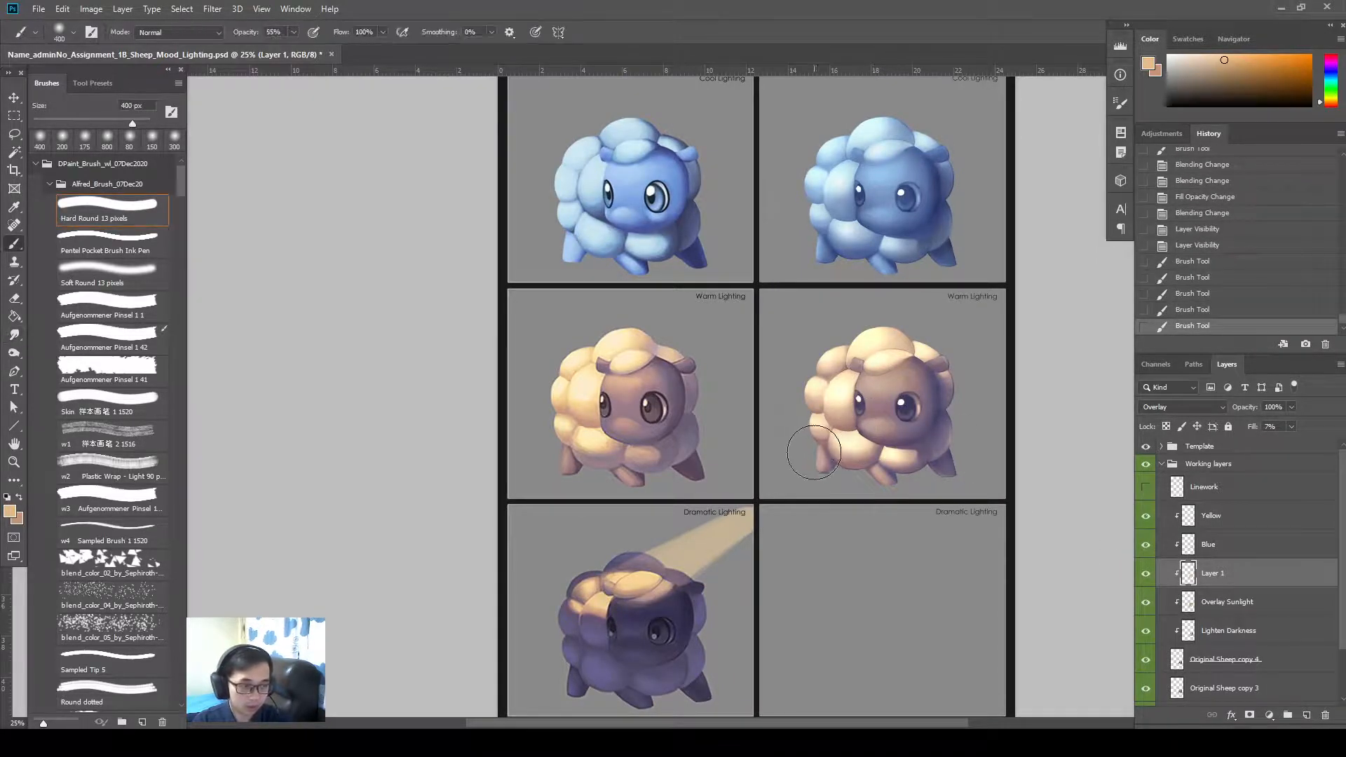
left_click(813, 469)
left_click(855, 482)
left_click_drag(1017, 500, 982, 534)
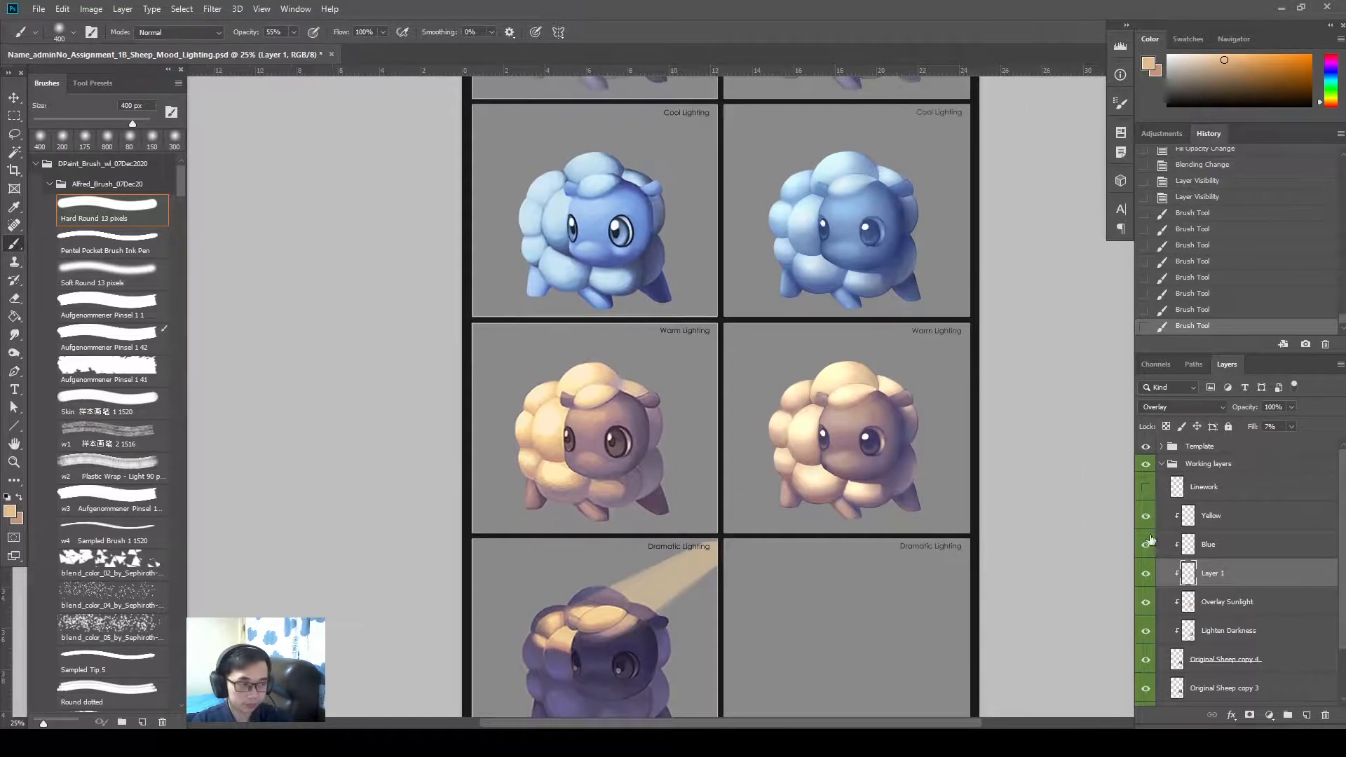
Set Layer 1's fill to 55% and add further light orange strokes over the warm sheep's face and upper wool
left_click(1147, 575)
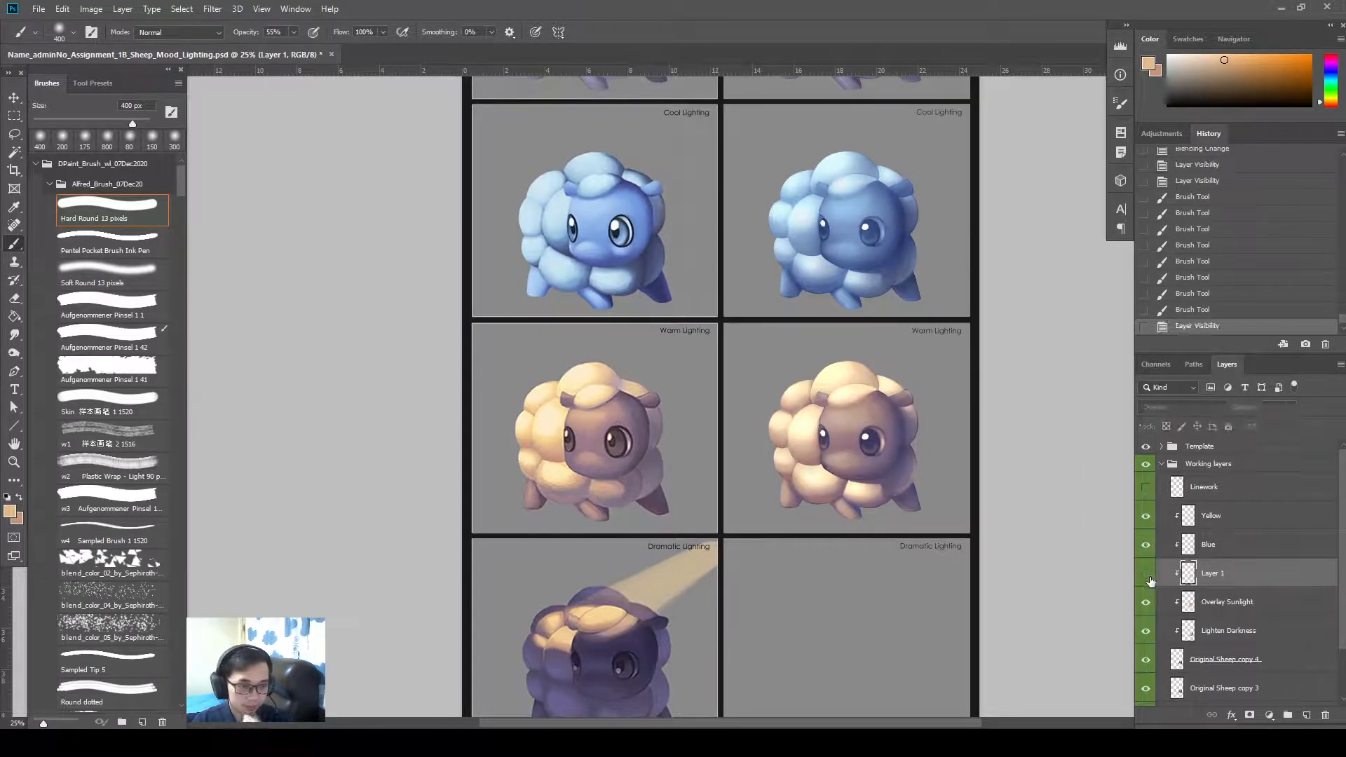
left_click(1147, 575)
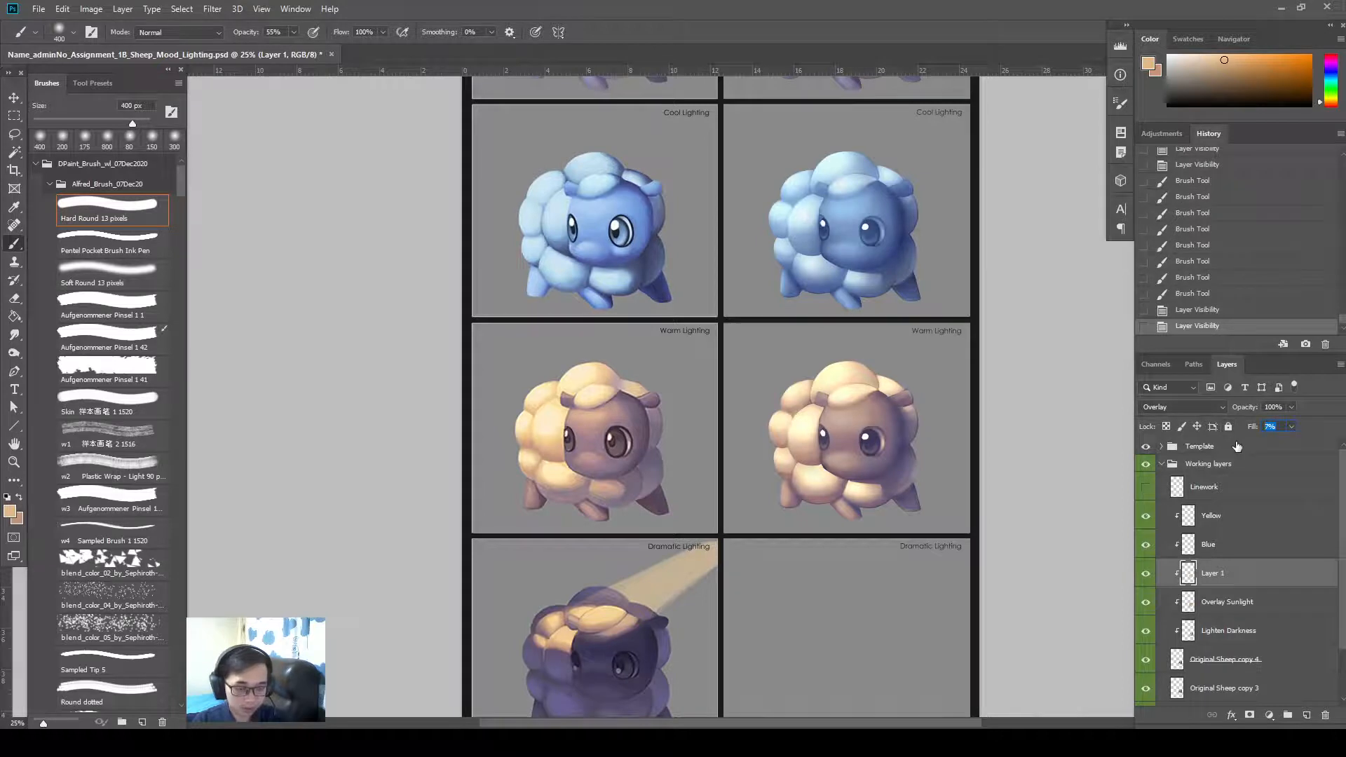
type("55")
left_click_drag(991, 472, 1016, 493)
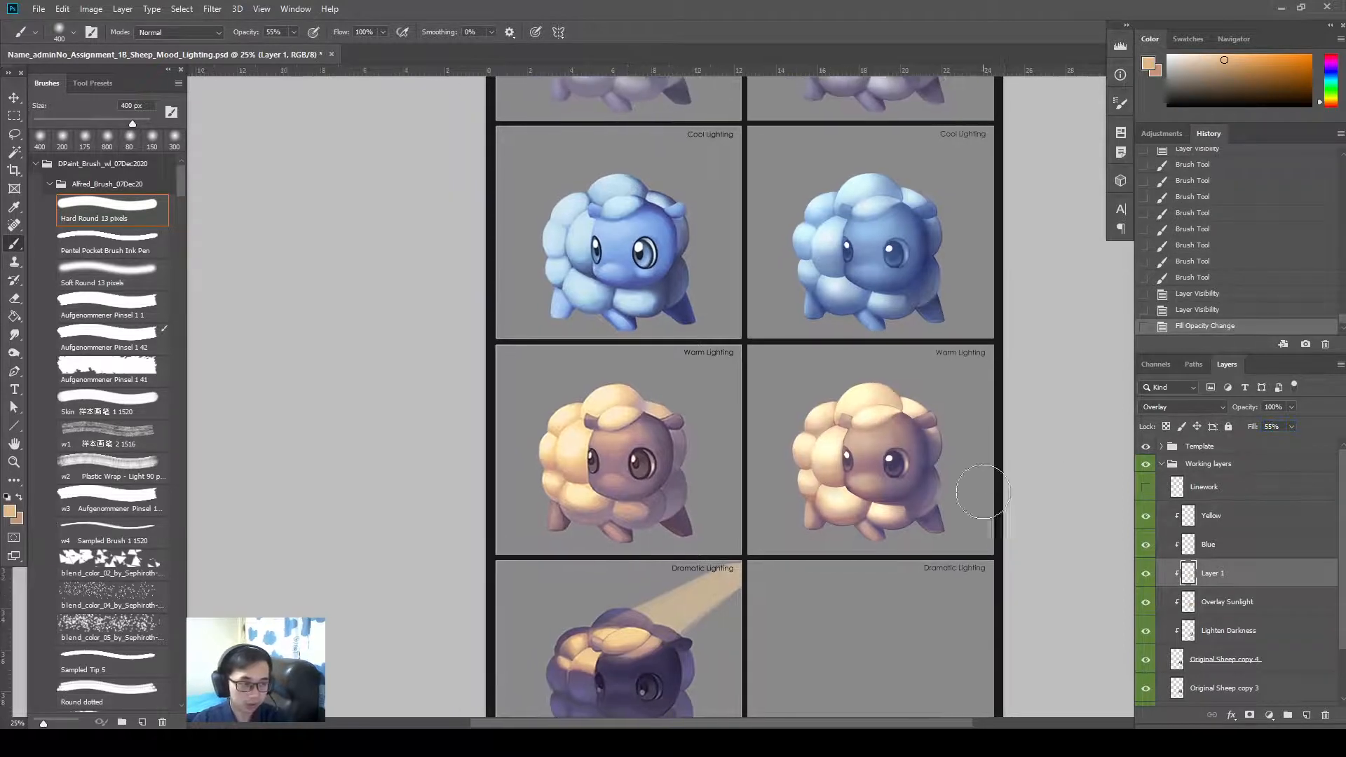
left_click(1147, 575)
left_click(1147, 575)
mouse_move(831, 441)
left_mouse_down()
mouse_move(850, 418)
mouse_move(842, 437)
mouse_move(878, 449)
mouse_move(882, 508)
left_mouse_up()
left_click_drag(908, 414, 920, 391)
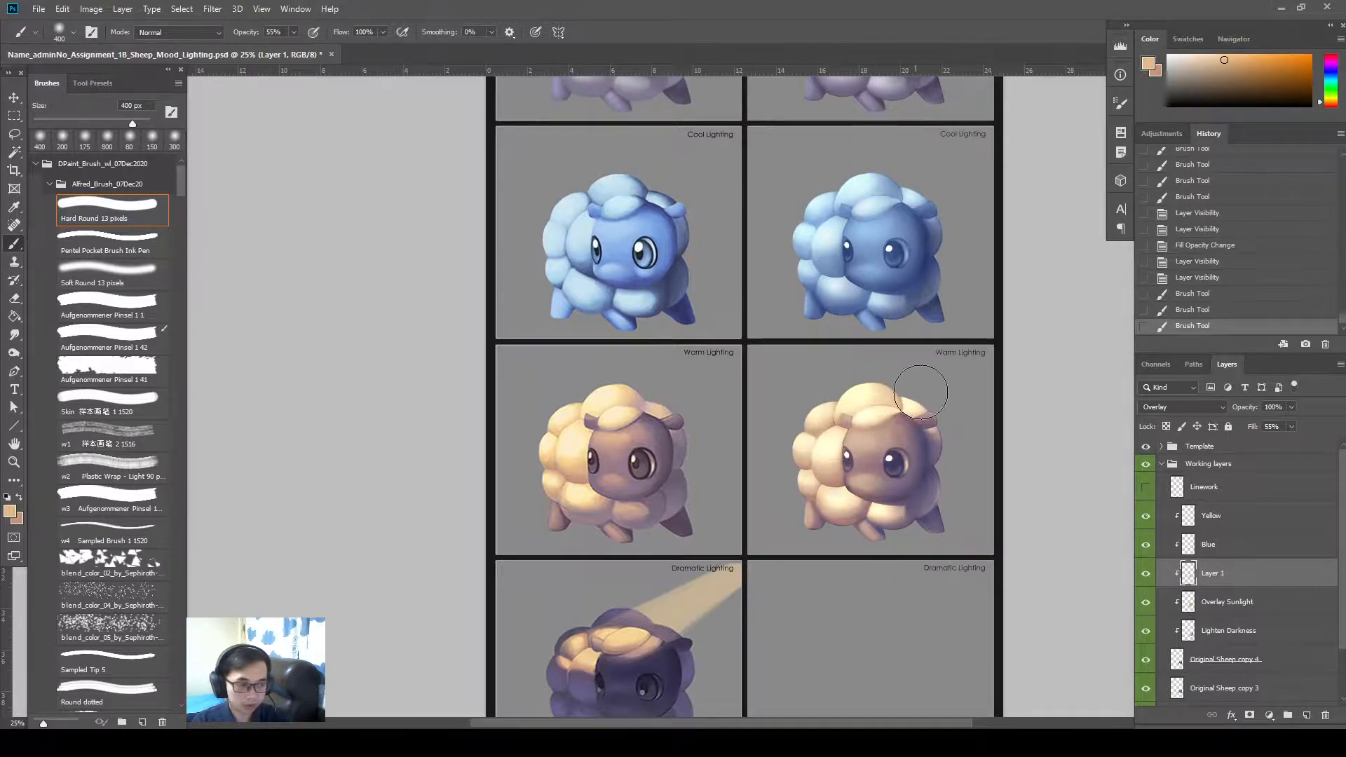
Compare the warm sheep with the Original Sheep copy 4 layer hidden and shown
left_click(1222, 662)
left_click_drag(1340, 631, 1341, 652)
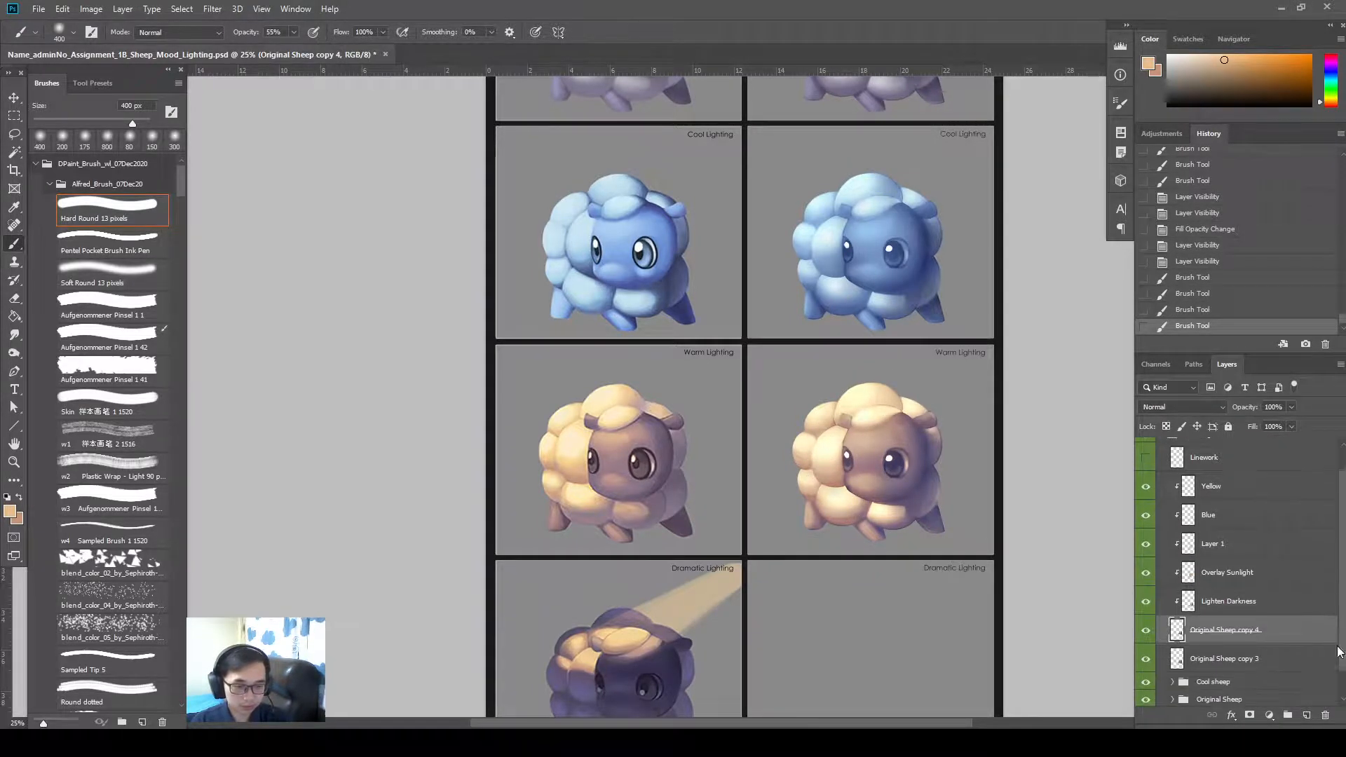
left_click(1145, 636)
left_click(1146, 635)
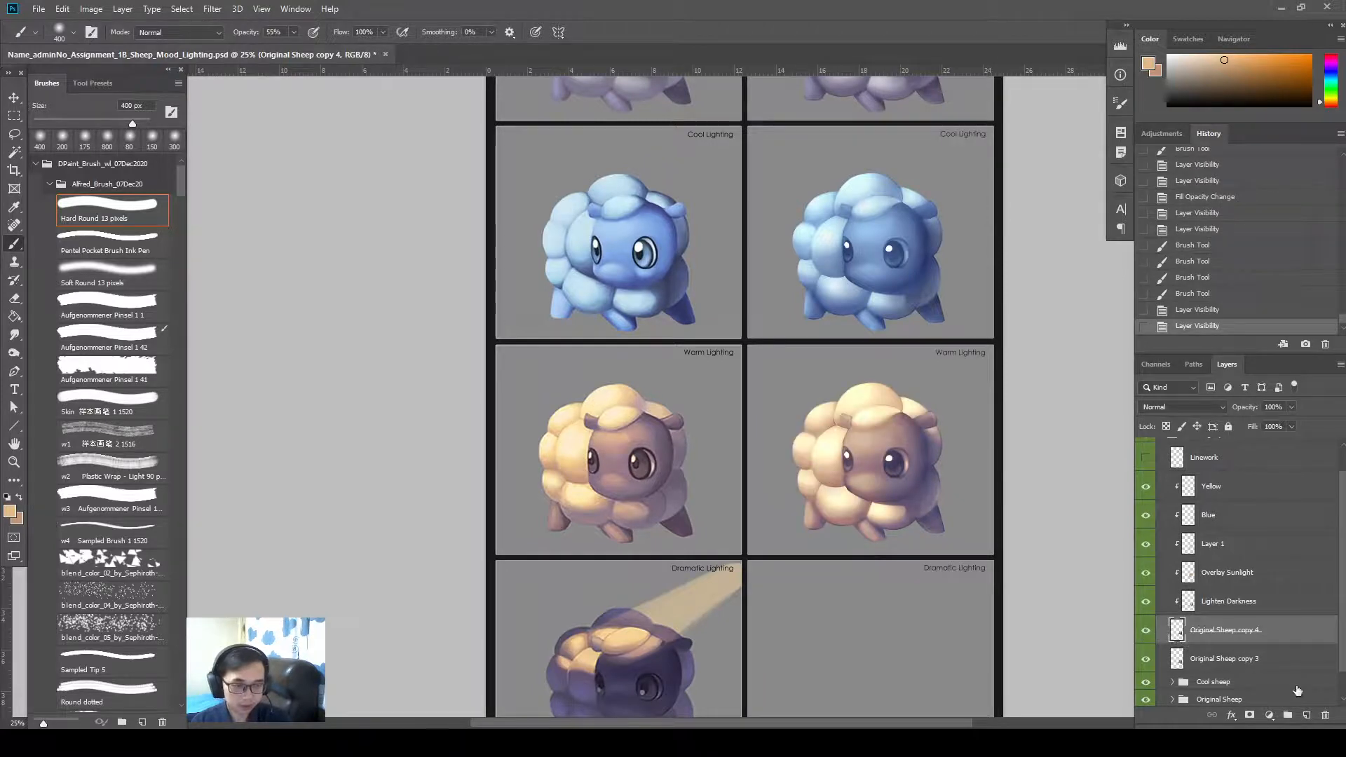
left_click(1307, 715)
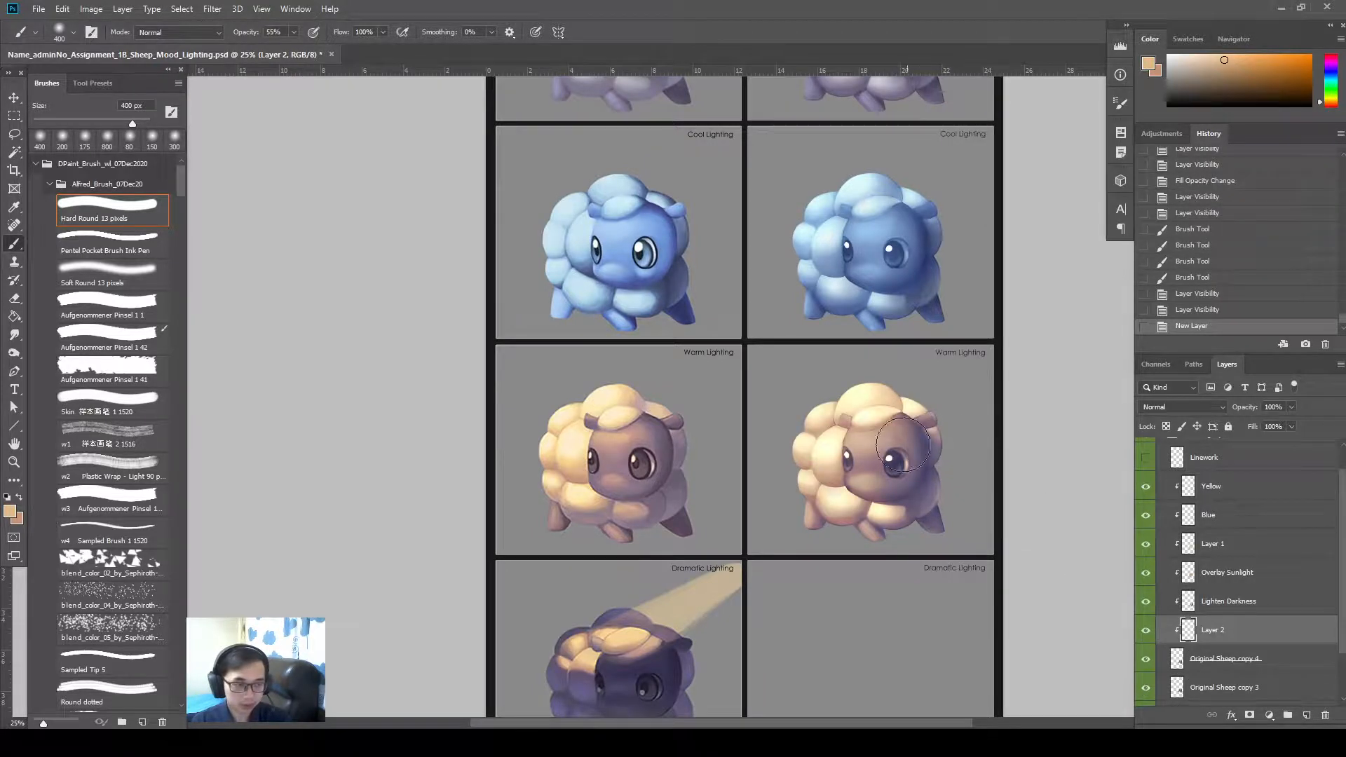
left_click(942, 490, "alt")
key("ctrl+z")
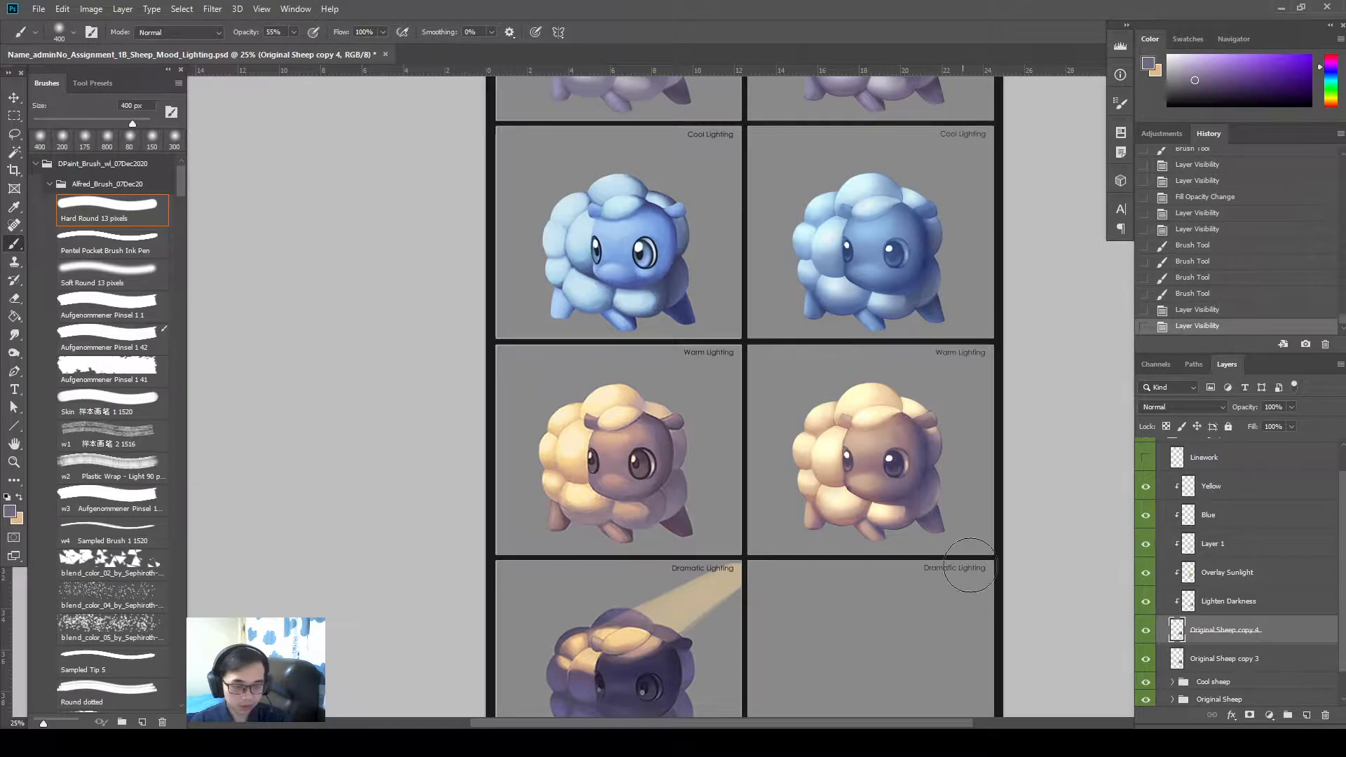
Try darkening the warm sheep's wool and head on Original Sheep copy 4 using the Burn tool on midtones at 11% exposure
key("o")
mouse_move(832, 475)
left_mouse_down()
mouse_move(829, 412)
mouse_move(835, 456)
mouse_move(860, 419)
mouse_move(792, 424)
mouse_move(807, 403)
left_mouse_up()
right_click(830, 411)
left_click(854, 386)
key("ctrl+z")
key("ctrl+z")
key("bracketleft")
key("bracketleft")
mouse_move(807, 407)
left_mouse_down()
mouse_move(772, 443)
mouse_move(810, 436)
mouse_move(806, 470)
mouse_move(886, 477)
mouse_move(821, 386)
mouse_move(773, 394)
mouse_move(770, 431)
mouse_move(841, 377)
left_mouse_up()
left_click_drag(847, 373, 852, 368)
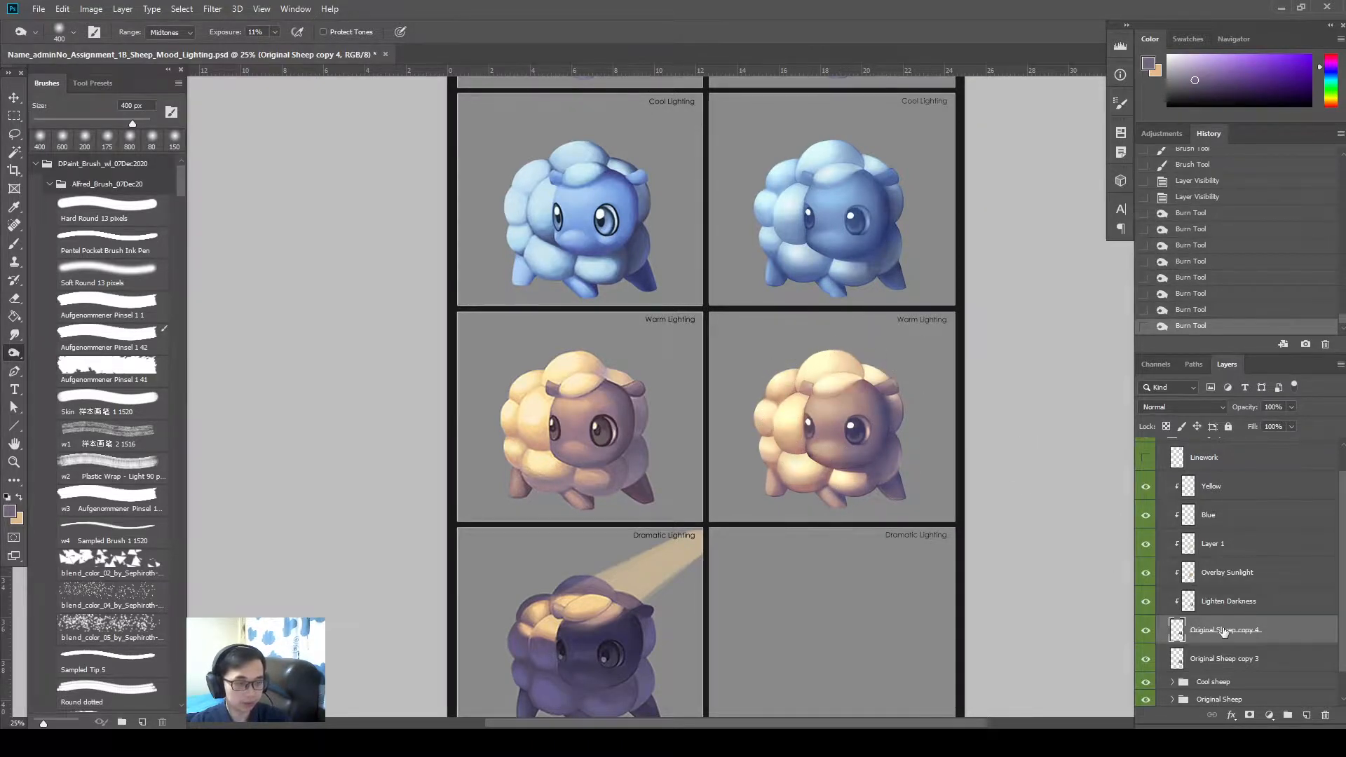
Compare the burned warm sheep with Original Sheep copy 4 and its clipped layers hidden and shown
left_click(1146, 630)
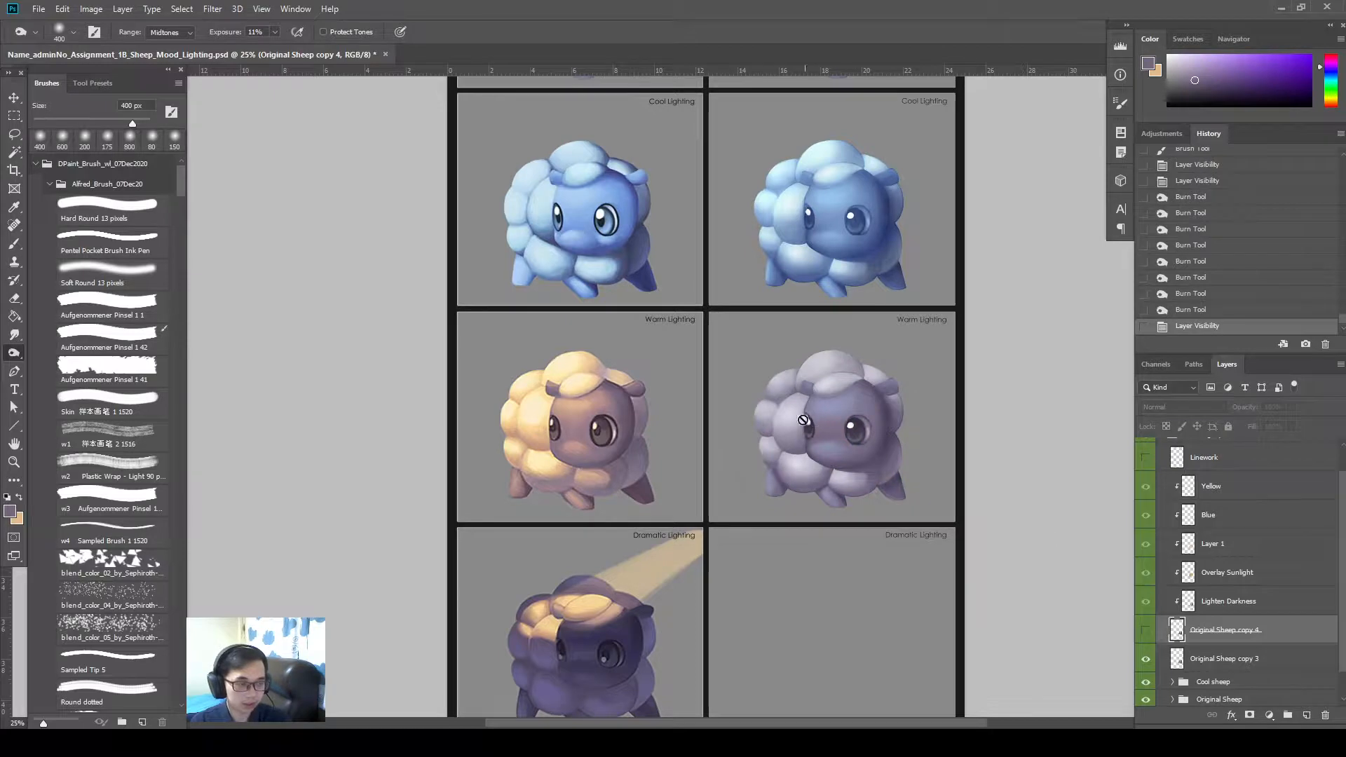
left_click(1145, 630)
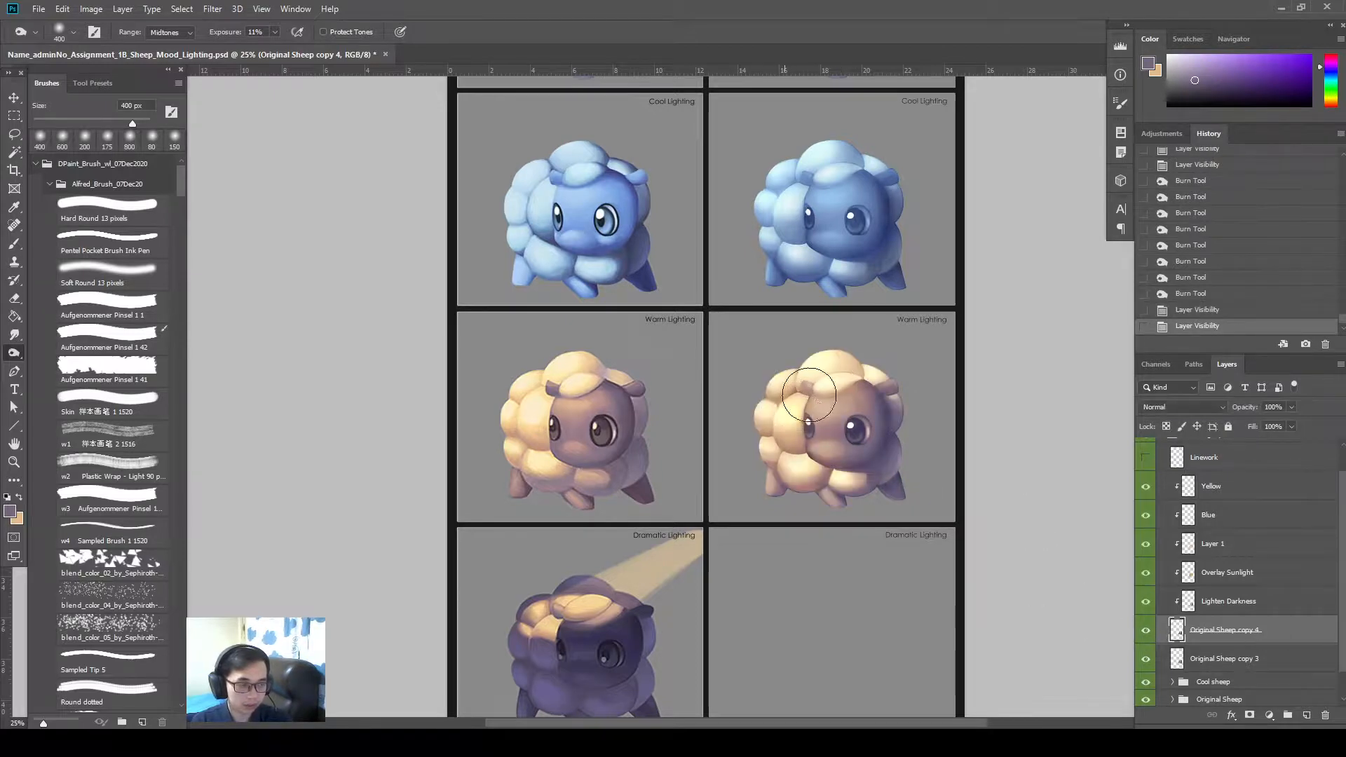
left_click(1147, 595)
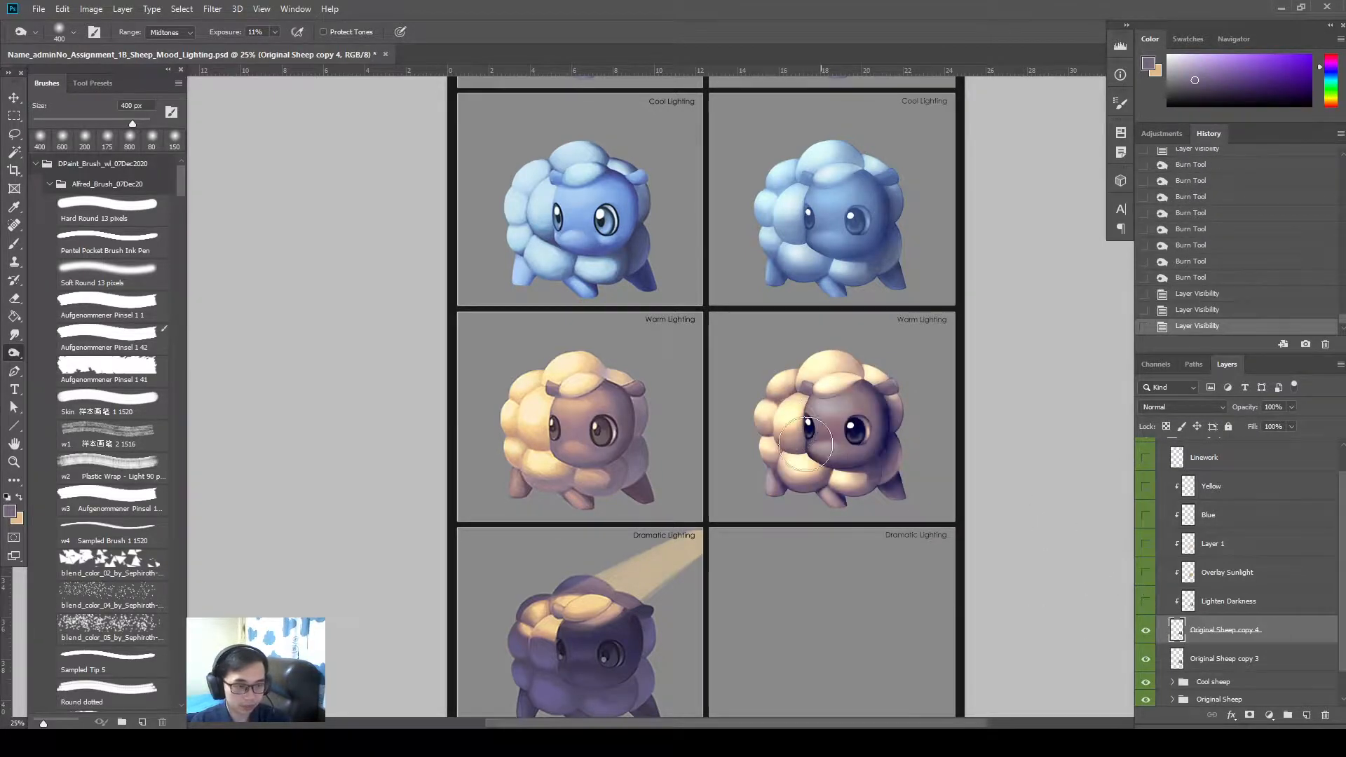
key("ctrl+z")
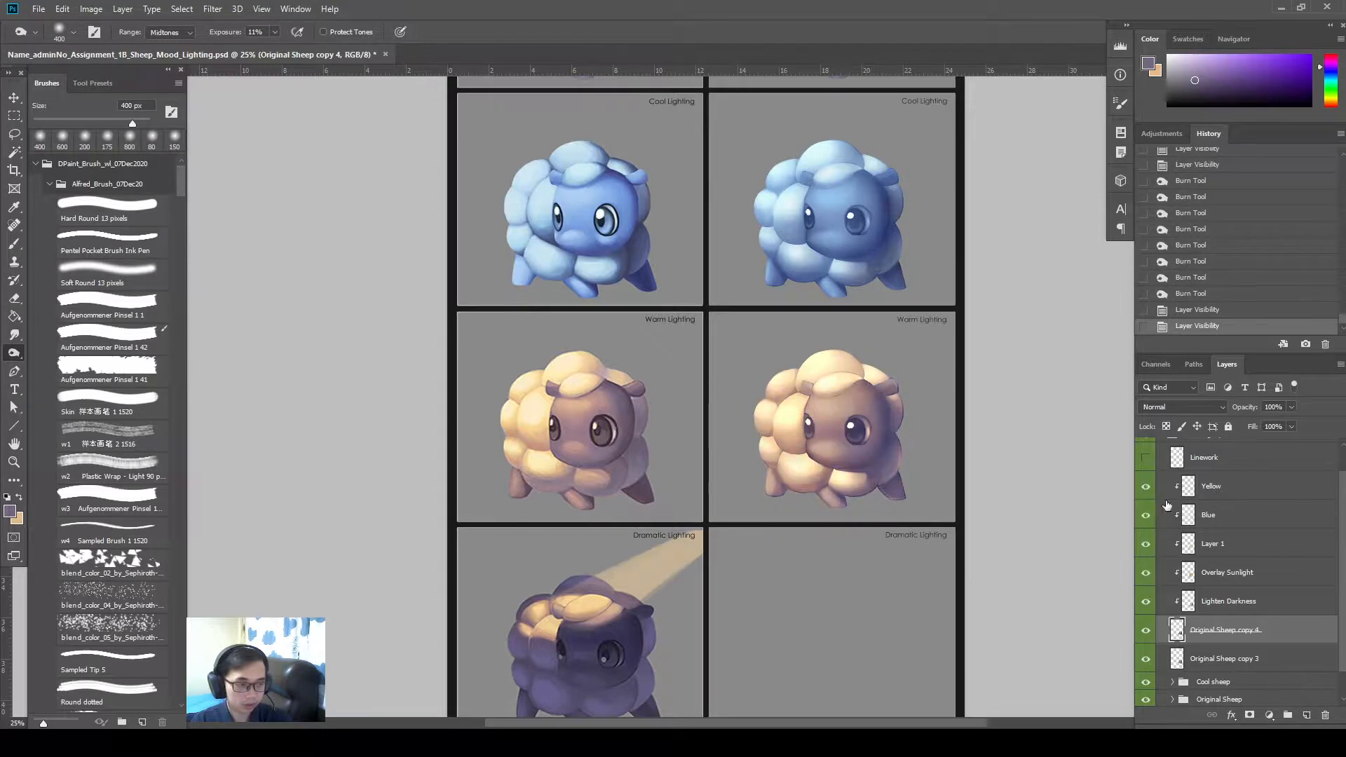
Revert the document history to the state before the latest Burn strokes on Original Sheep copy 4
left_click_drag(877, 476, 895, 497)
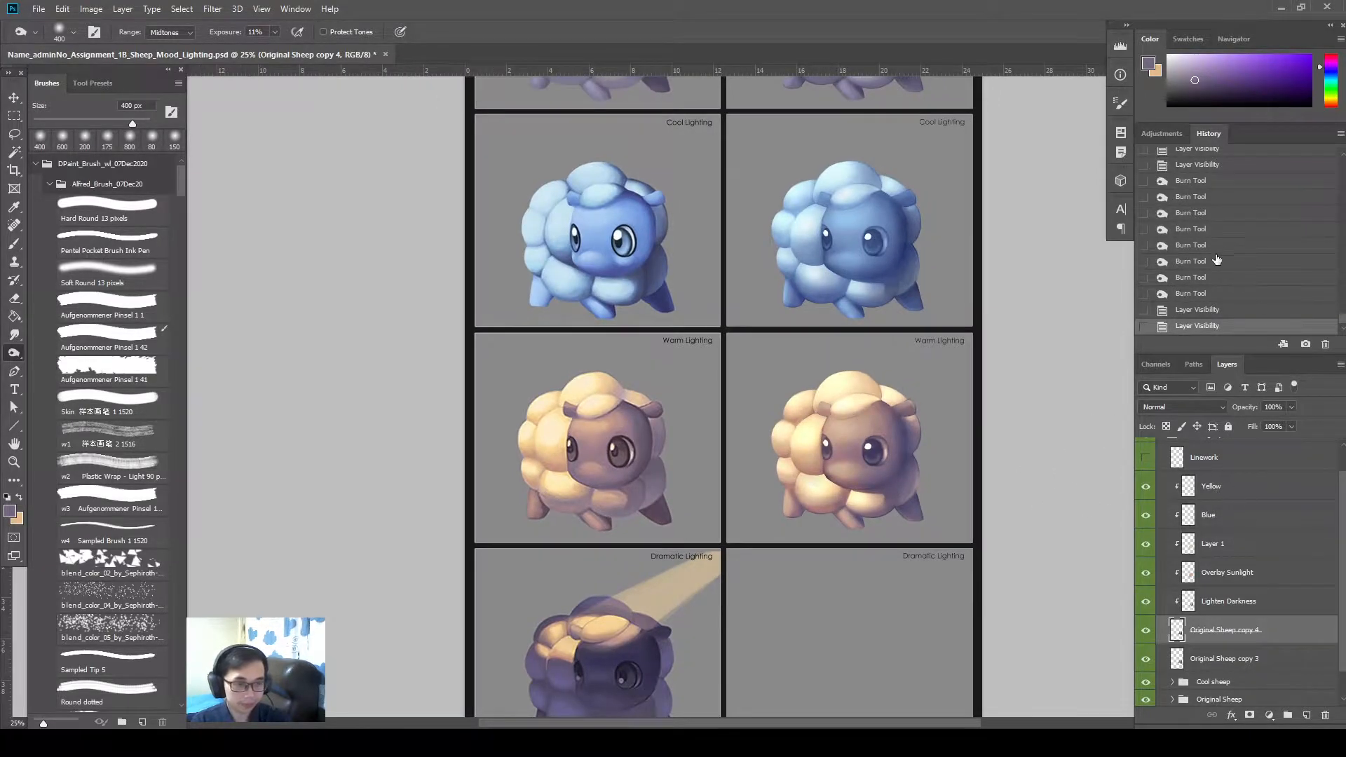
left_click(1218, 165)
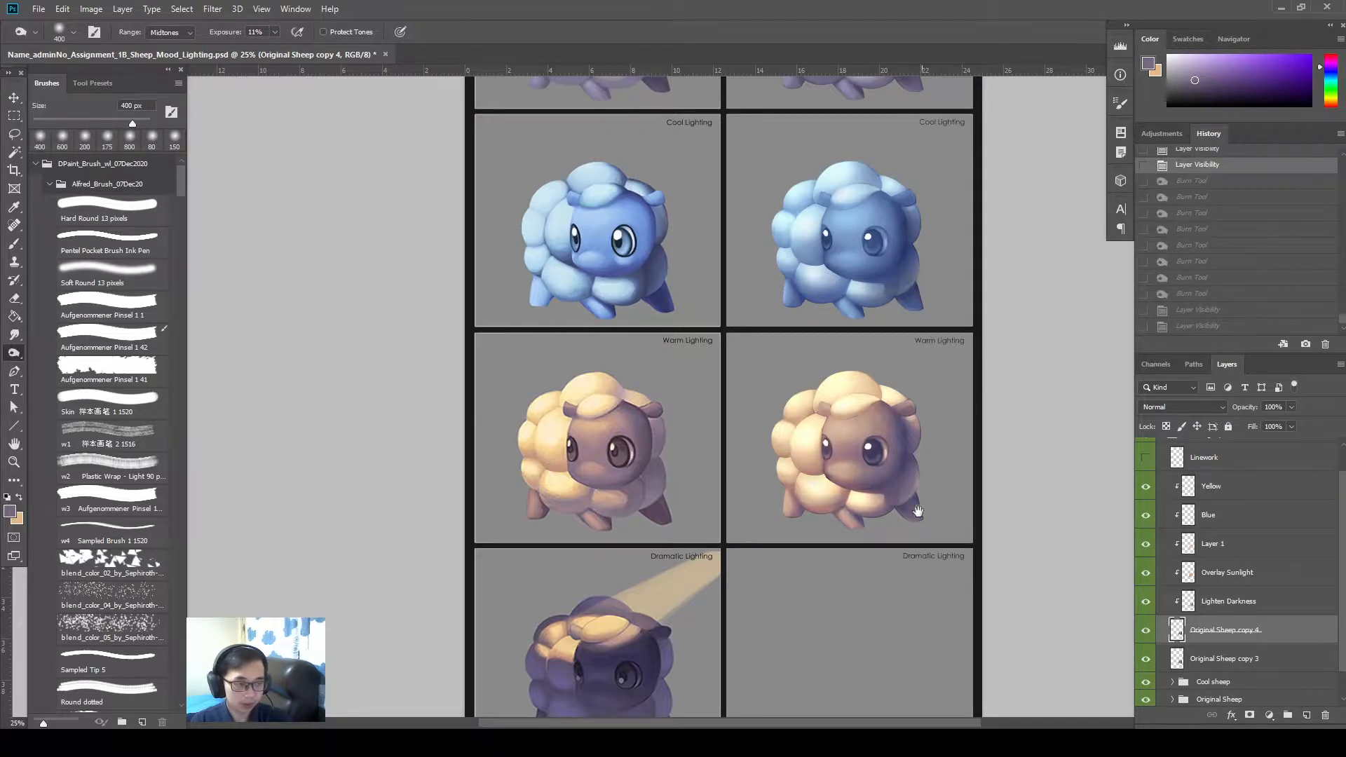
left_click_drag(917, 511, 949, 500)
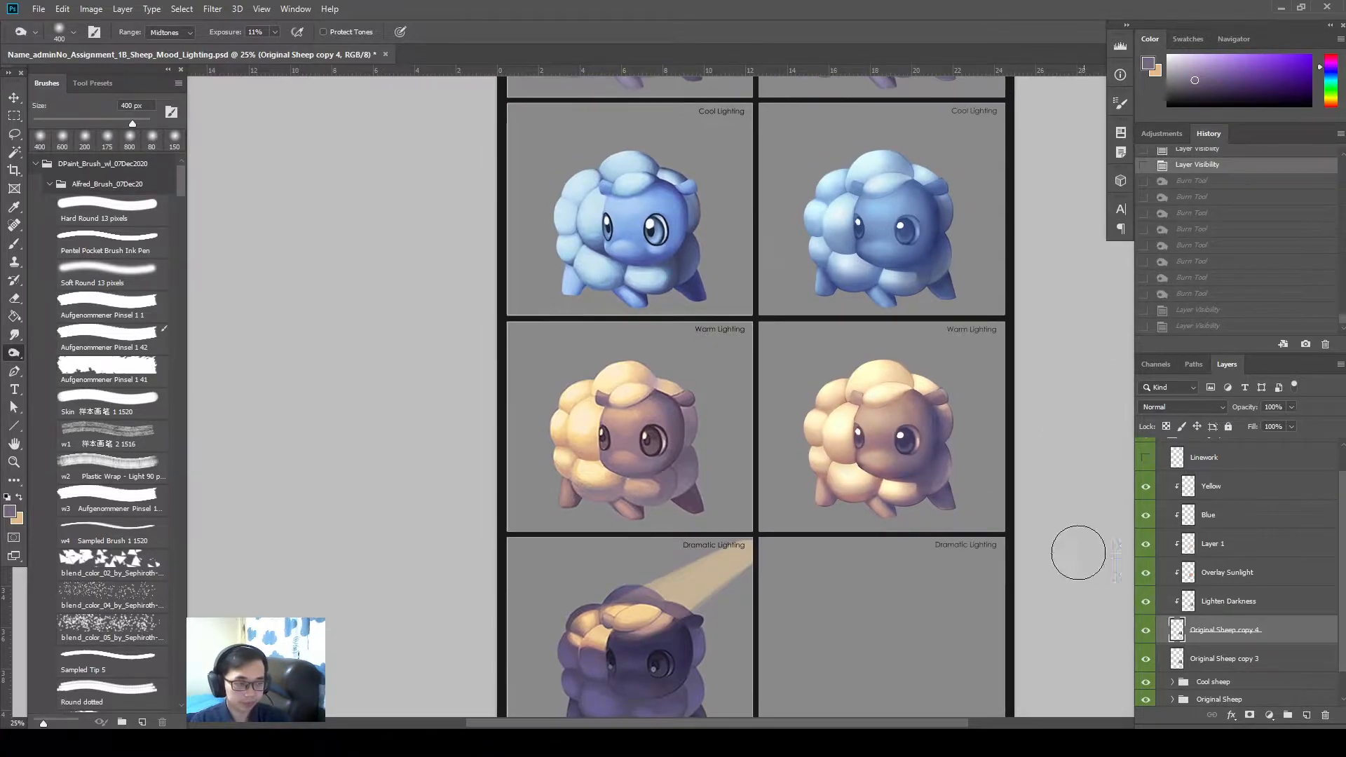
left_click(1306, 714)
key("ctrl+z")
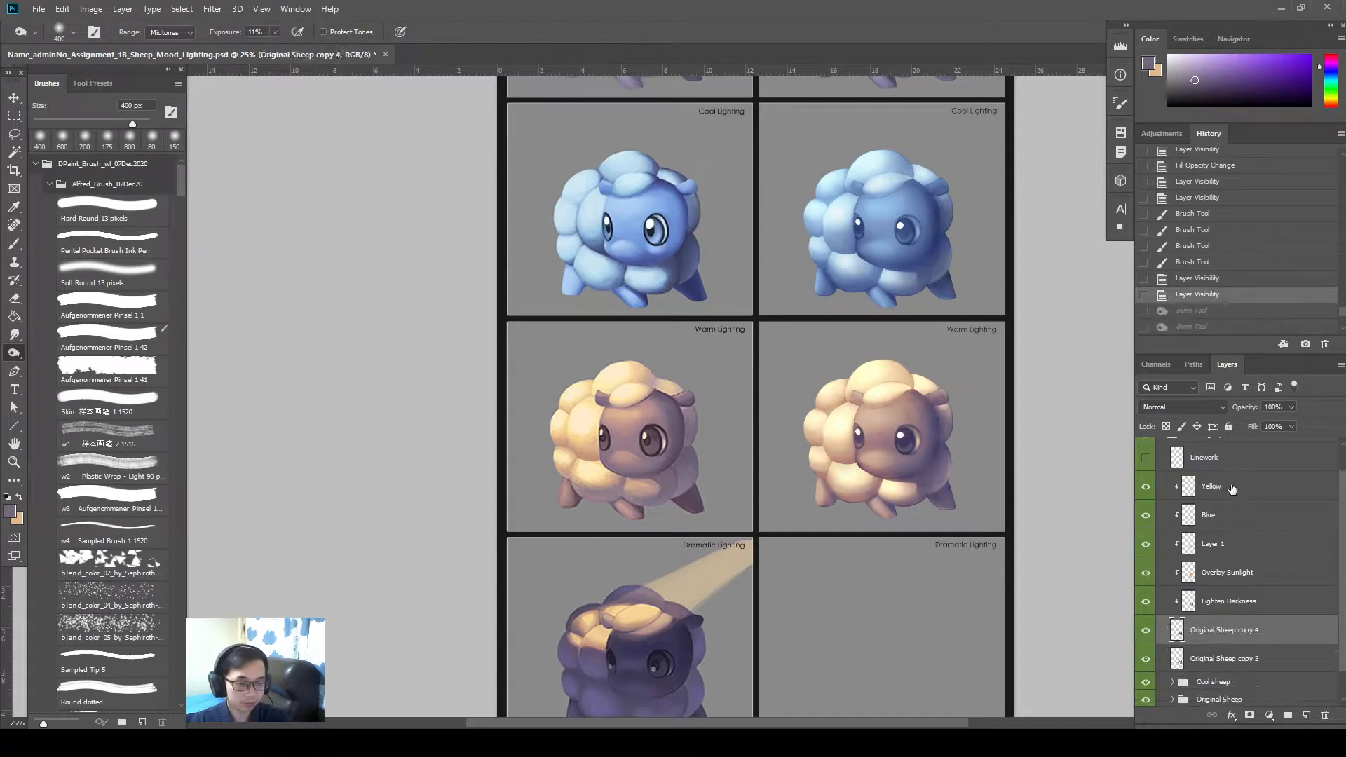
Compare the warm sheep with the clipped Yellow, Blue and Layer 1 layers each hidden and shown
left_click(1230, 486)
left_click_drag(1029, 511, 1003, 551)
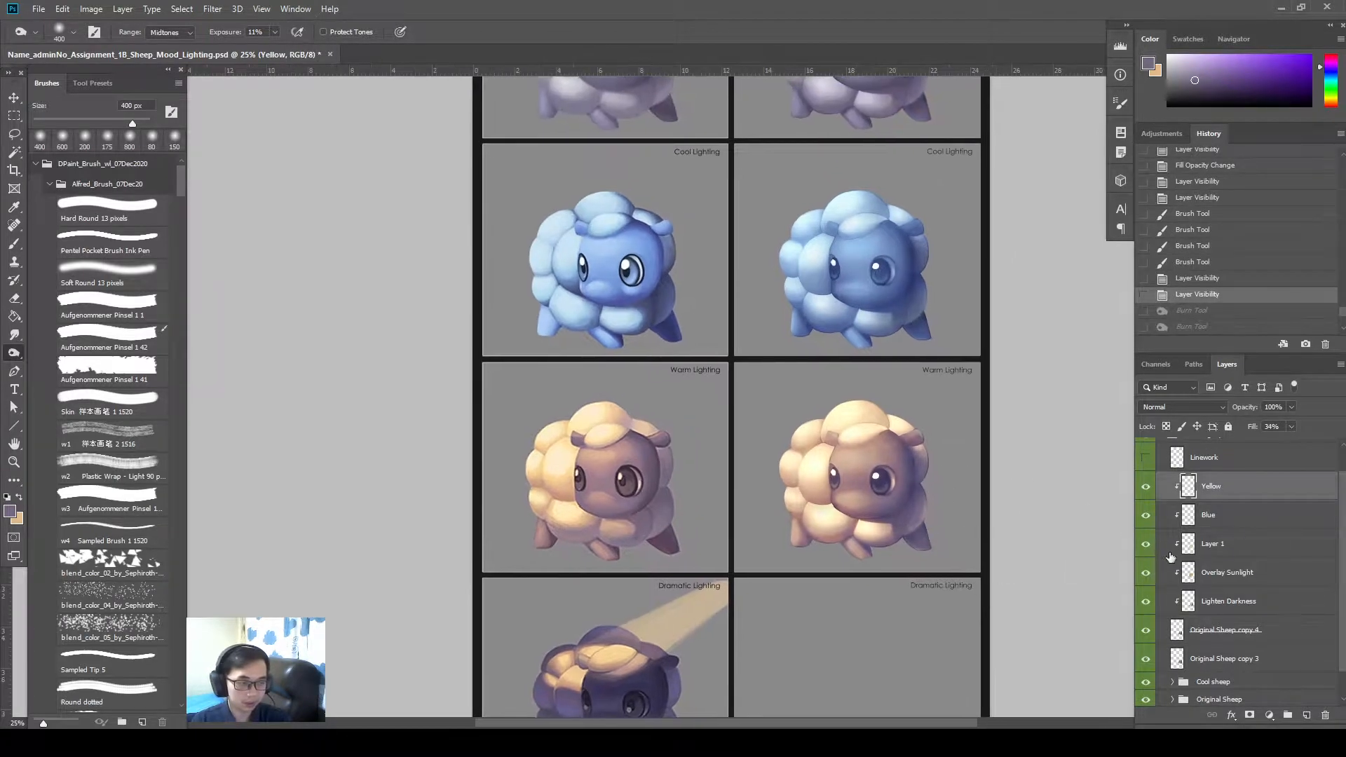
left_click(1147, 491)
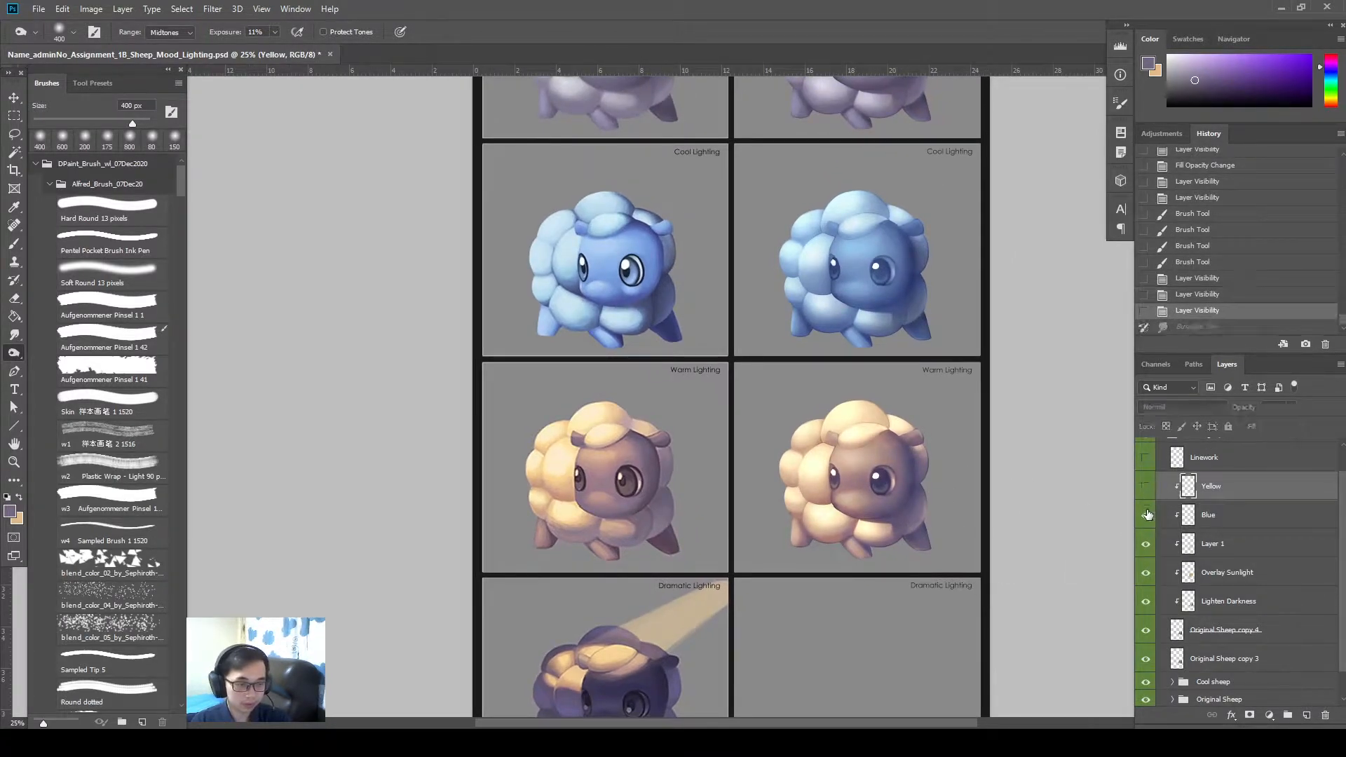
left_click(1150, 516)
left_click(1147, 486)
left_click(1148, 516)
left_click(1149, 546)
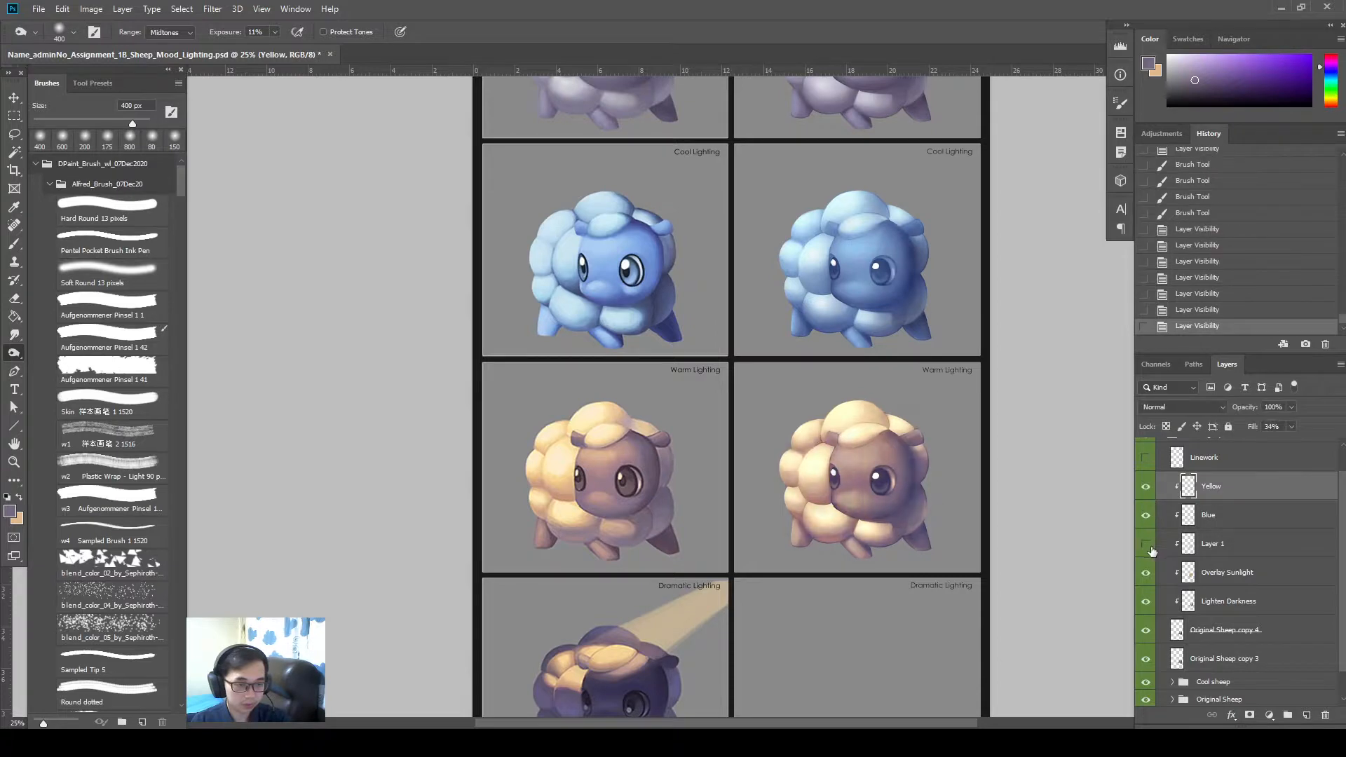
left_click(1151, 546)
Soften the orange Overlay tint on Layer 1 around the warm sheep's face using the Eraser at 175 px and 22% opacity
left_click(1194, 554)
key("e")
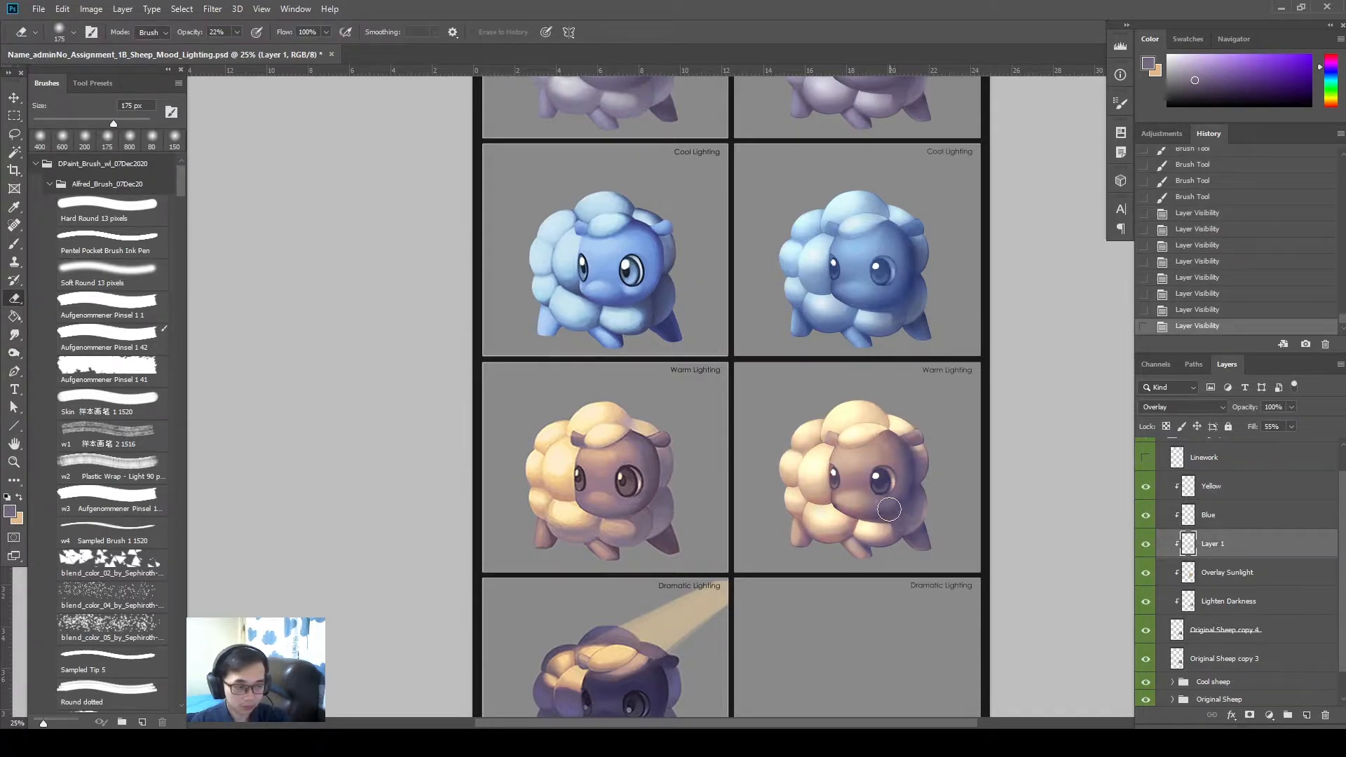
left_click(873, 512)
left_click(841, 506)
left_click(842, 506)
left_click(849, 503)
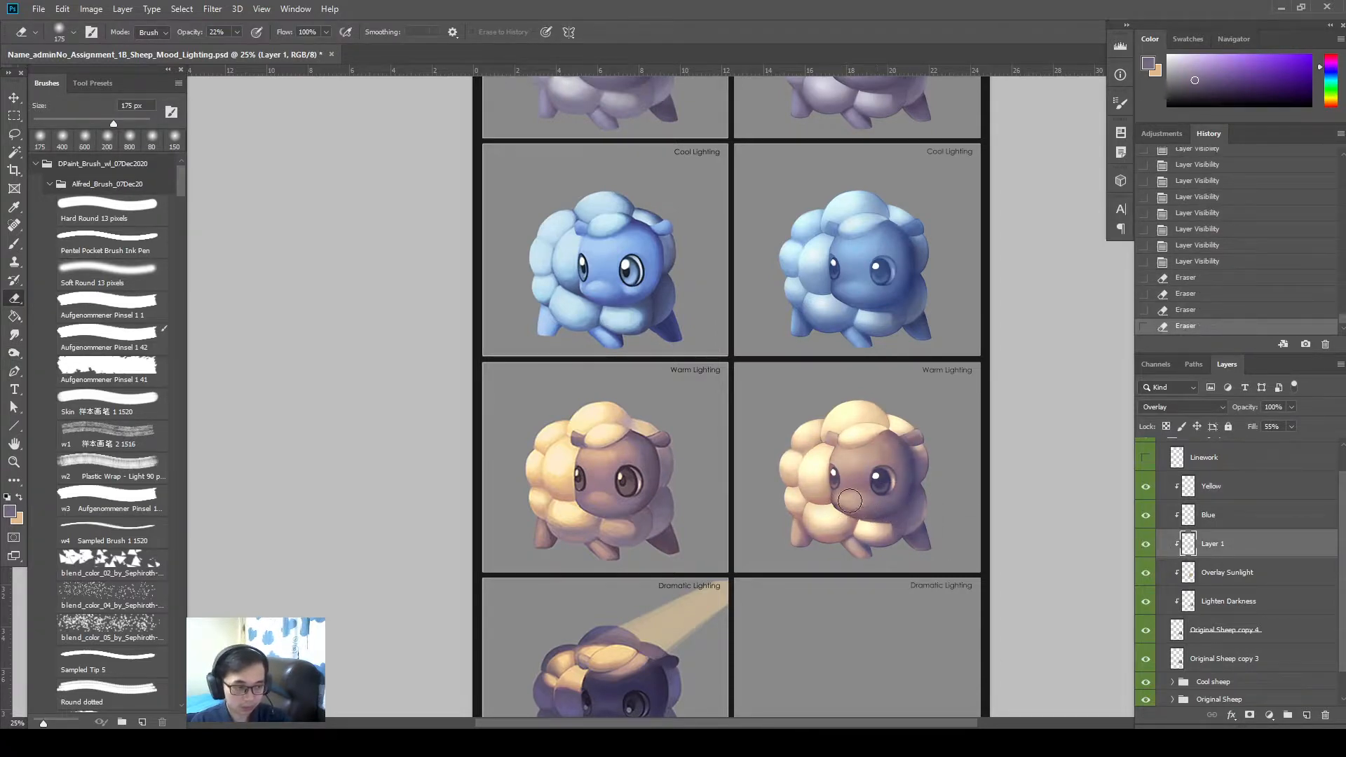
left_click(852, 502)
left_click(840, 506)
left_click(840, 505)
left_click(845, 507)
left_click(847, 505)
left_click(876, 504)
left_click(894, 461)
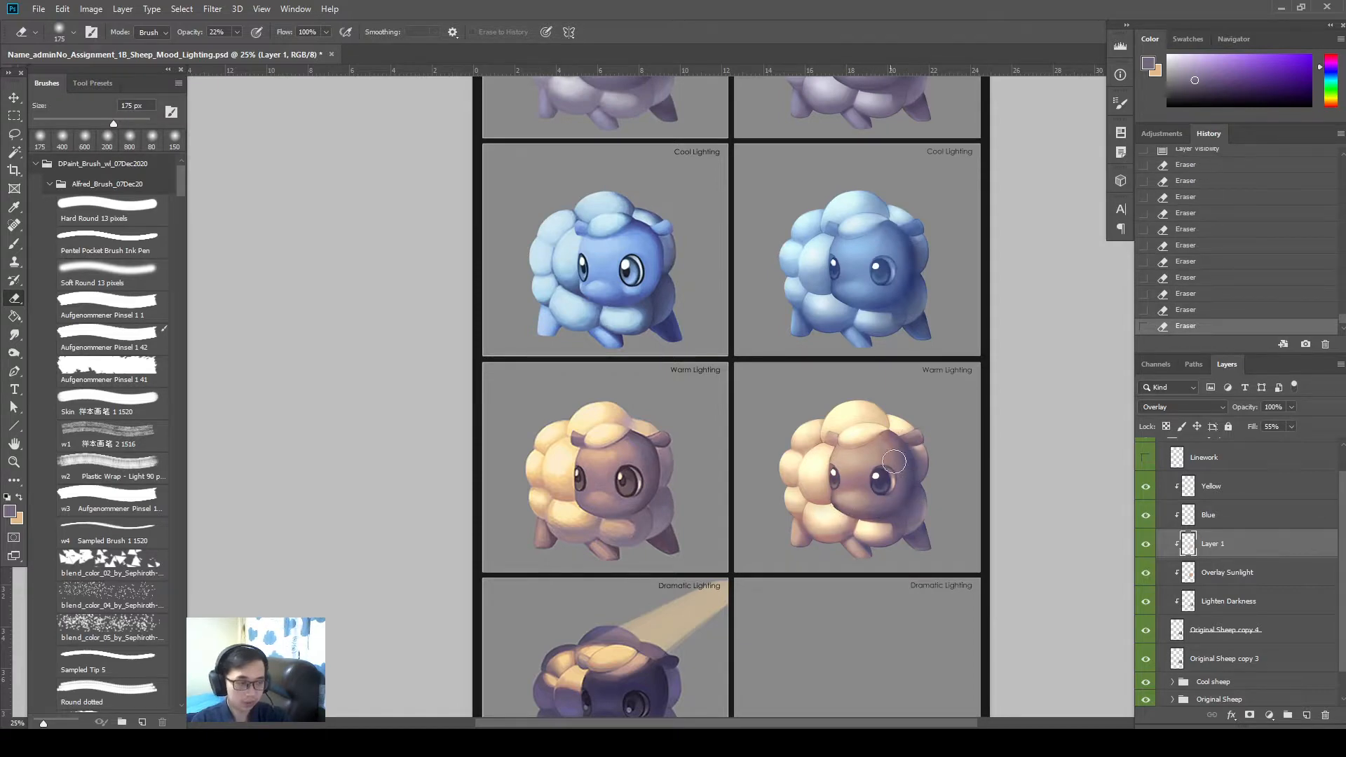
left_click_drag(898, 496, 865, 513)
left_click(853, 502)
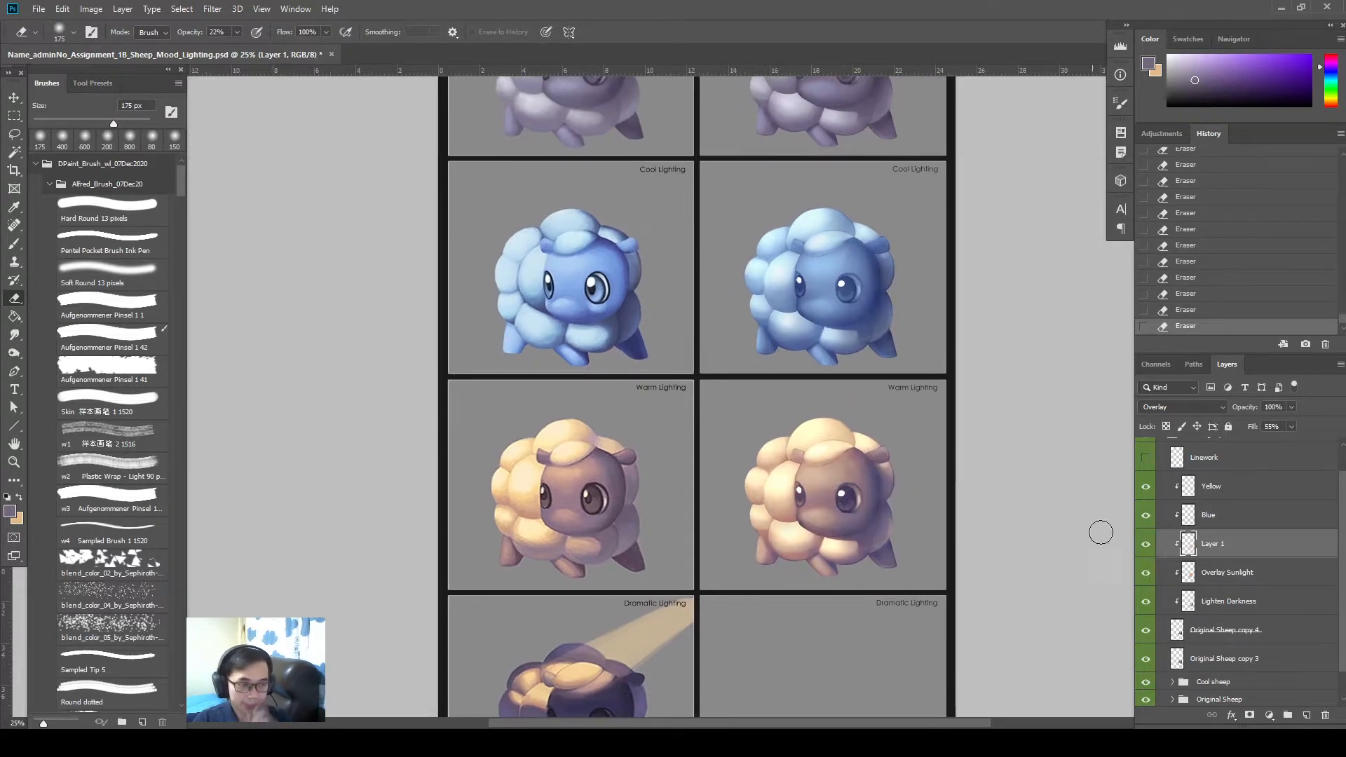
Select the Yellow layer and compare the warm sheep with it hidden and shown
left_click(1173, 491)
left_click(1146, 489)
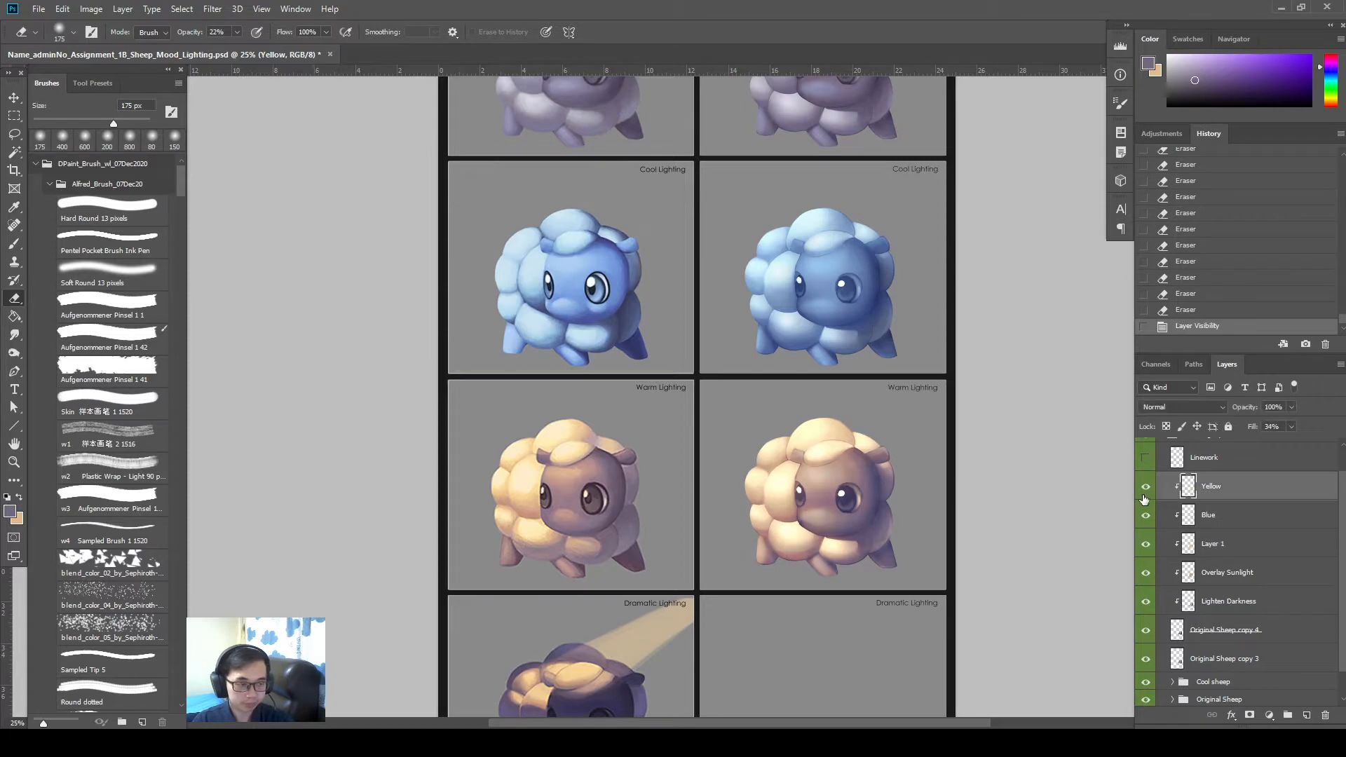
left_click(1145, 490)
left_click_drag(937, 550, 1003, 393)
left_click_drag(923, 497, 908, 507)
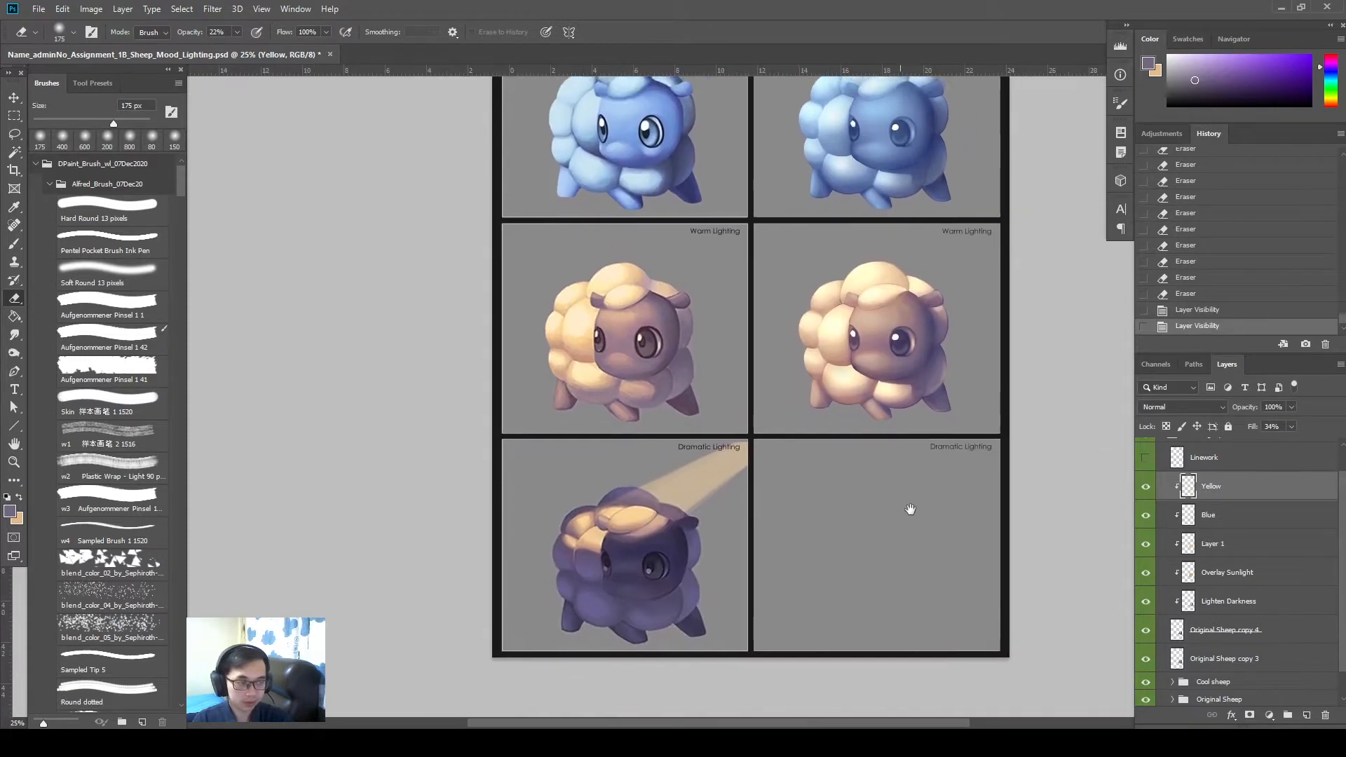
mouse_move(977, 534)
left_mouse_down()
mouse_move(970, 571)
mouse_move(986, 547)
mouse_move(937, 549)
left_mouse_up()
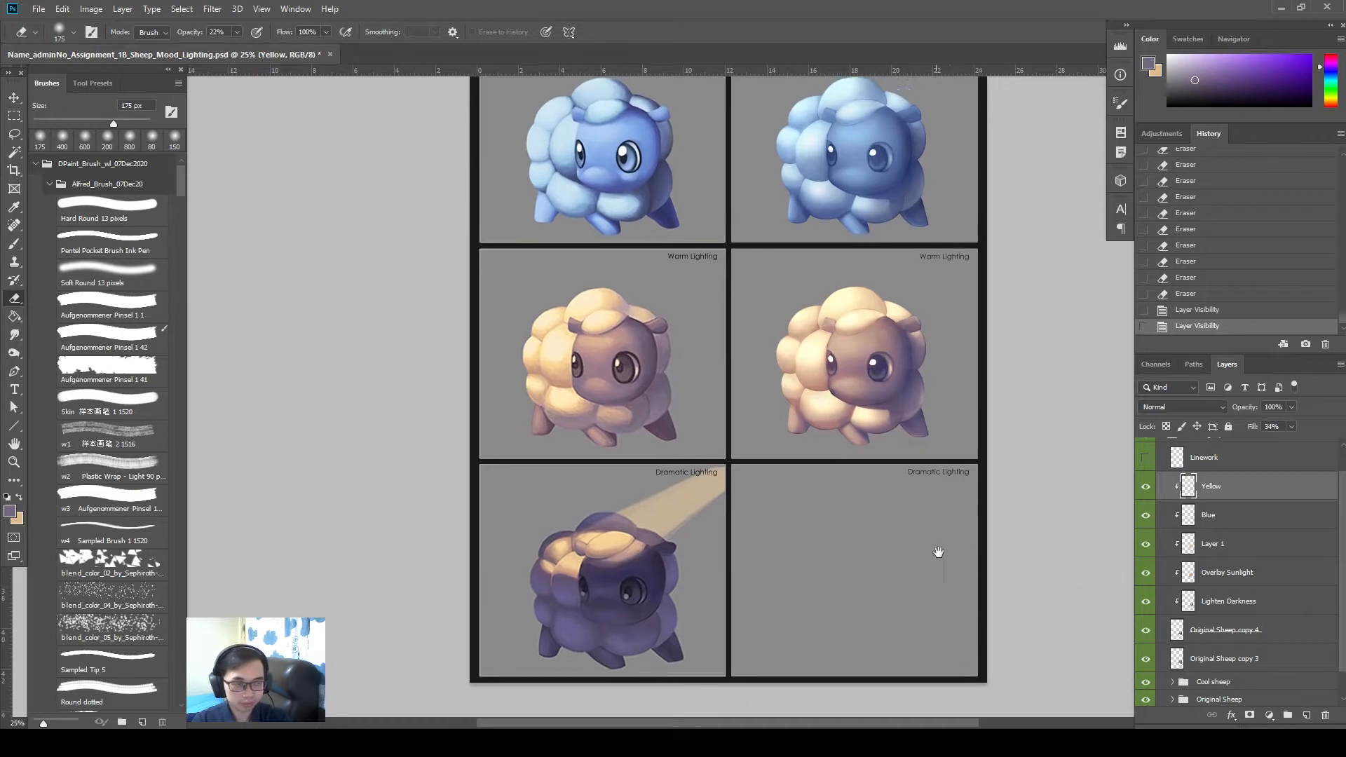
left_click_drag(1343, 662, 1343, 675)
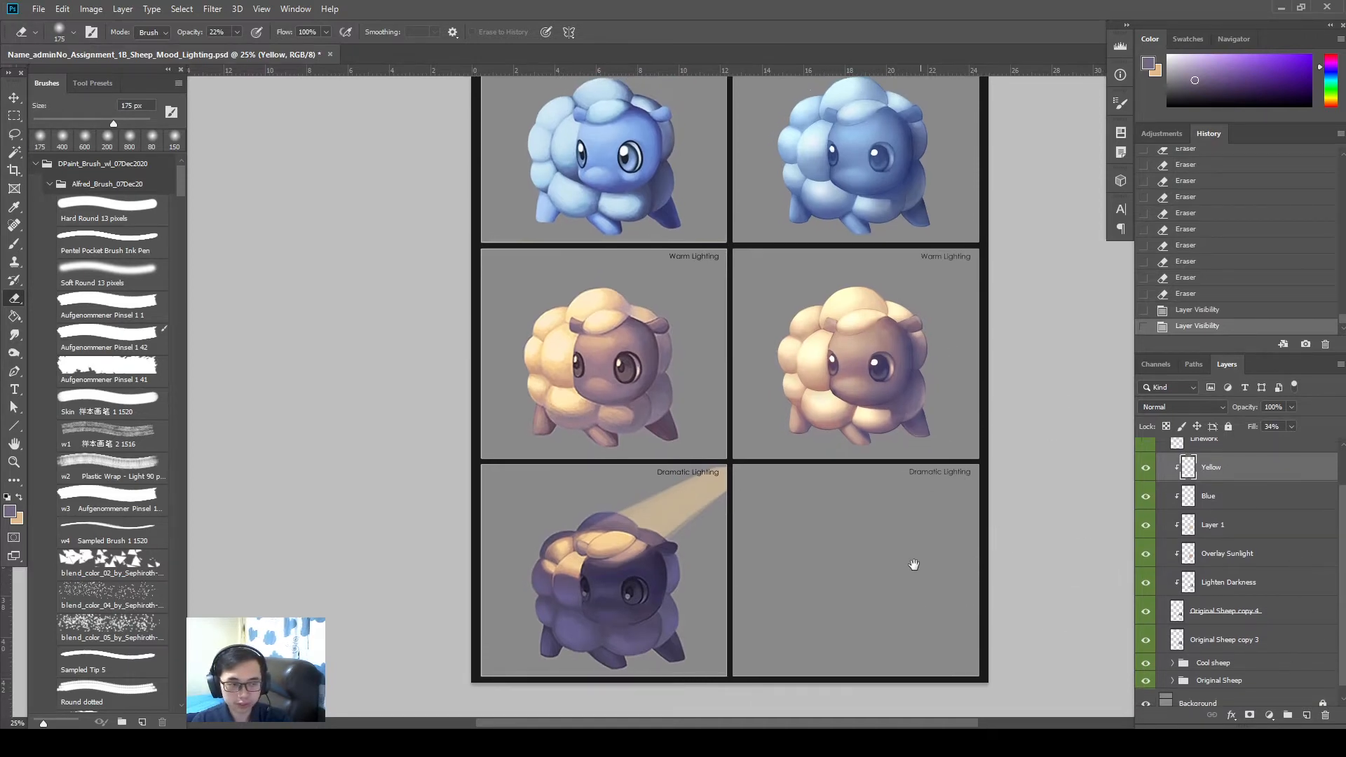
left_click_drag(959, 555, 928, 577)
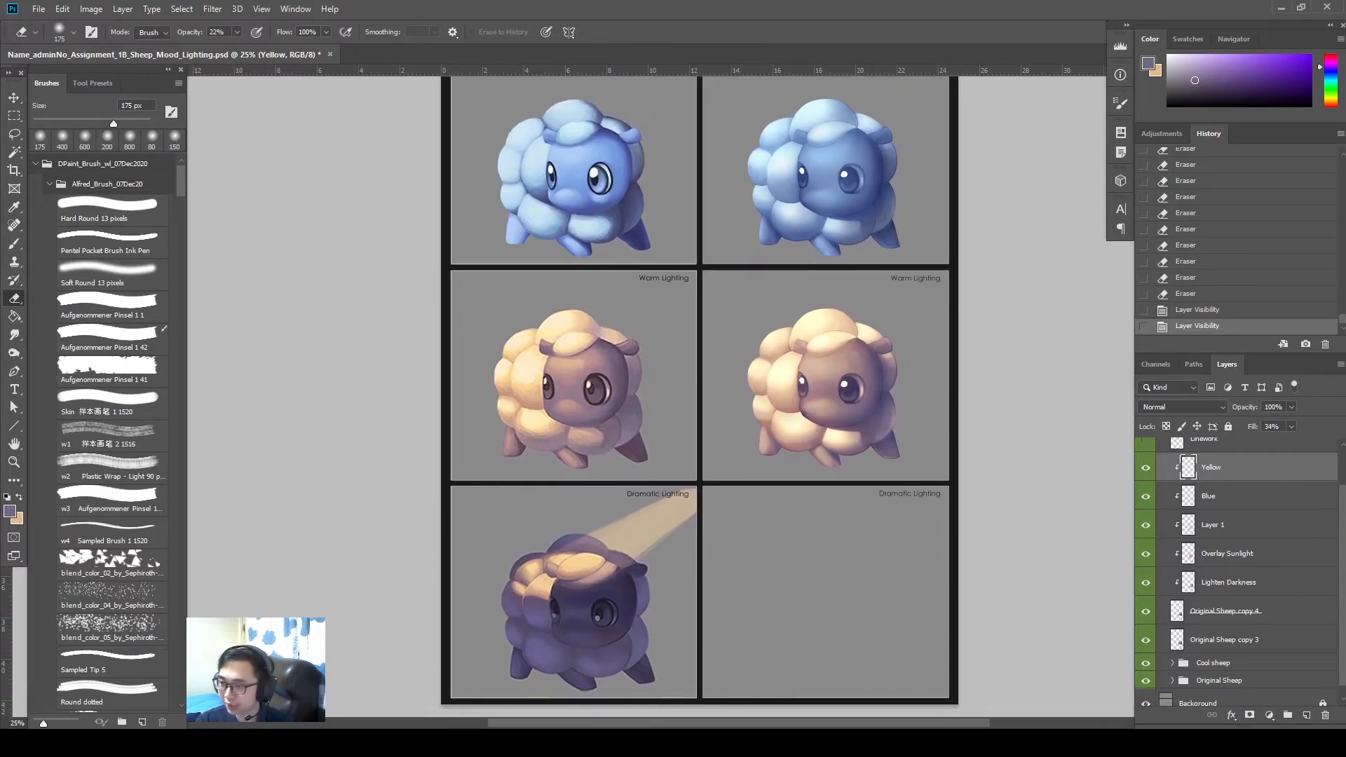